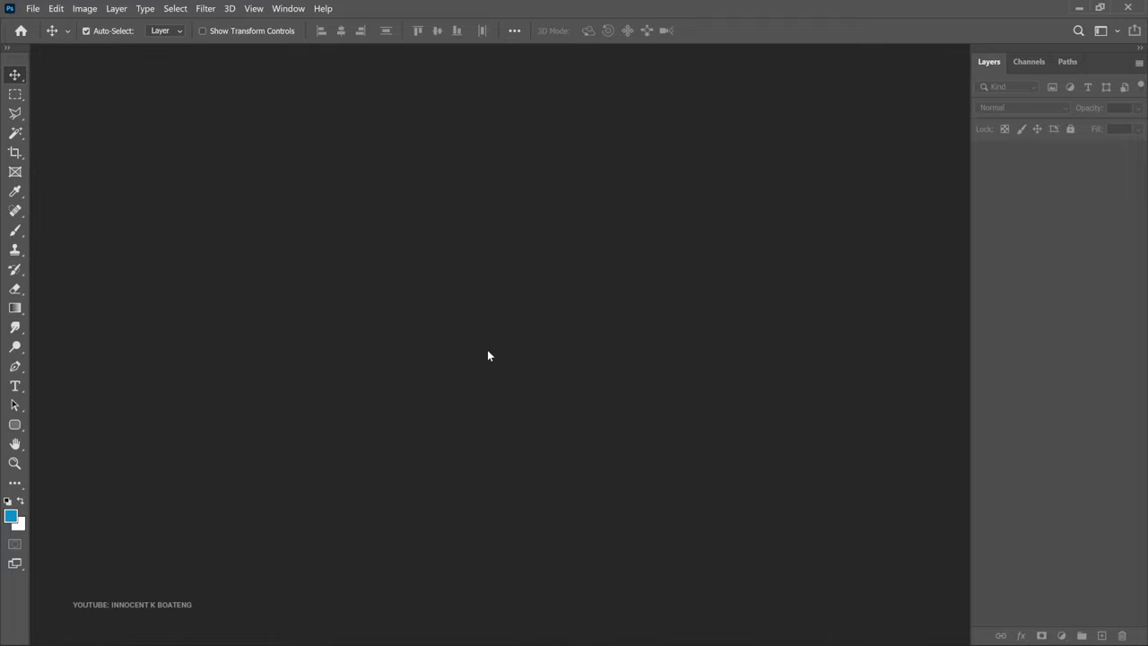
Create a new portrait document 4 x 5.2 inches at 300 pixels/inch in RGB with white background
{"action": "key", "text": "ctrl+n"}
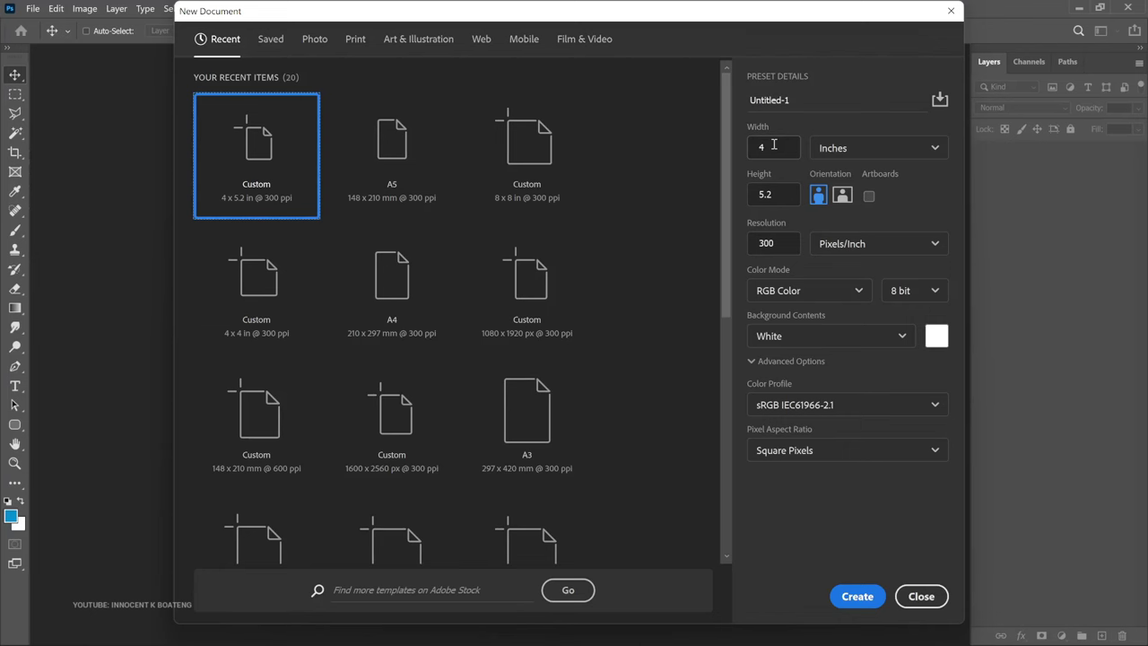
{"action": "left_click", "coordinate": [855, 597]}
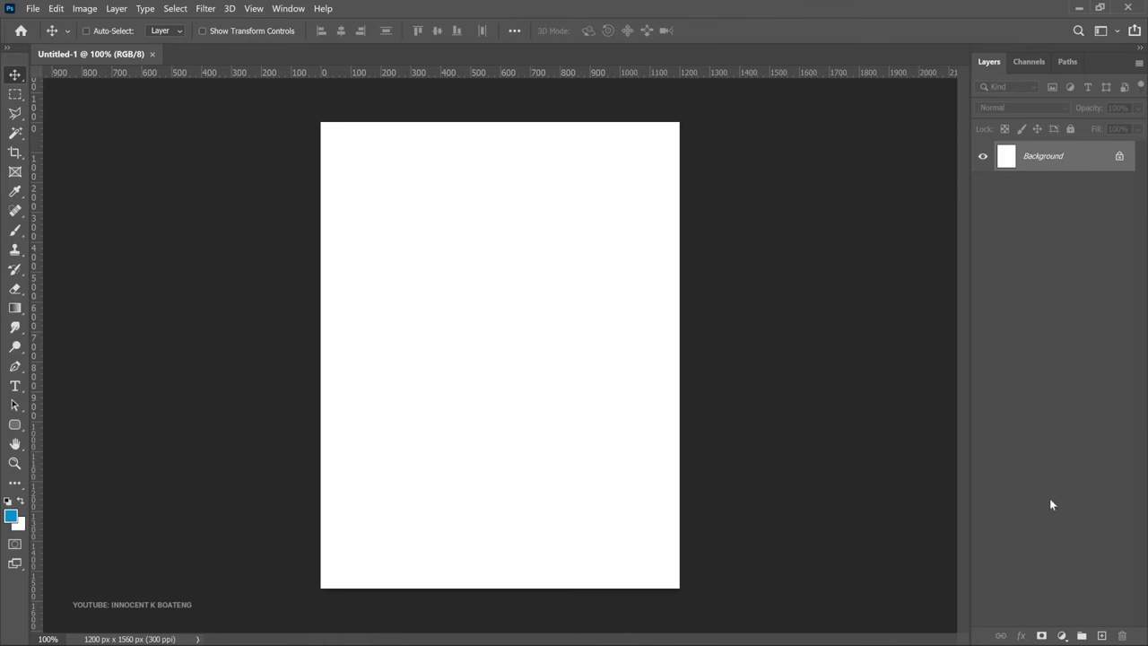
Add a gradient fill layer using the dark green preset with stops #023a1e and #005817
{"action": "left_click", "coordinate": [1062, 635]}
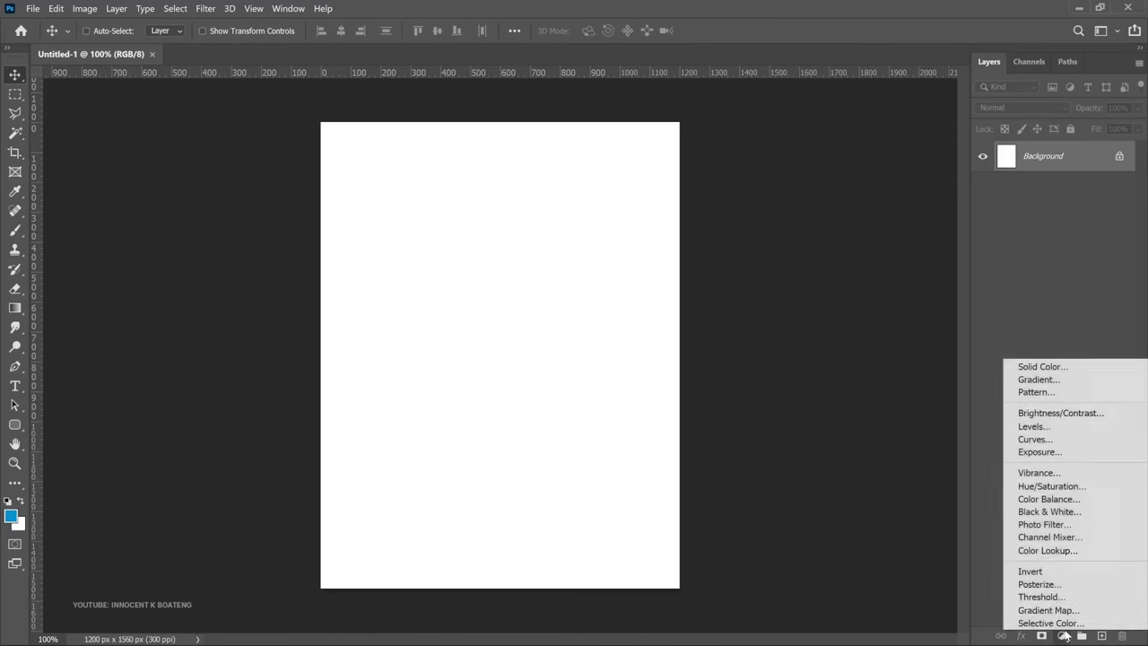
{"action": "left_click", "coordinate": [1047, 381]}
{"action": "left_click", "coordinate": [805, 126]}
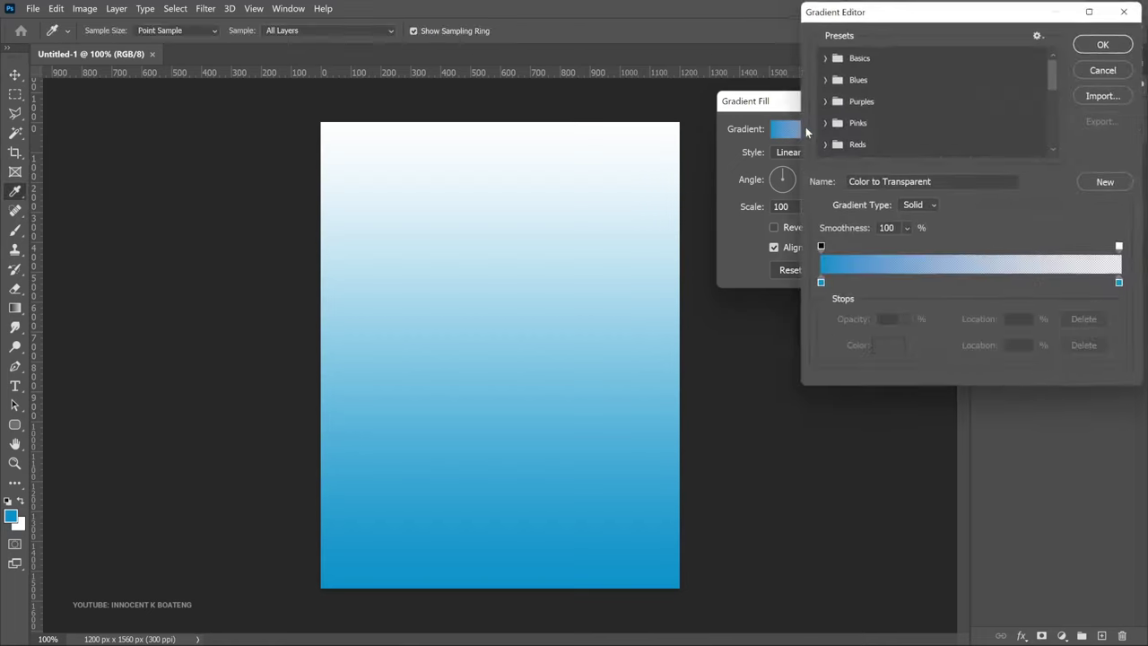
{"action": "left_click_drag", "start_coordinate": [1056, 67], "coordinate": [1058, 149]}
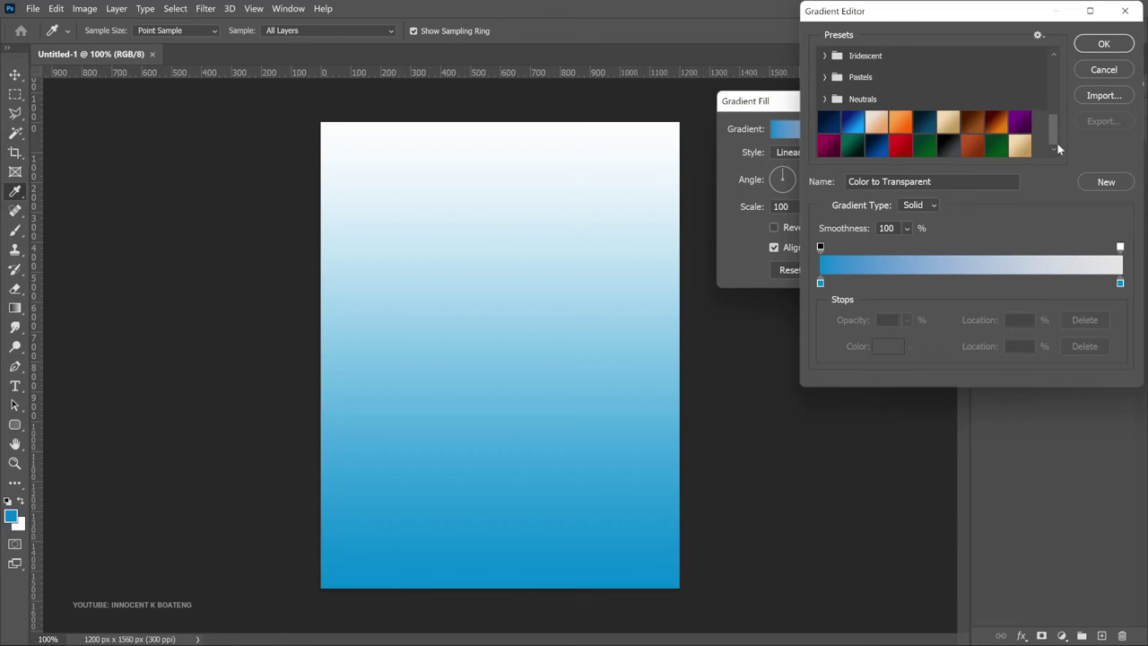
{"action": "left_click", "coordinate": [996, 146]}
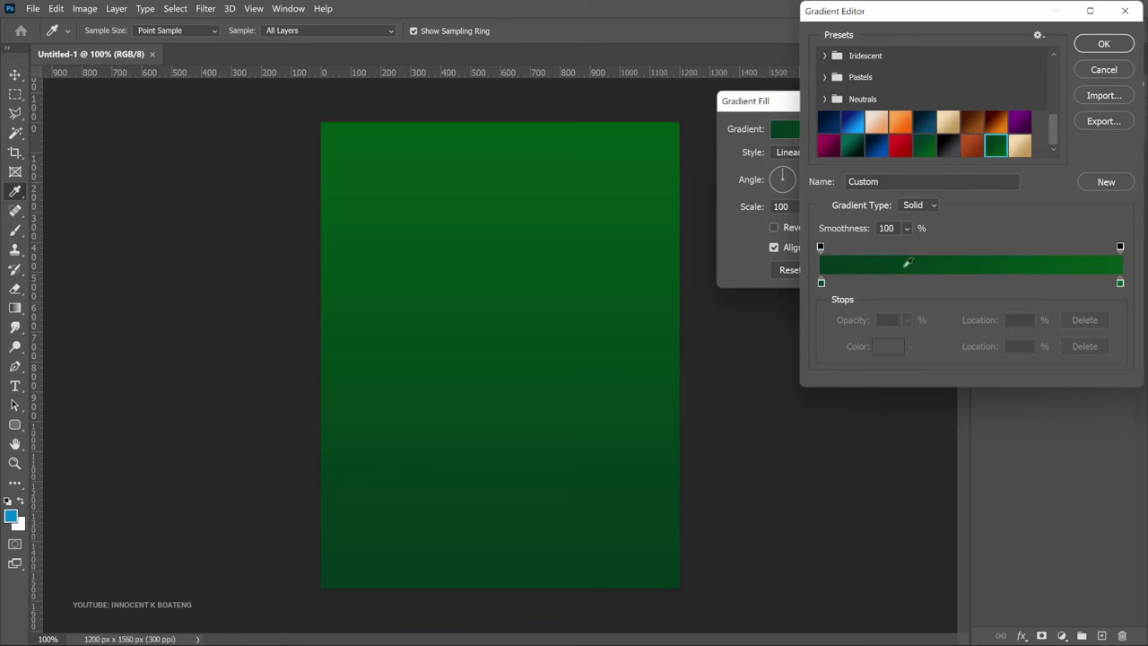
{"action": "left_click", "coordinate": [821, 284]}
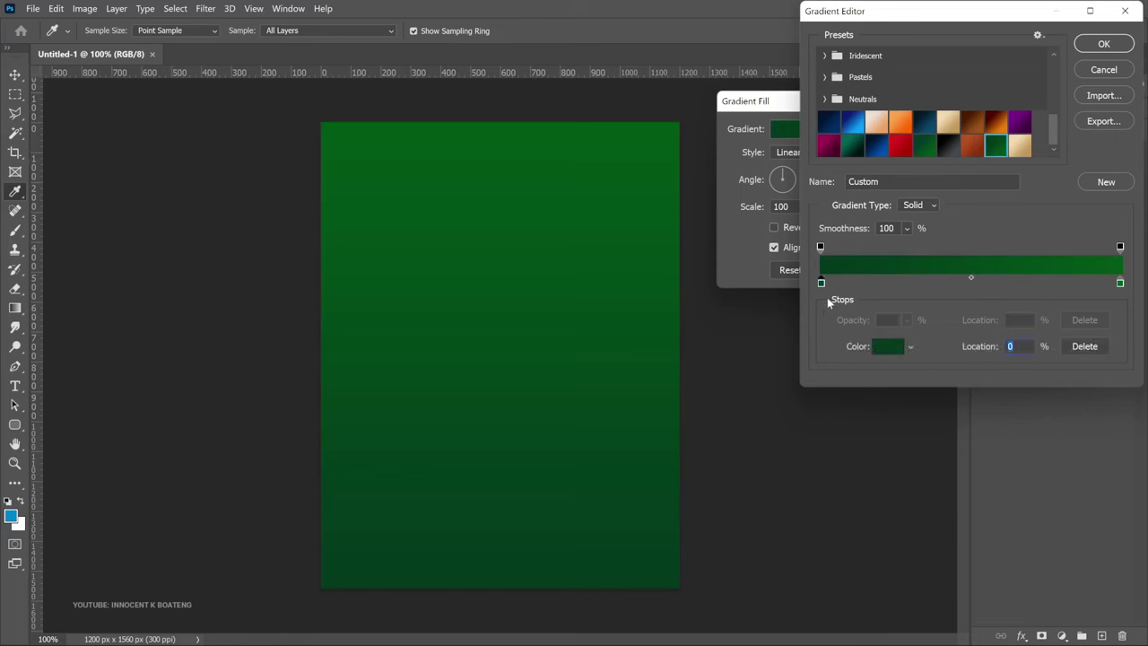
{"action": "left_click", "coordinate": [888, 346]}
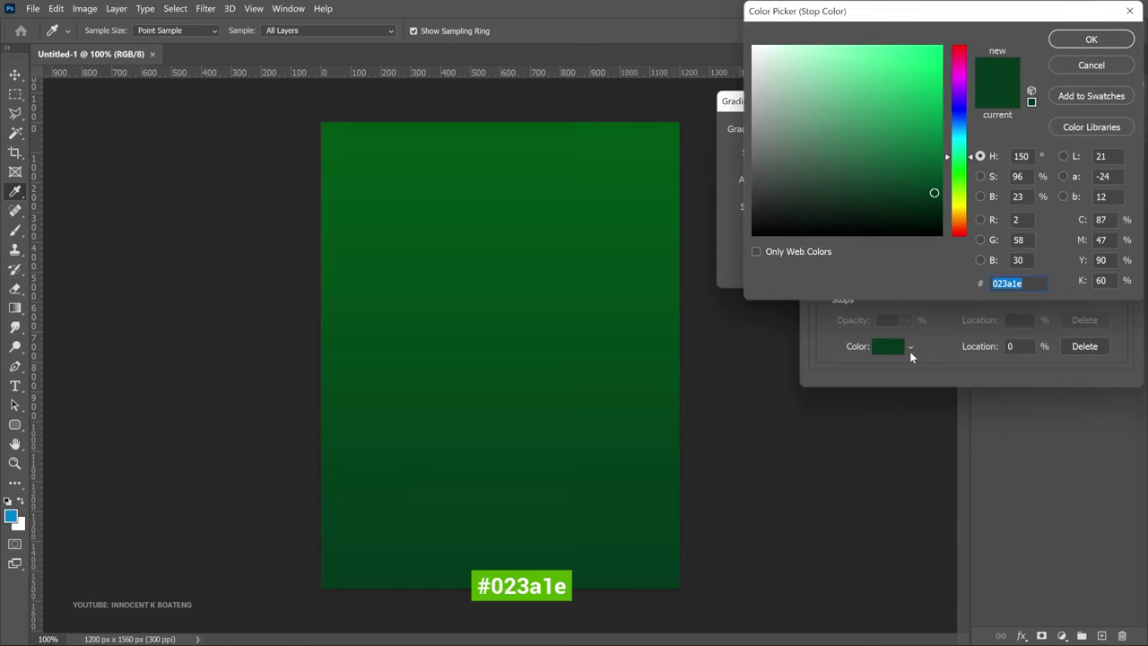
{"action": "left_click", "coordinate": [1075, 46]}
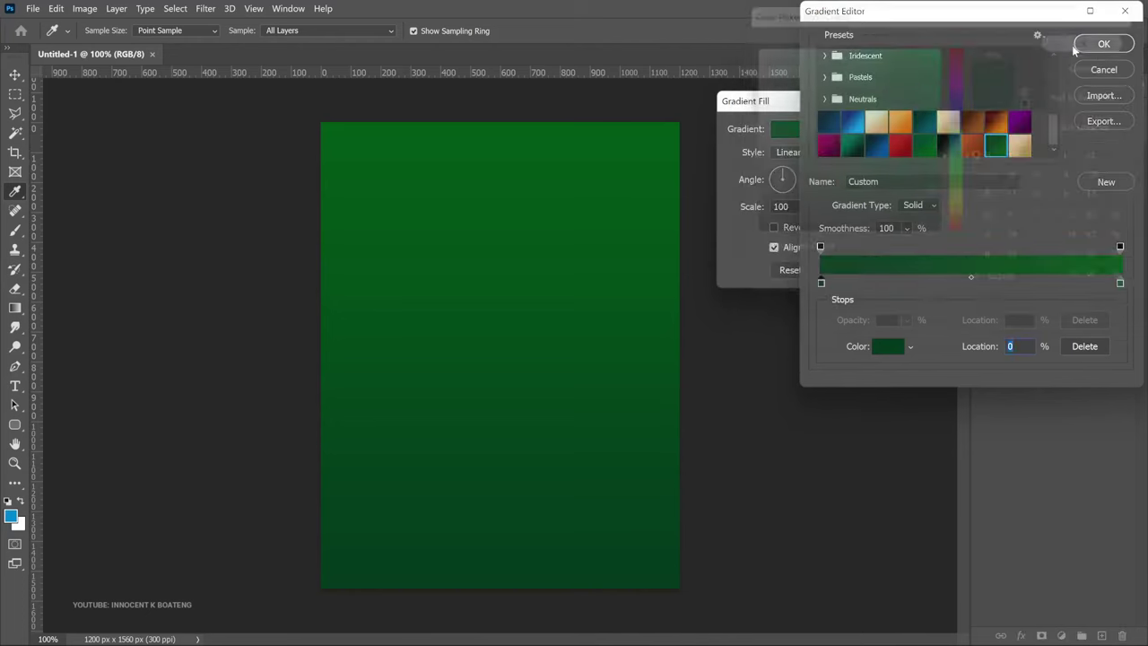
{"action": "left_click", "coordinate": [1119, 284]}
{"action": "left_click", "coordinate": [892, 348]}
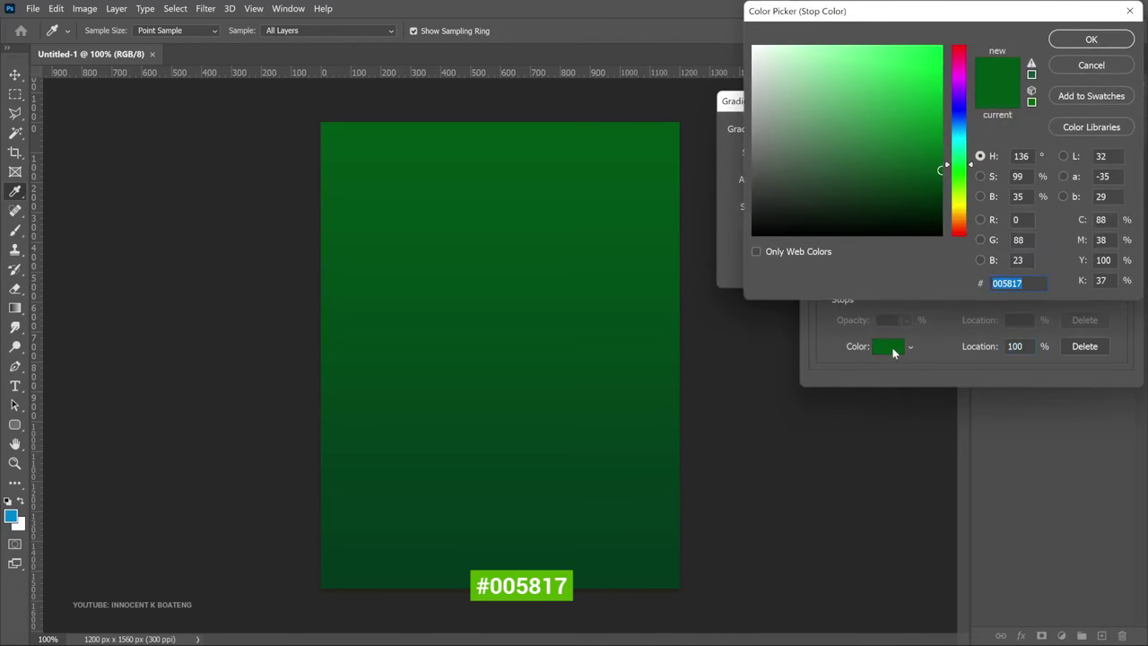
{"action": "left_click", "coordinate": [1079, 47]}
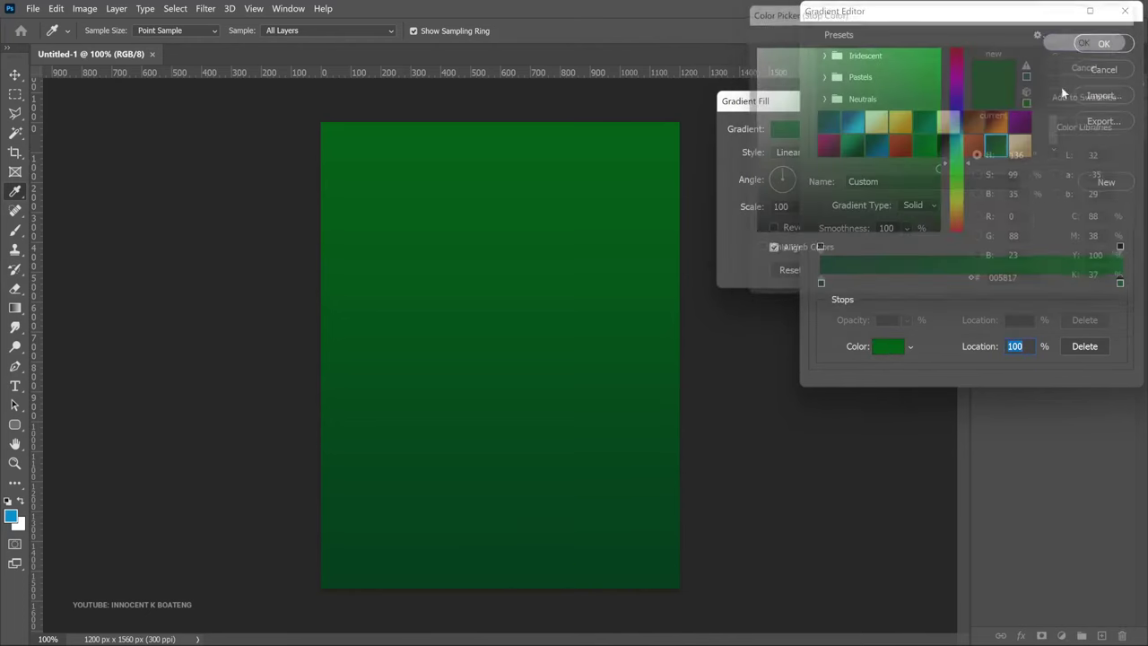
{"action": "left_click", "coordinate": [1125, 49]}
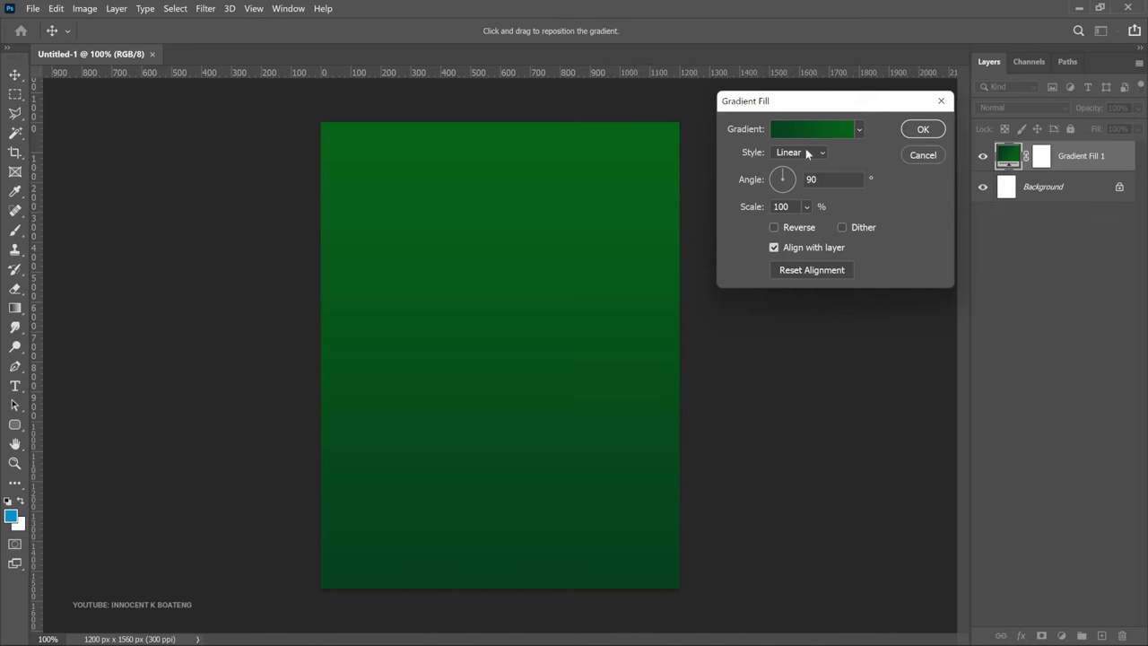
Set the linear gradient's angle to about 36.1° and apply the gradient fill
{"action": "left_click_drag", "start_coordinate": [784, 177], "coordinate": [779, 180]}
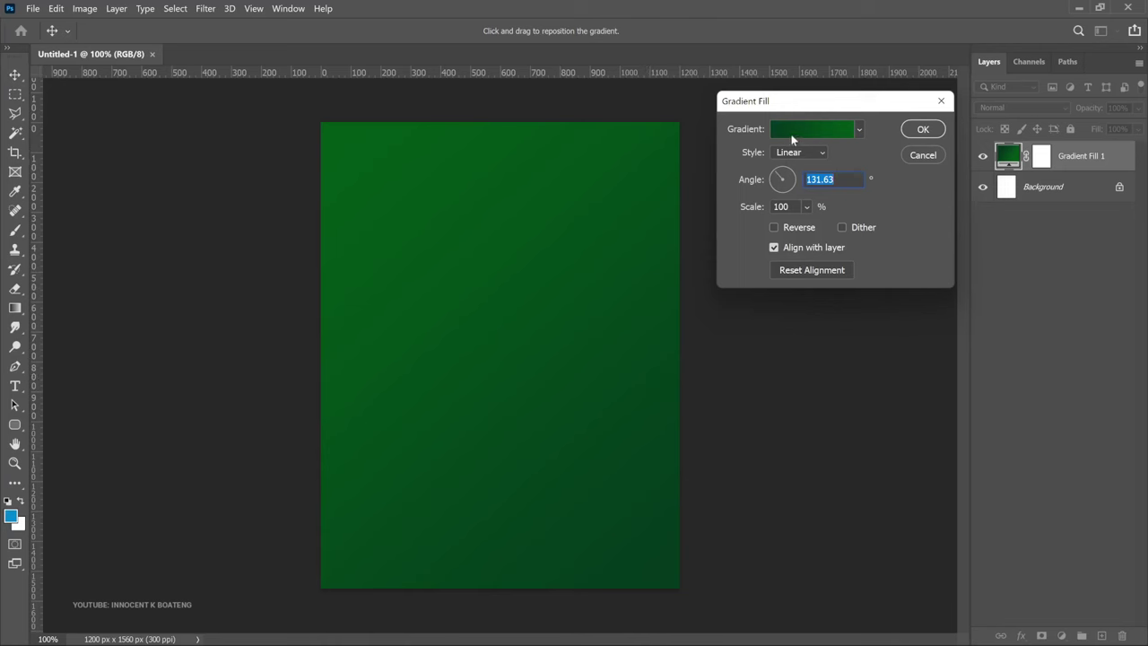
{"action": "left_click", "coordinate": [790, 179]}
{"action": "left_click", "coordinate": [791, 178]}
{"action": "left_click", "coordinate": [793, 179]}
{"action": "left_click", "coordinate": [791, 178]}
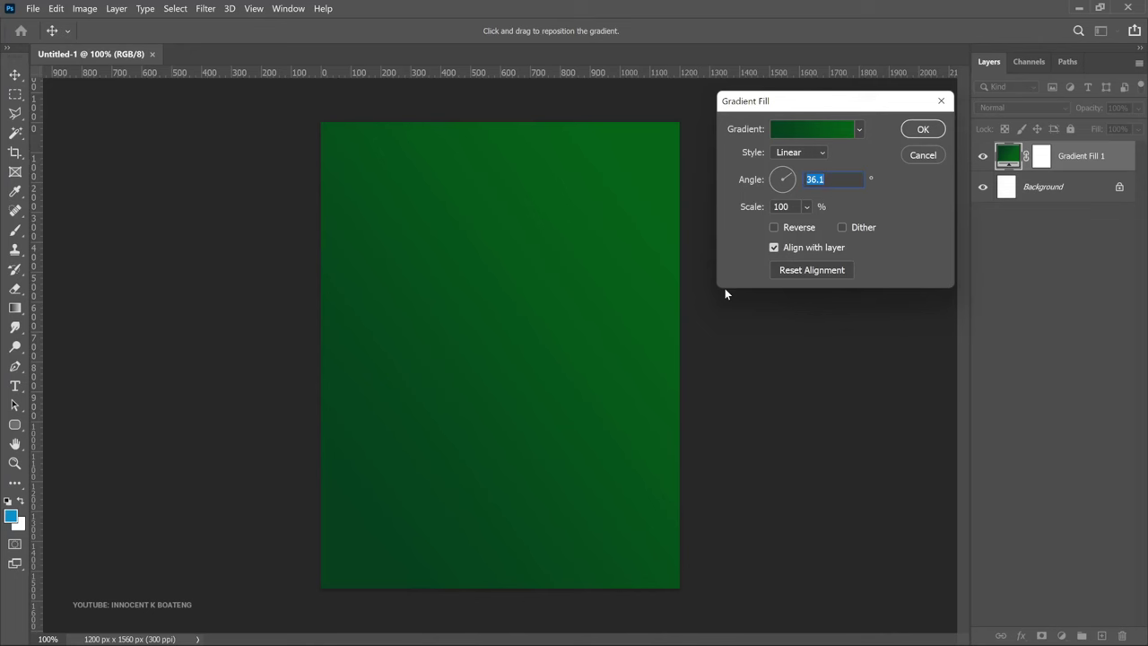
{"action": "left_click", "coordinate": [923, 129]}
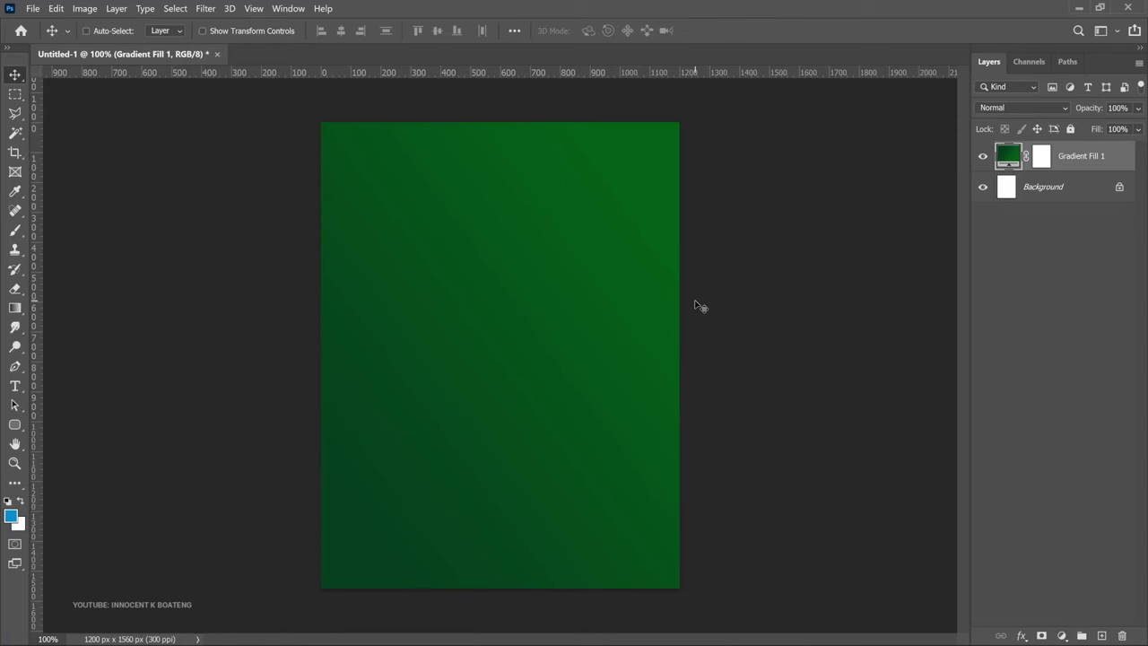
Place the 3-Accra-Arch image from the Peace concert countdown folder as an embedded object
{"action": "left_click", "coordinate": [27, 9]}
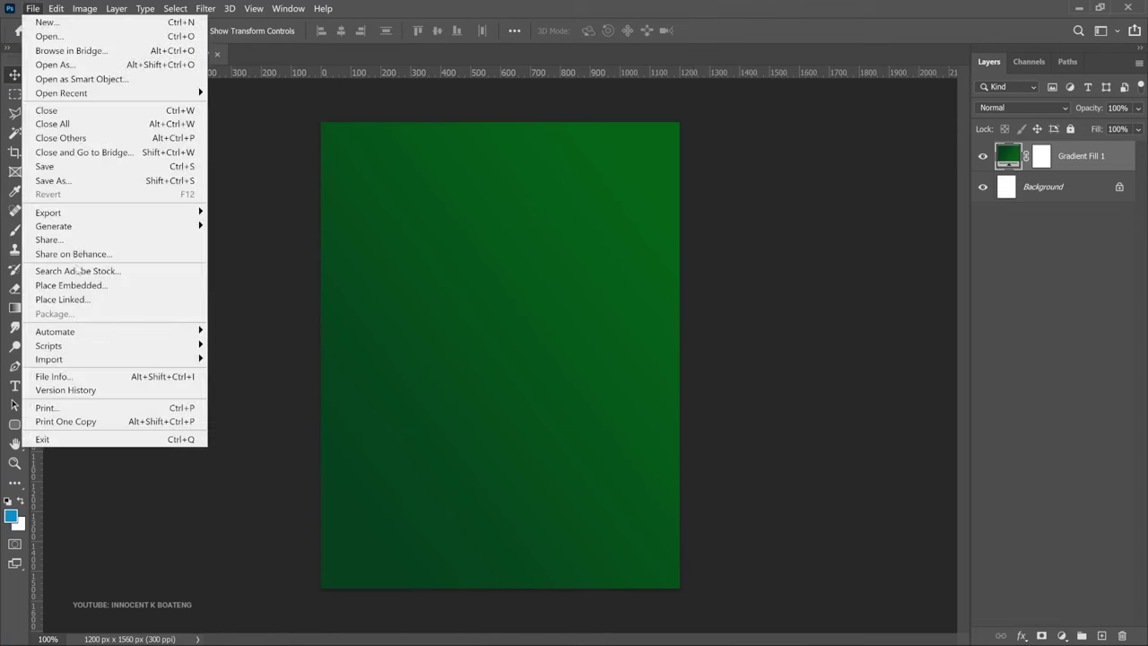
{"action": "left_click", "coordinate": [72, 285]}
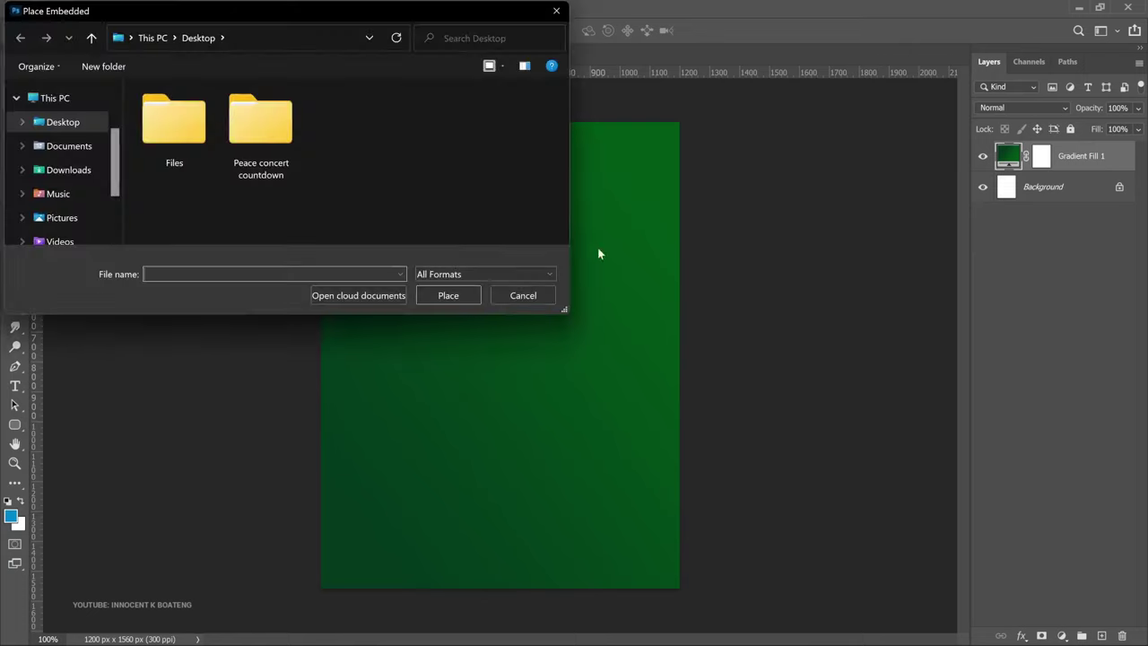
{"action": "double_click", "coordinate": [283, 126]}
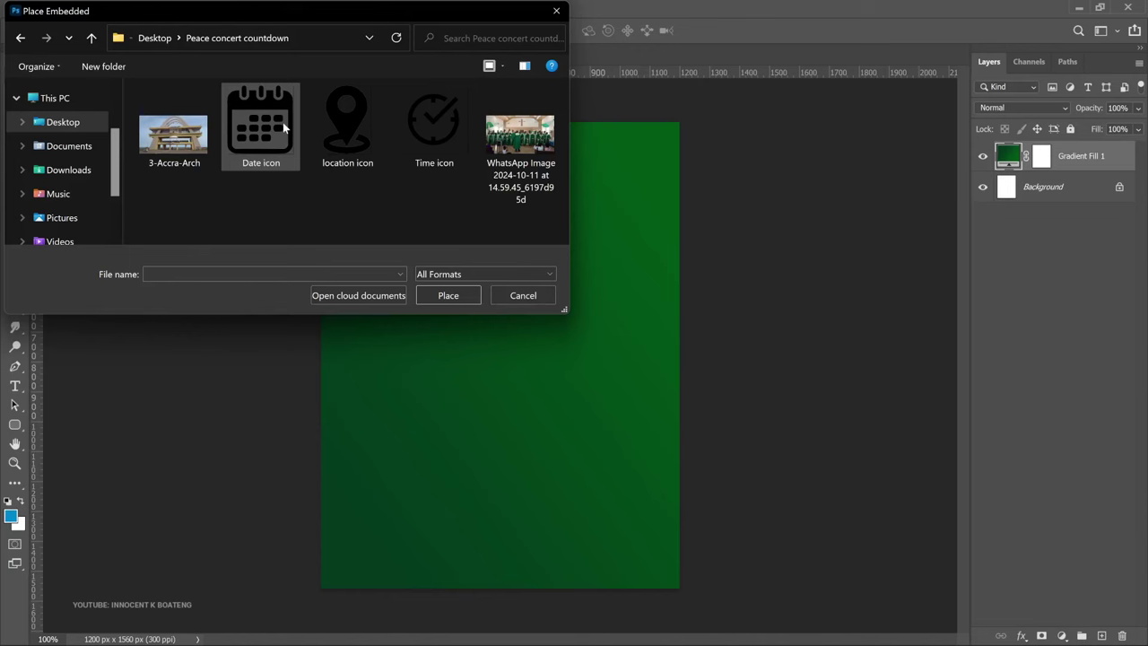
{"action": "double_click", "coordinate": [177, 162]}
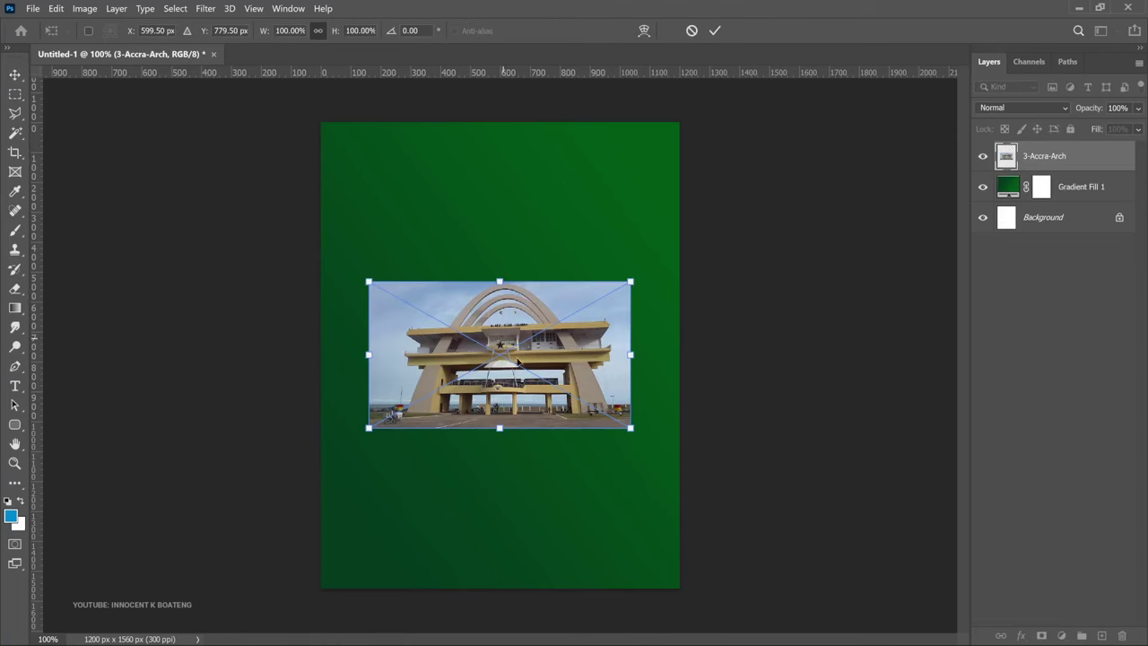
Enlarge the arch photo to about 225% and position it across the lower two thirds of the canvas
{"action": "left_click_drag", "start_coordinate": [628, 422], "coordinate": [865, 633]}
{"action": "left_click_drag", "start_coordinate": [393, 305], "coordinate": [325, 273]}
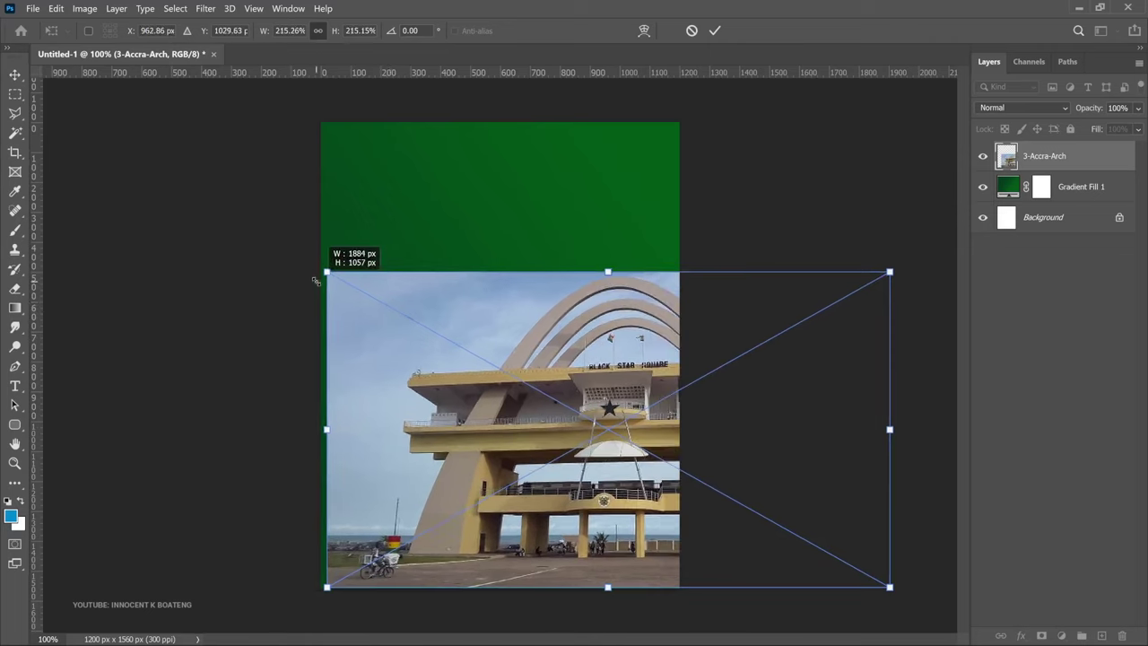
{"action": "left_click_drag", "start_coordinate": [527, 430], "coordinate": [489, 471]}
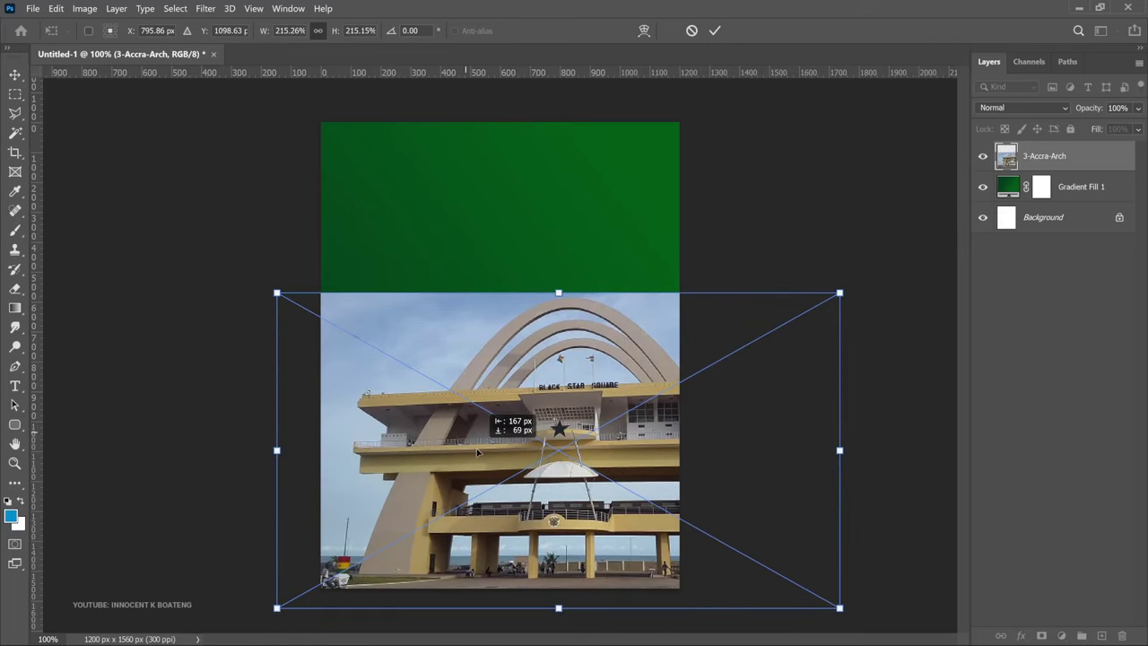
{"action": "left_click_drag", "start_coordinate": [840, 291], "coordinate": [864, 280]}
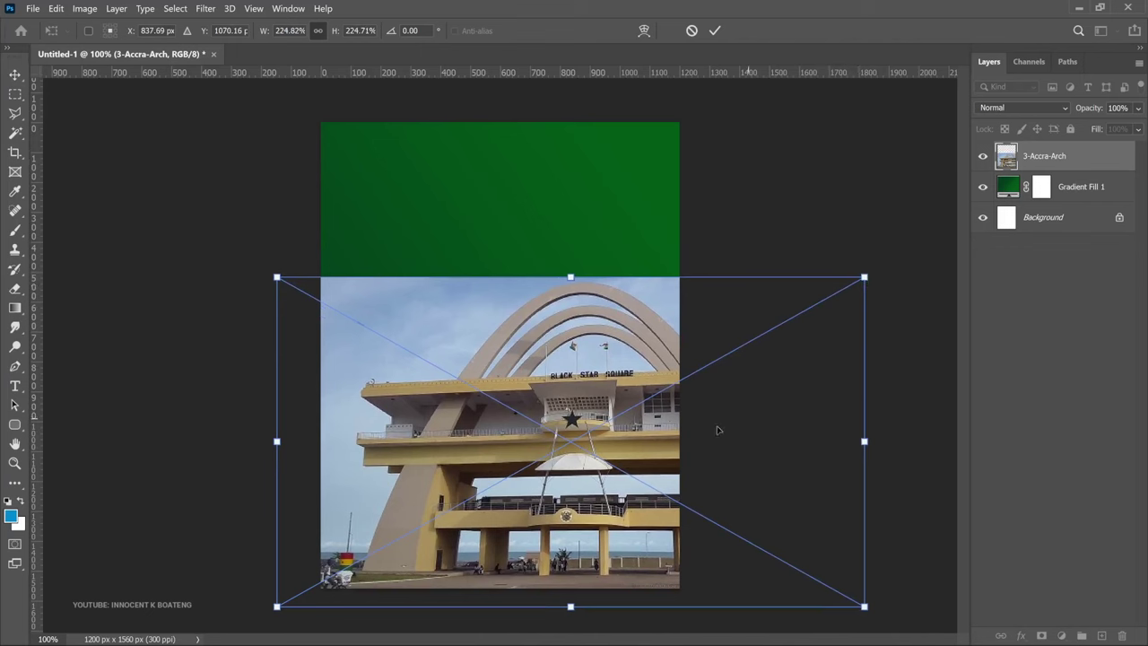
{"action": "key", "text": "Return"}
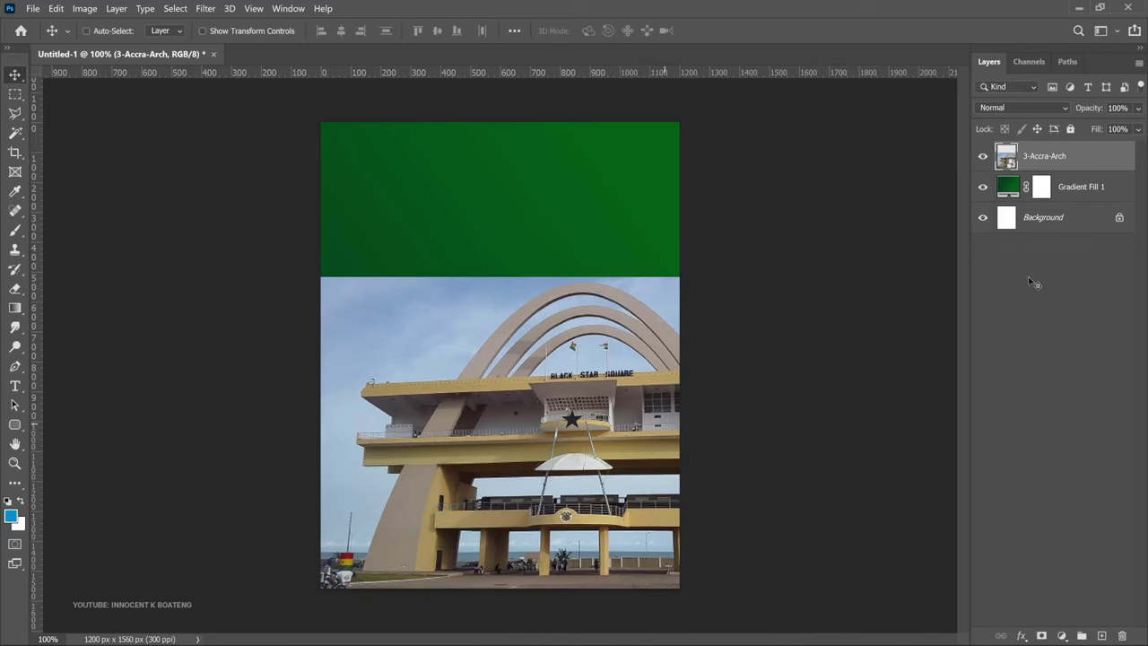
Rasterize the 3-Accra-Arch layer and desaturate it to black and white
{"action": "right_click", "coordinate": [1057, 160]}
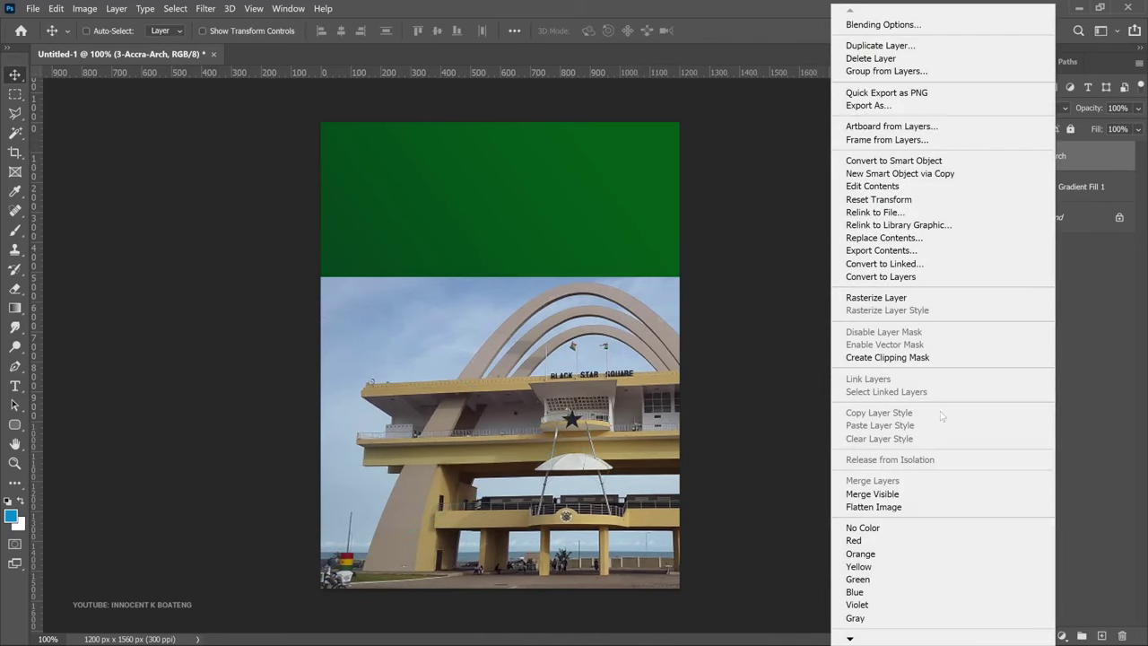
{"action": "left_click", "coordinate": [890, 297]}
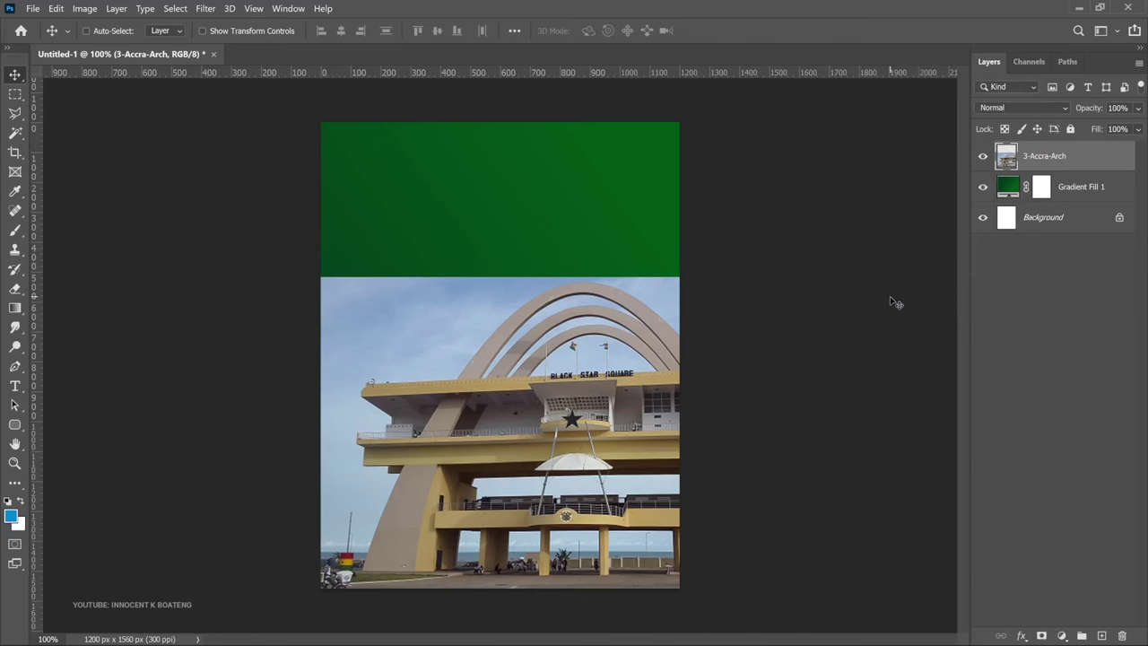
{"action": "key", "text": "ctrl+shift+u"}
{"action": "key", "text": "ctrl"}
{"action": "key", "text": "ctrl+shift+u"}
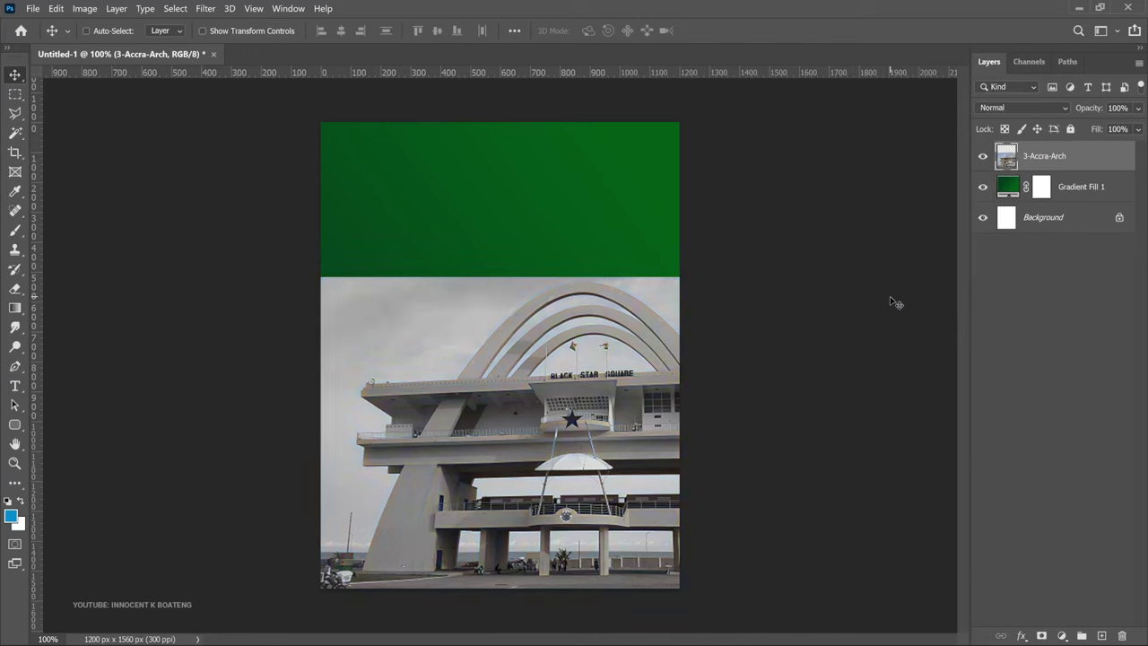
Blend the arch photo into the green background with Overlay mode at 35% opacity
{"action": "left_click", "coordinate": [1033, 104]}
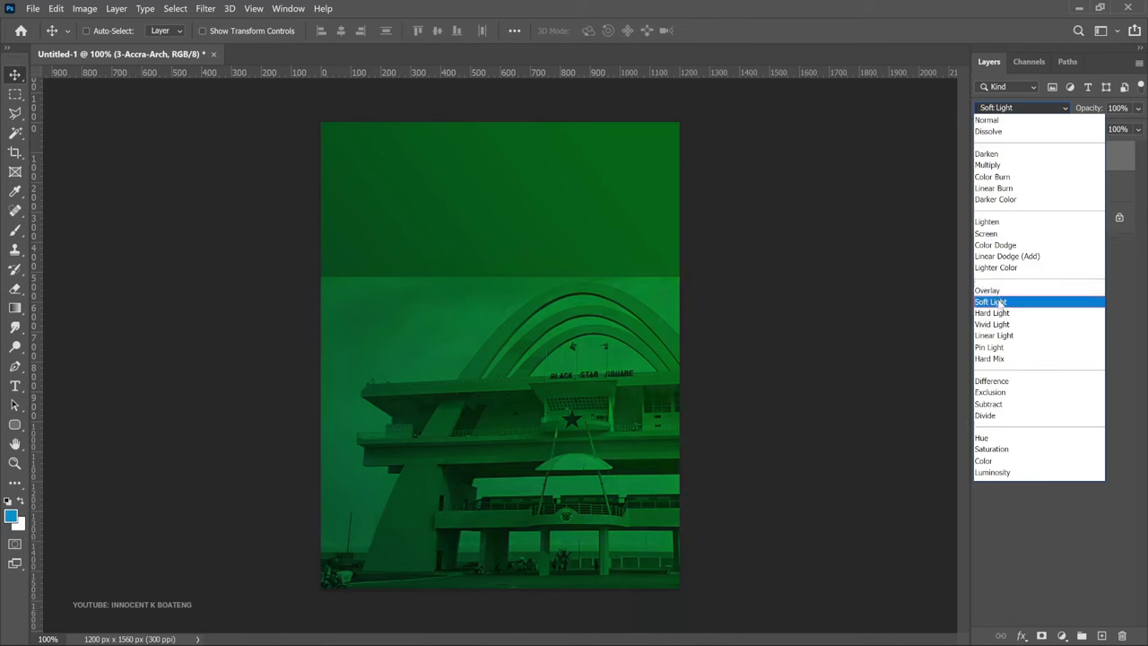
{"action": "left_click", "coordinate": [987, 291]}
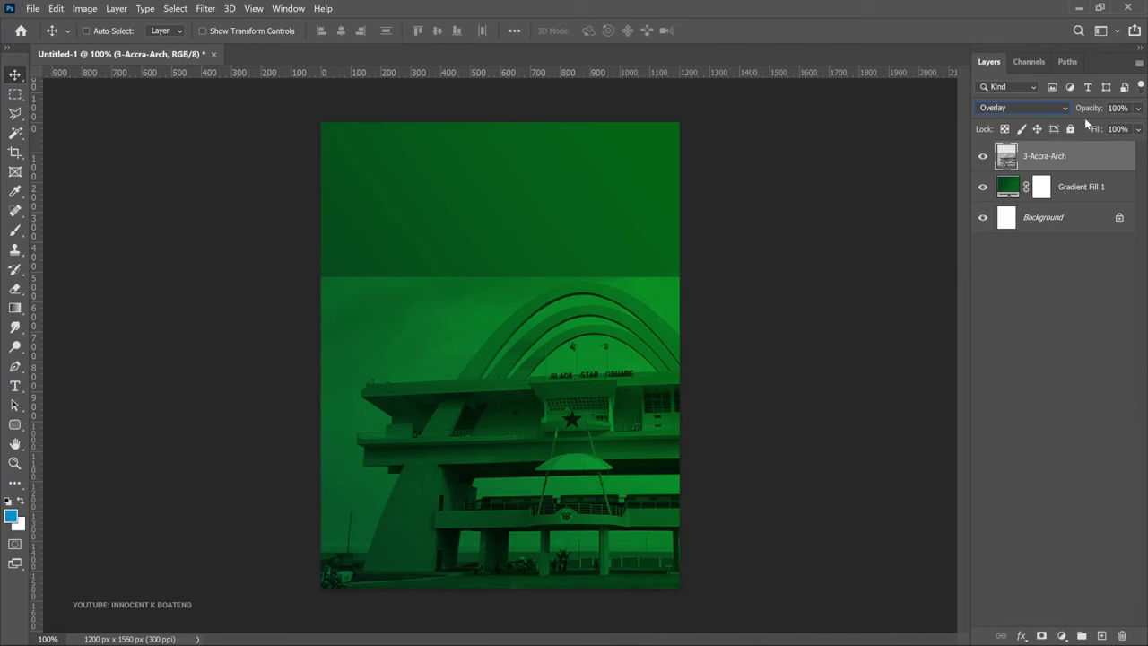
{"action": "left_click_drag", "start_coordinate": [1092, 115], "coordinate": [1058, 111]}
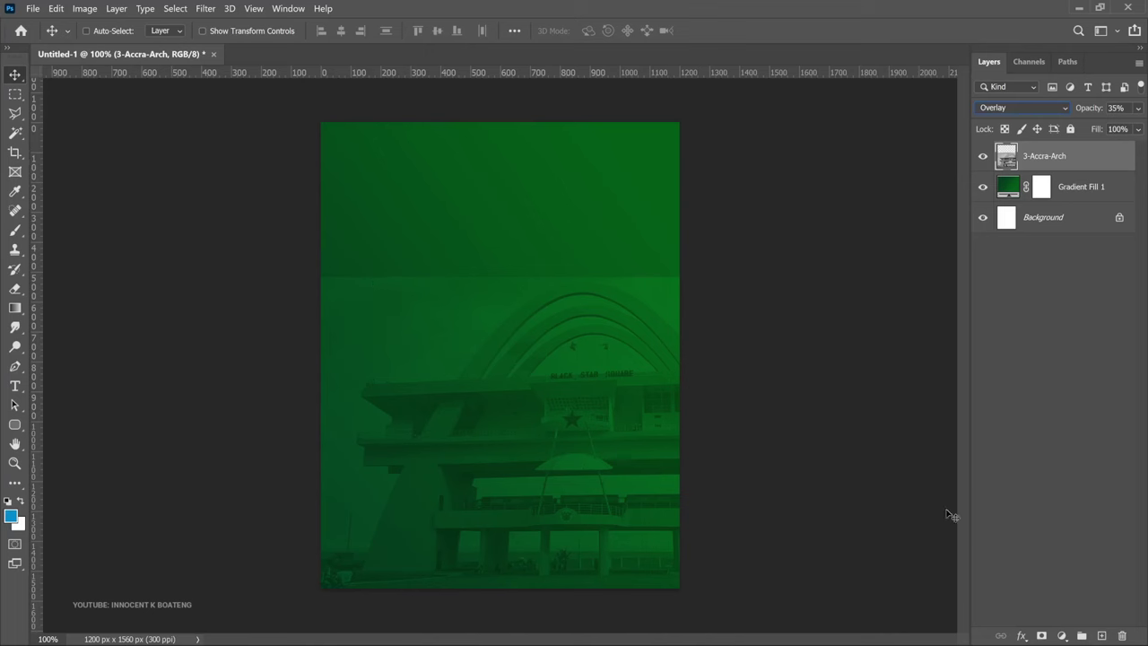
Add a layer mask to the arch photo and fade out its upper edge with a black 600 px soft brush
{"action": "left_click", "coordinate": [1043, 635]}
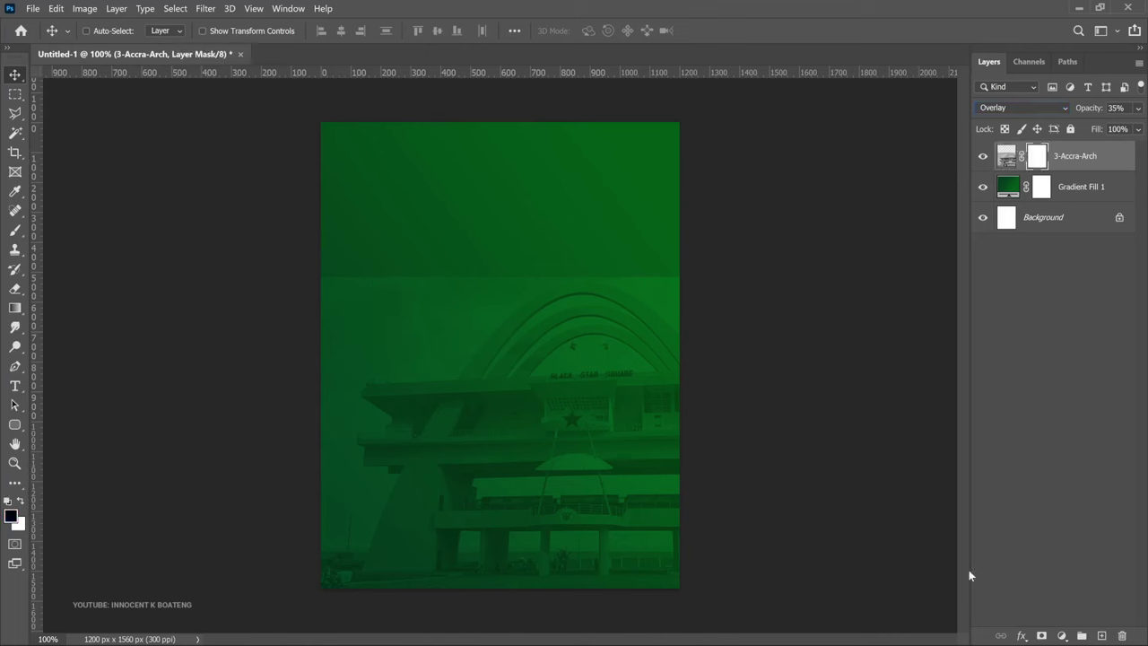
{"action": "key", "text": "b"}
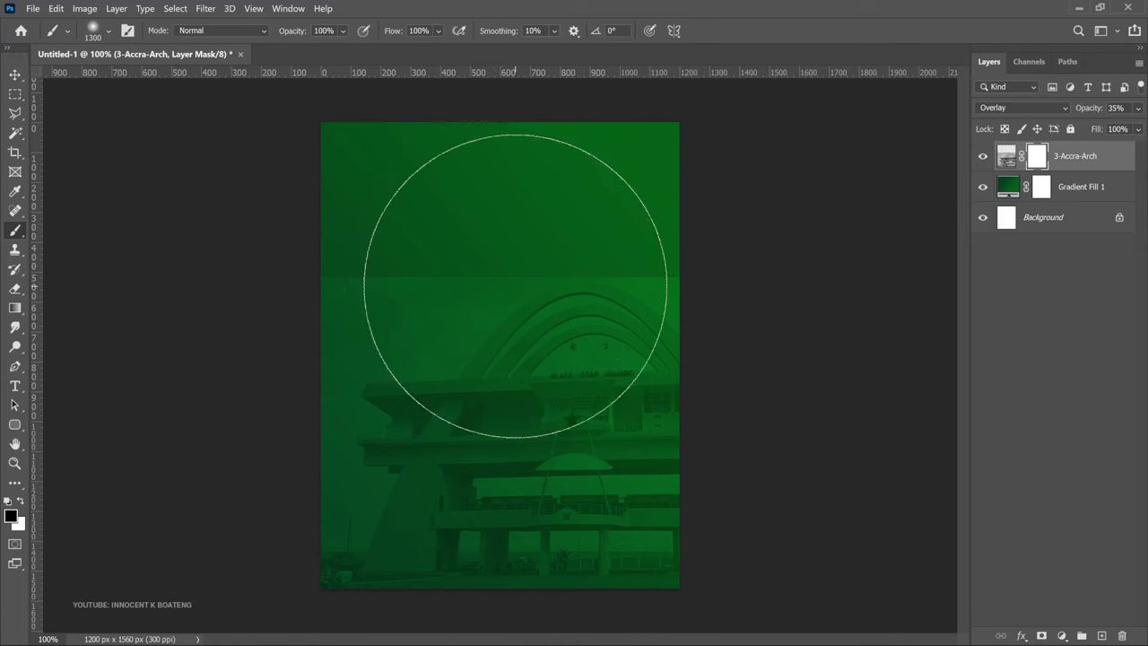
{"action": "key", "text": "bracketleft"}
{"action": "key", "text": "bracketleft"}
{"action": "key", "text": "bracketleft"}
{"action": "key", "text": "bracketleft"}
{"action": "key", "text": "bracketleft"}
{"action": "key", "text": "bracketleft"}
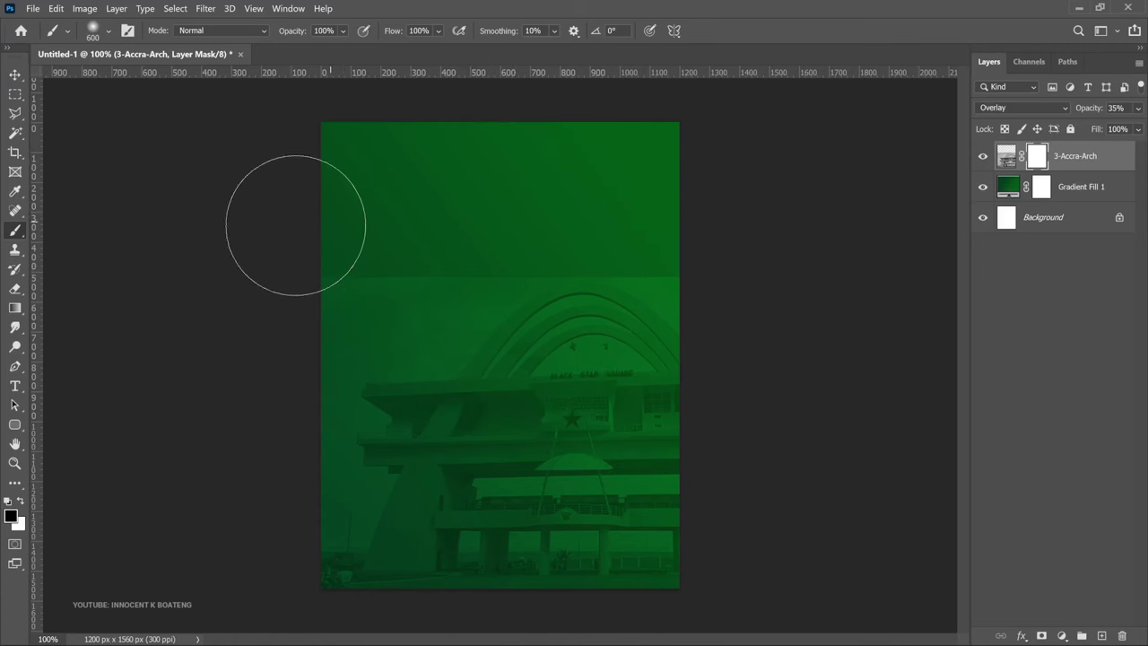
{"action": "left_click_drag", "start_coordinate": [361, 229], "coordinate": [682, 197]}
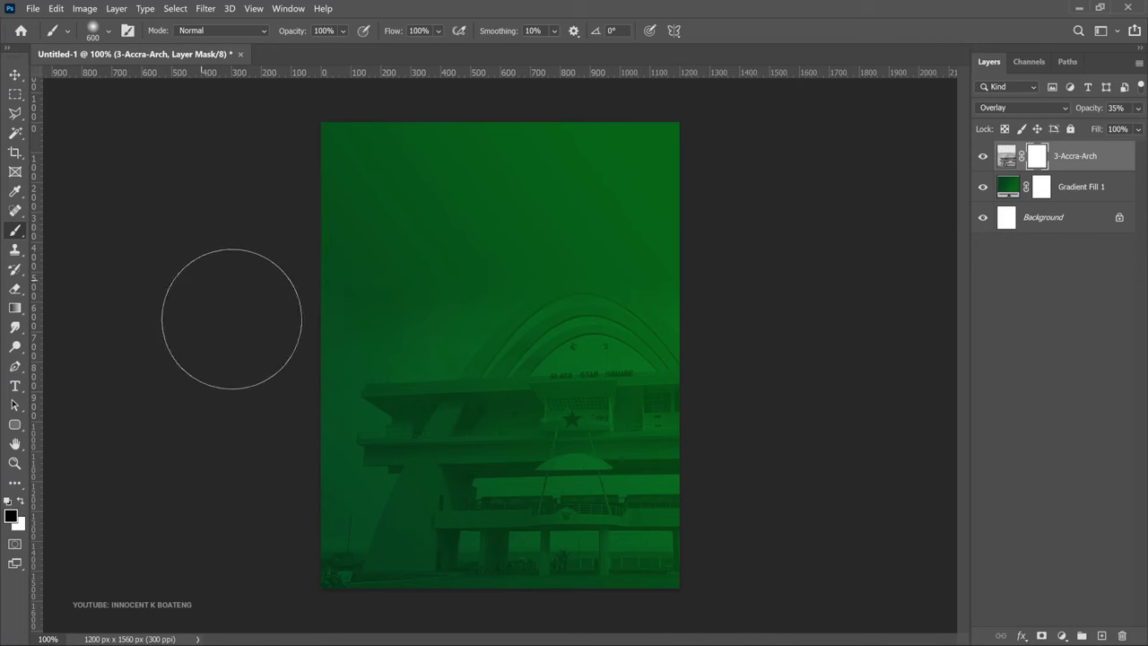
Reselect the 3-Accra-Arch layer and reduce its opacity to 32%
{"action": "key", "text": "v"}
{"action": "key", "text": "alt+bracketleft"}
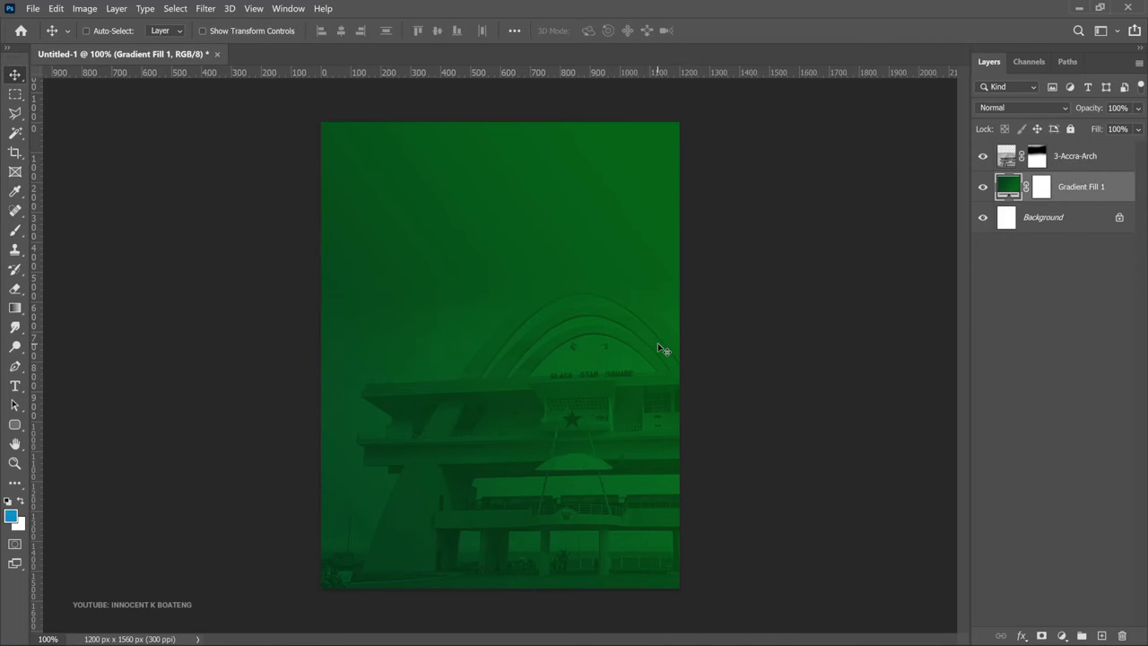
{"action": "left_click", "coordinate": [1082, 167]}
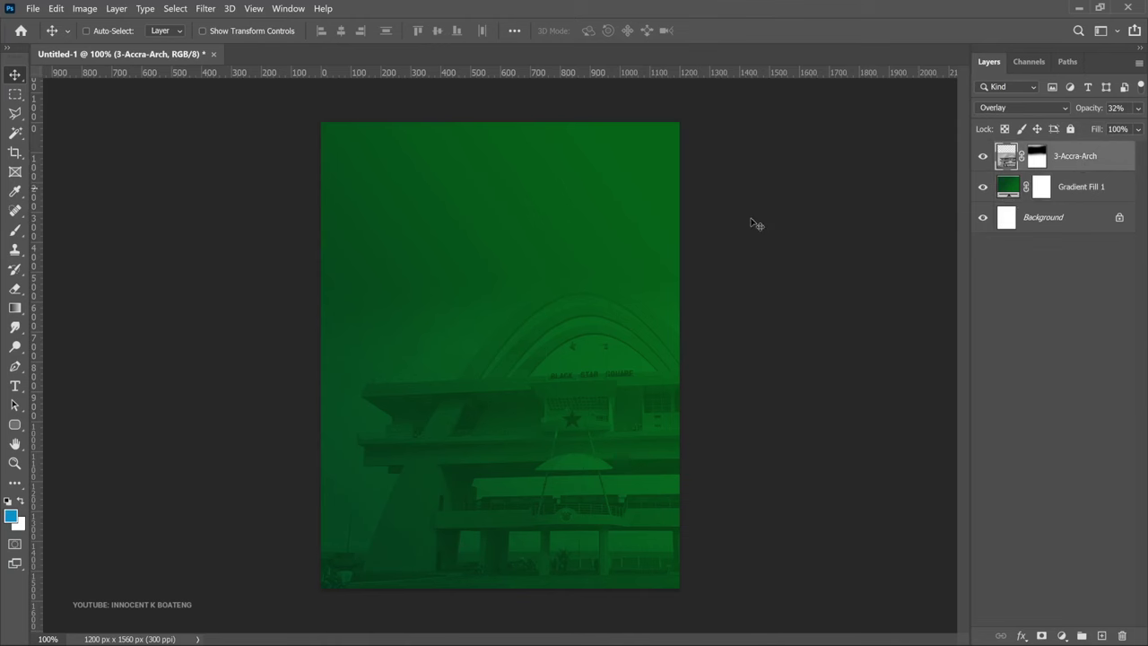
Place the choir photo as an embedded image along the canvas's upper edge and shift the arch photo slightly lower
{"action": "left_click", "coordinate": [33, 9]}
{"action": "left_click", "coordinate": [77, 285]}
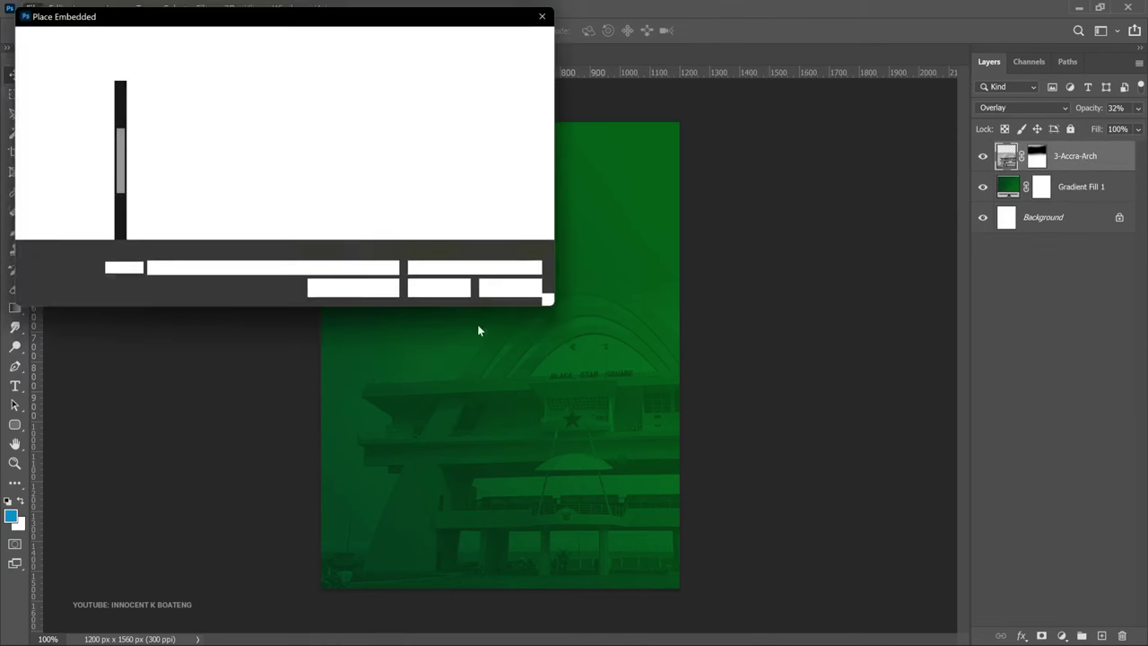
{"action": "double_click", "coordinate": [541, 147]}
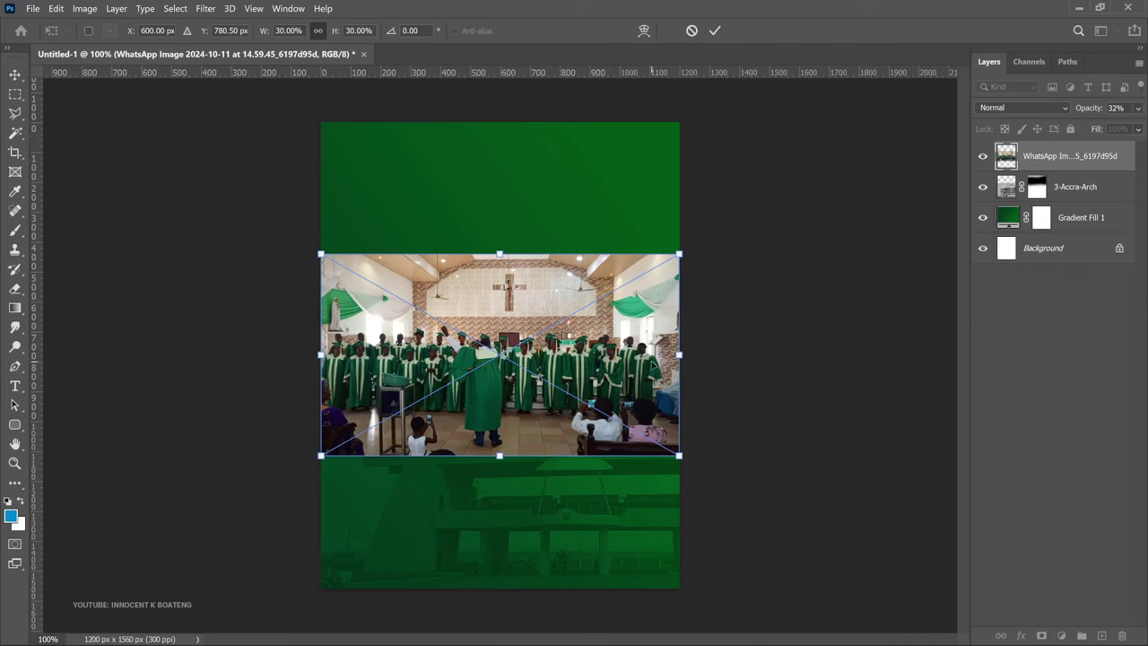
{"action": "key", "text": "Return"}
{"action": "left_click_drag", "start_coordinate": [642, 401], "coordinate": [625, 249]}
{"action": "left_click", "coordinate": [603, 352], "text": "ctrl"}
{"action": "left_click_drag", "start_coordinate": [600, 350], "coordinate": [602, 376]}
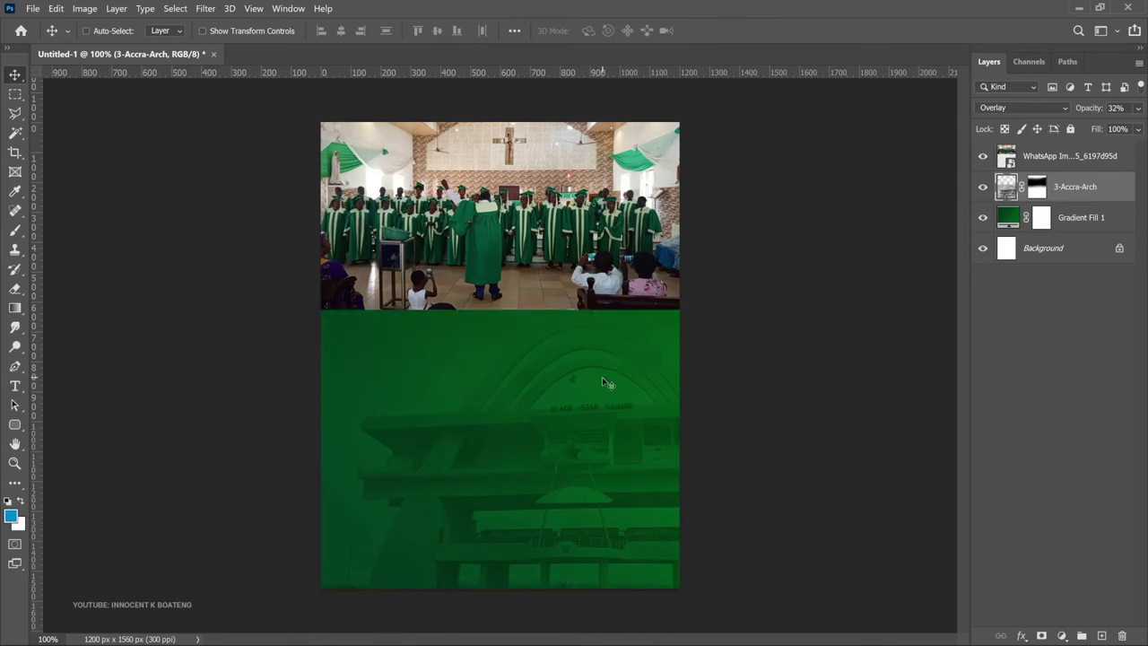
Rasterize the choir photo layer, add a layer mask, and fade out its lower edge with a black 600 px soft brush
{"action": "left_click", "coordinate": [1068, 157]}
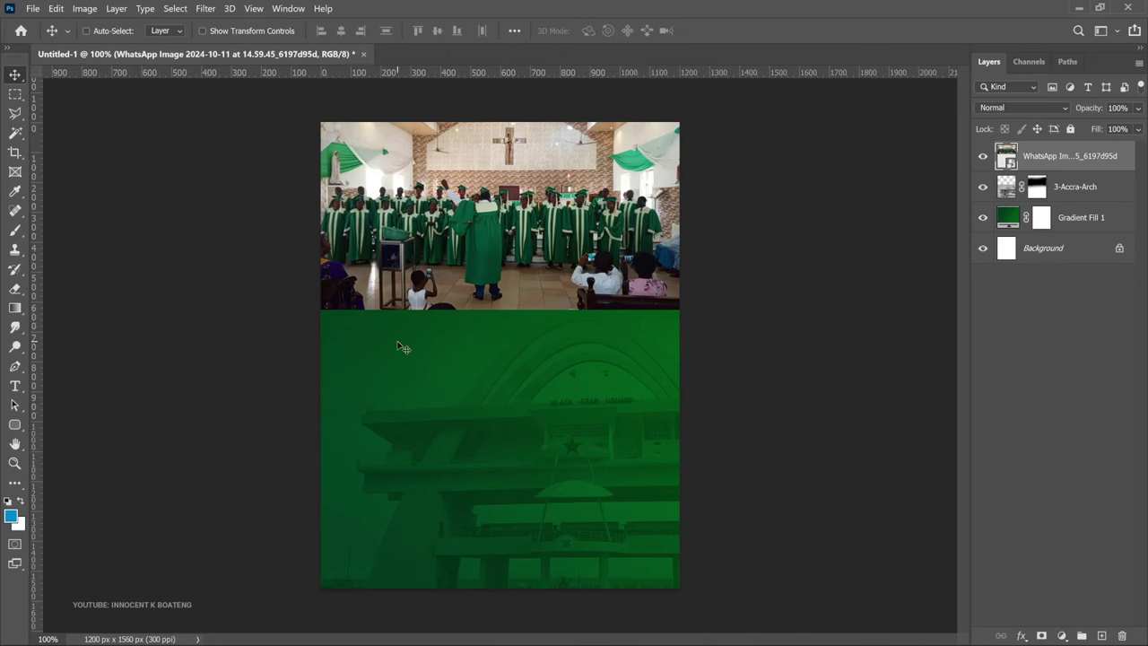
{"action": "right_click", "coordinate": [1047, 158]}
{"action": "left_click", "coordinate": [942, 299]}
{"action": "left_click", "coordinate": [1042, 637]}
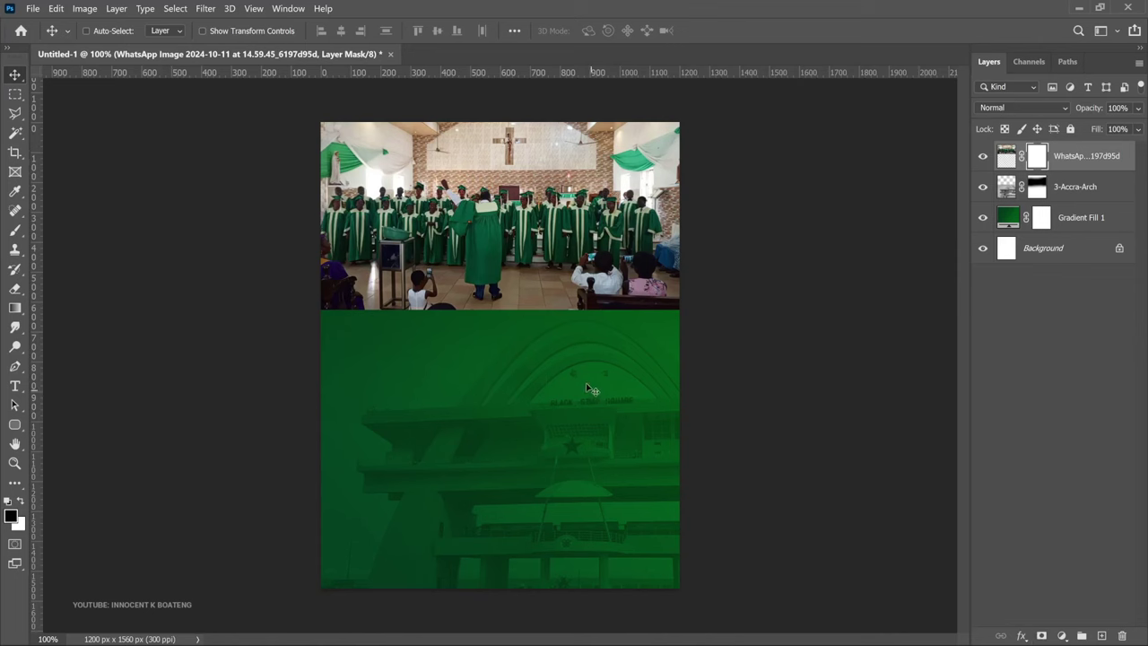
{"action": "key", "text": "b"}
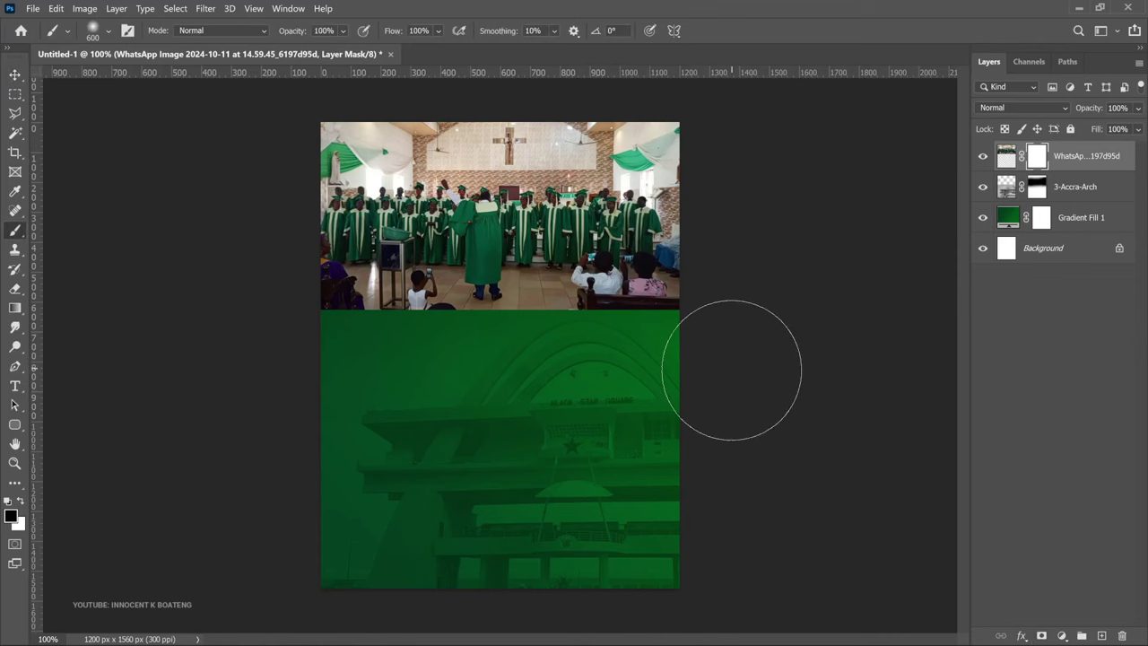
{"action": "mouse_move", "coordinate": [733, 369]}
{"action": "left_mouse_down"}
{"action": "mouse_move", "coordinate": [522, 384]}
{"action": "mouse_move", "coordinate": [492, 359]}
{"action": "mouse_move", "coordinate": [410, 379]}
{"action": "mouse_move", "coordinate": [351, 374]}
{"action": "mouse_move", "coordinate": [374, 365]}
{"action": "mouse_move", "coordinate": [316, 374]}
{"action": "mouse_move", "coordinate": [367, 367]}
{"action": "mouse_move", "coordinate": [513, 418]}
{"action": "mouse_move", "coordinate": [425, 407]}
{"action": "left_mouse_up"}
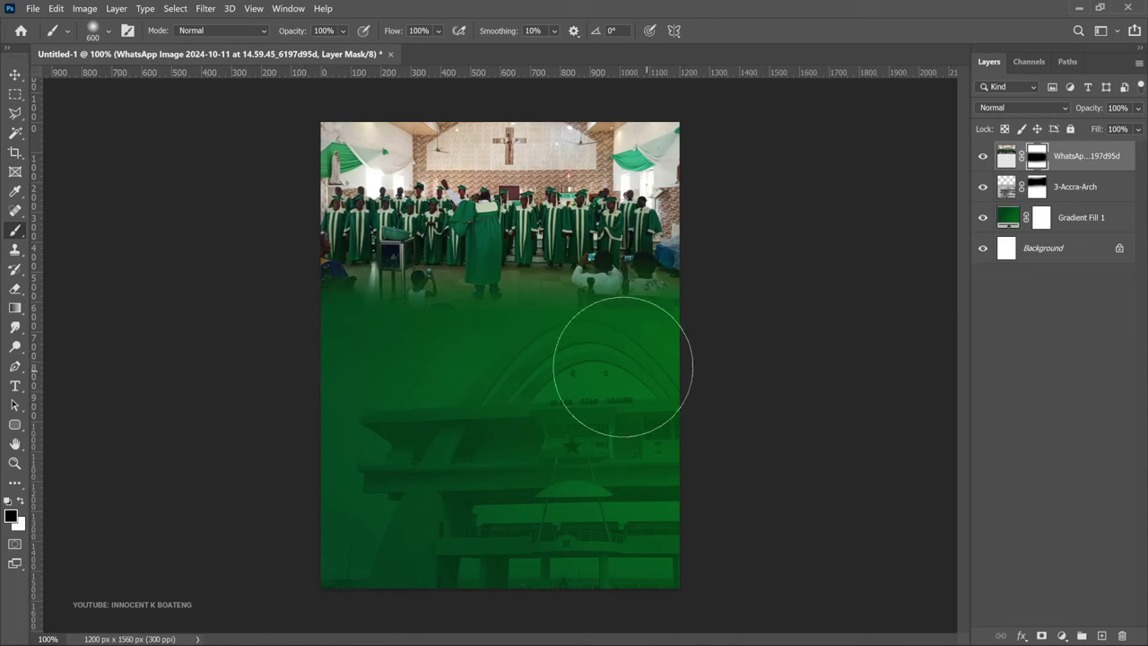
{"action": "key", "text": "v"}
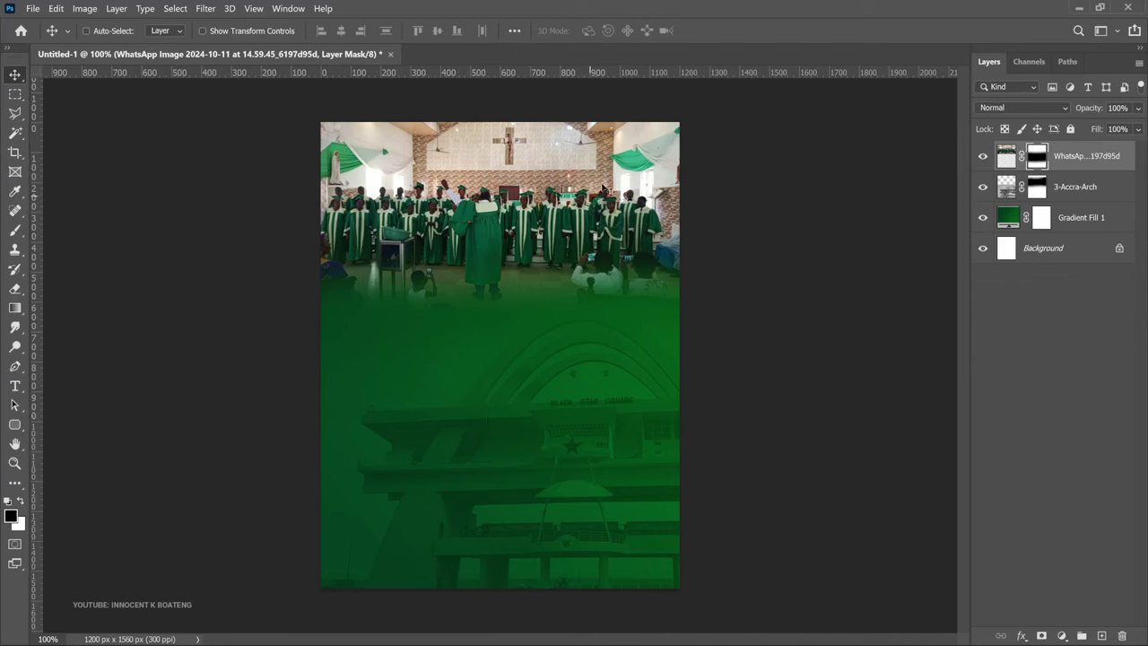
Draw a rounded rectangle about 217 × 271 px overlapping the canvas's upper edge, right of centre, and fill it with white (#ffffff)
{"action": "left_click", "coordinate": [19, 425]}
{"action": "left_click", "coordinate": [90, 438]}
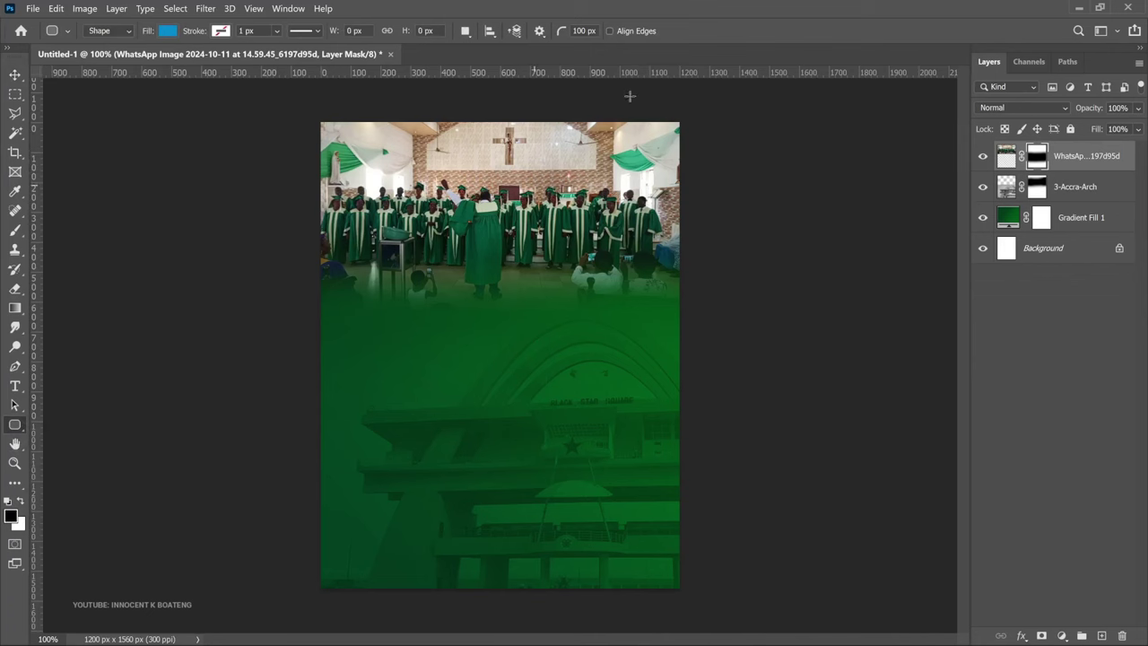
{"action": "left_click_drag", "start_coordinate": [559, 100], "coordinate": [622, 182]}
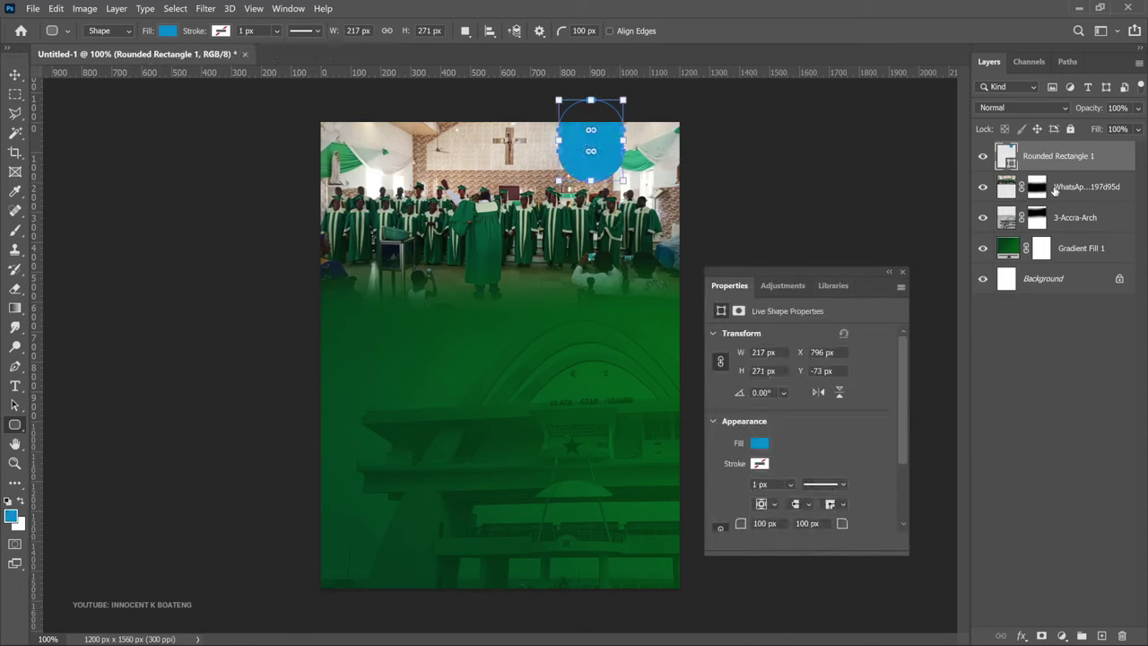
{"action": "double_click", "coordinate": [1009, 166]}
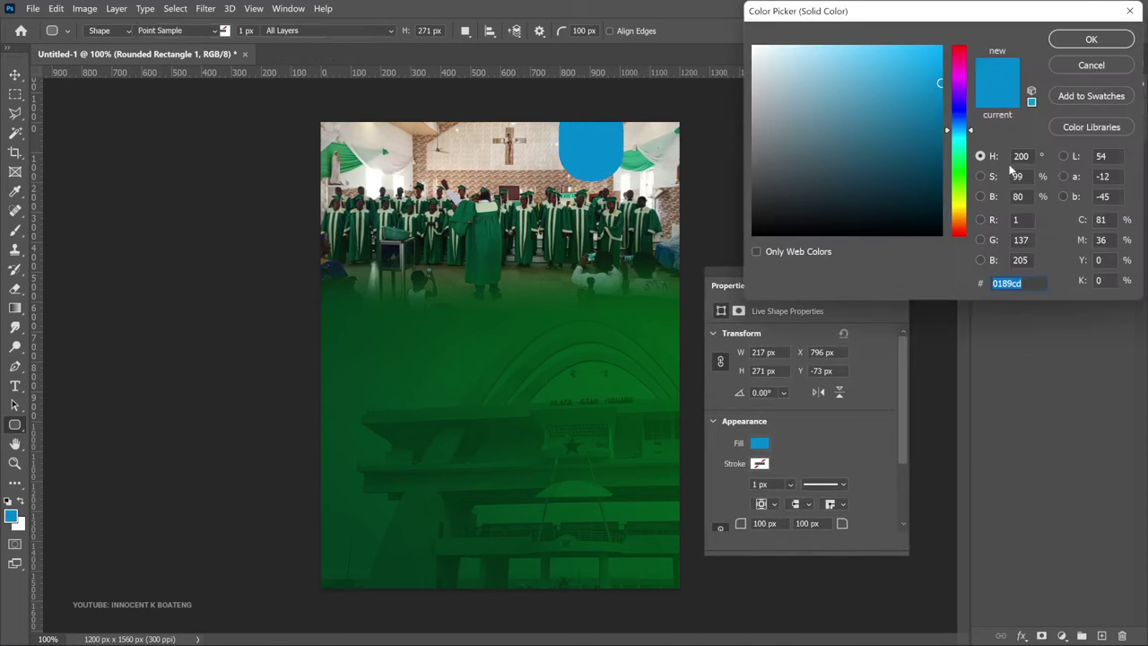
{"action": "left_click_drag", "start_coordinate": [758, 49], "coordinate": [691, 6]}
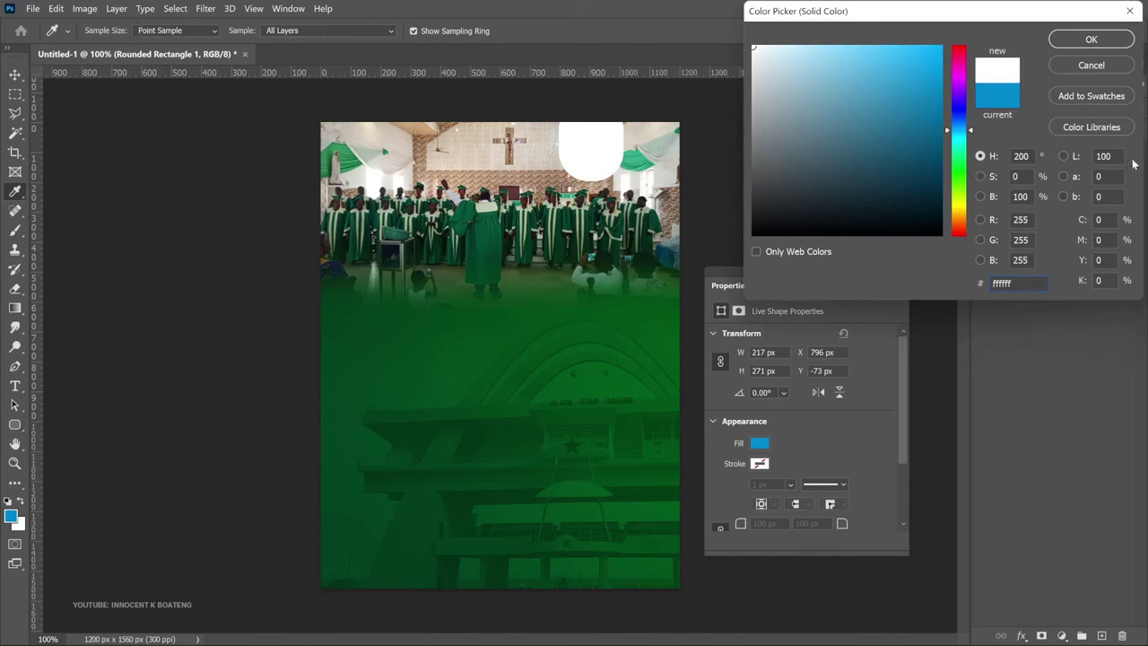
{"action": "left_click", "coordinate": [1072, 43]}
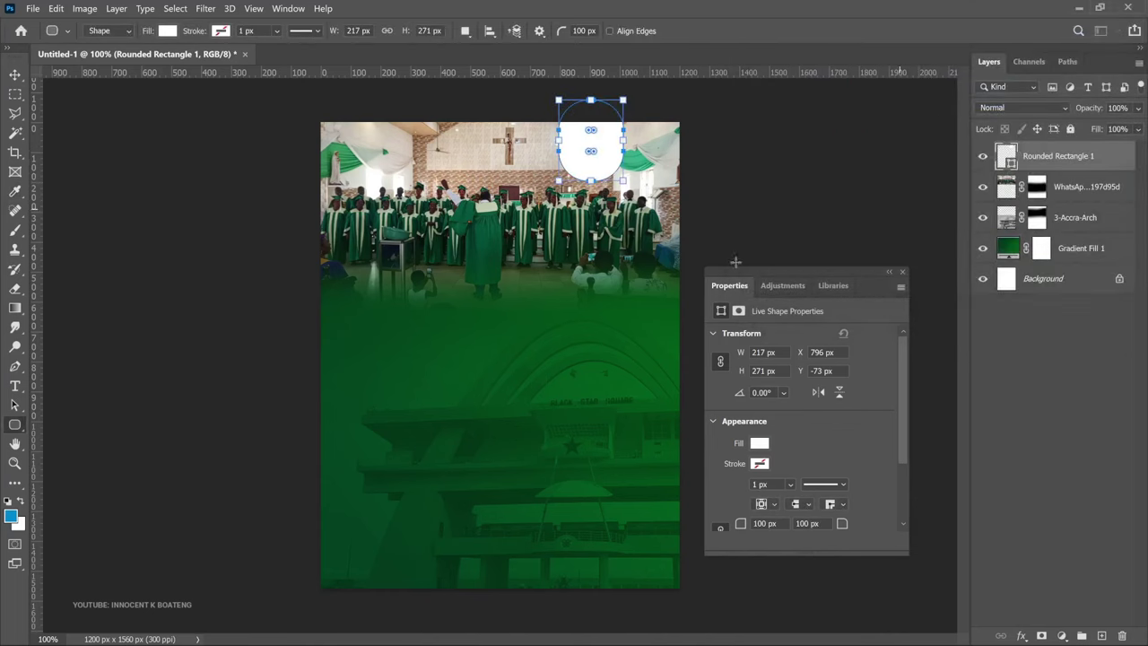
Add the text "ST. JAMES CATHOLIC CHURCH AKUMADAN PRESENTS" over the white shape and colour it dark green #012811
{"action": "left_click", "coordinate": [14, 386]}
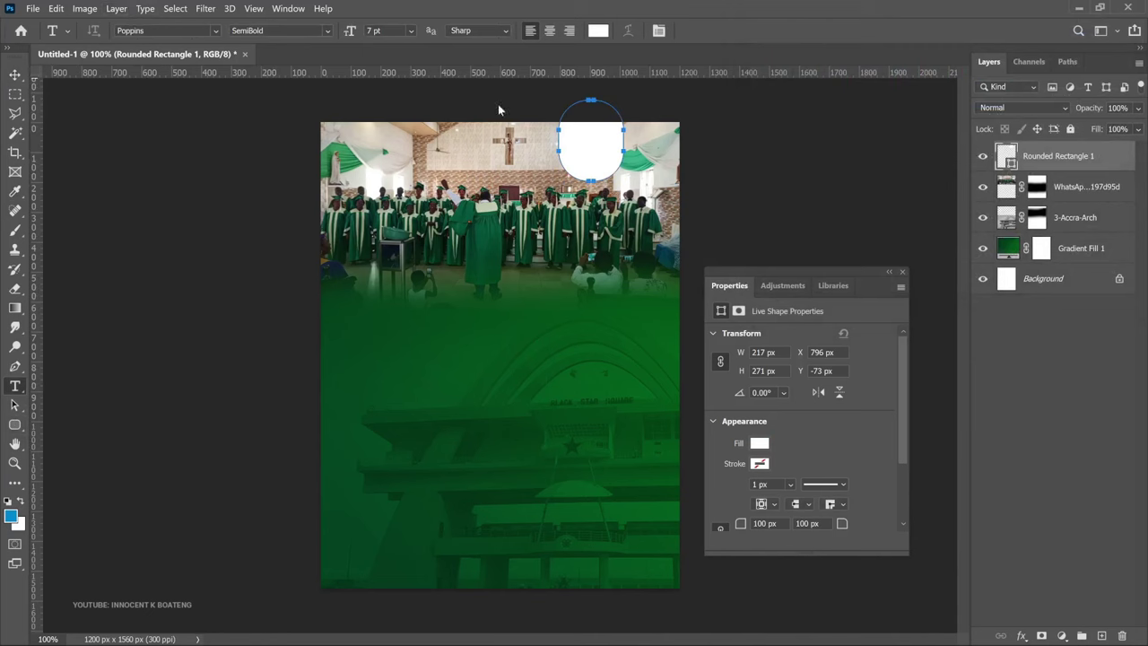
{"action": "left_click", "coordinate": [577, 136]}
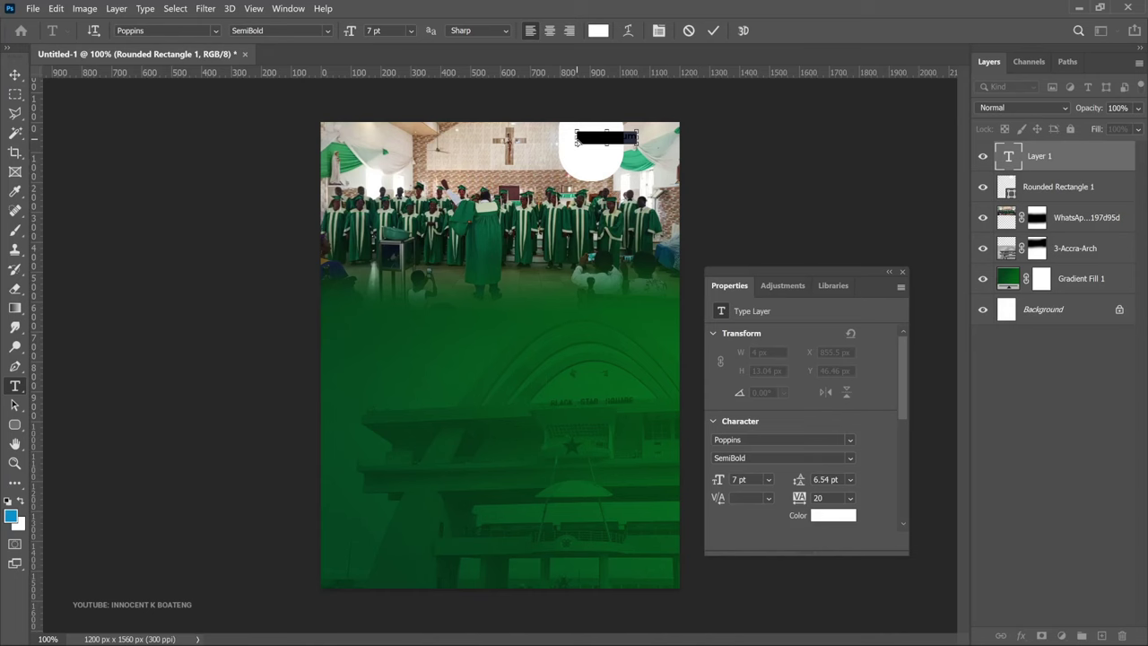
{"action": "key", "text": "ctrl+v"}
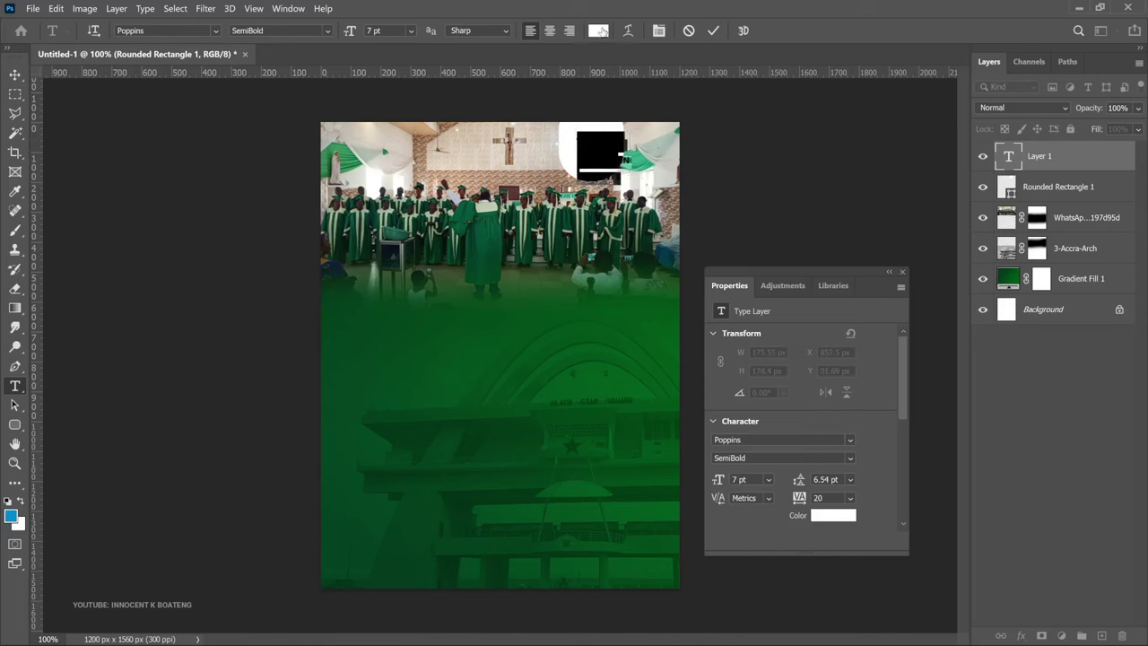
{"action": "left_click", "coordinate": [598, 30]}
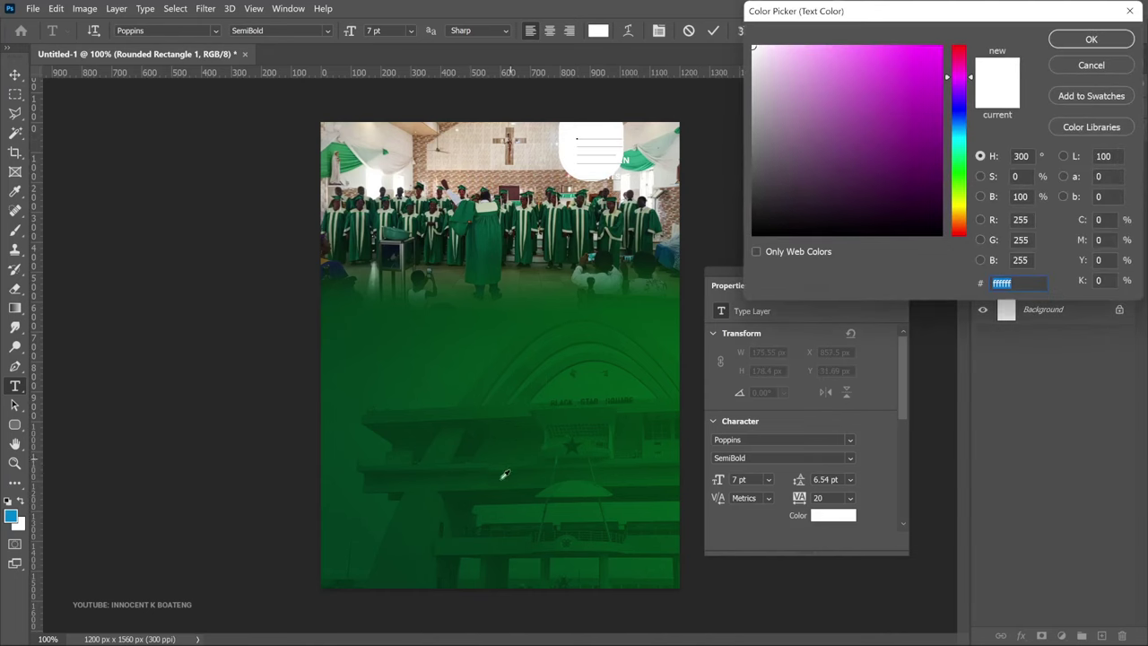
{"action": "left_click", "coordinate": [477, 436]}
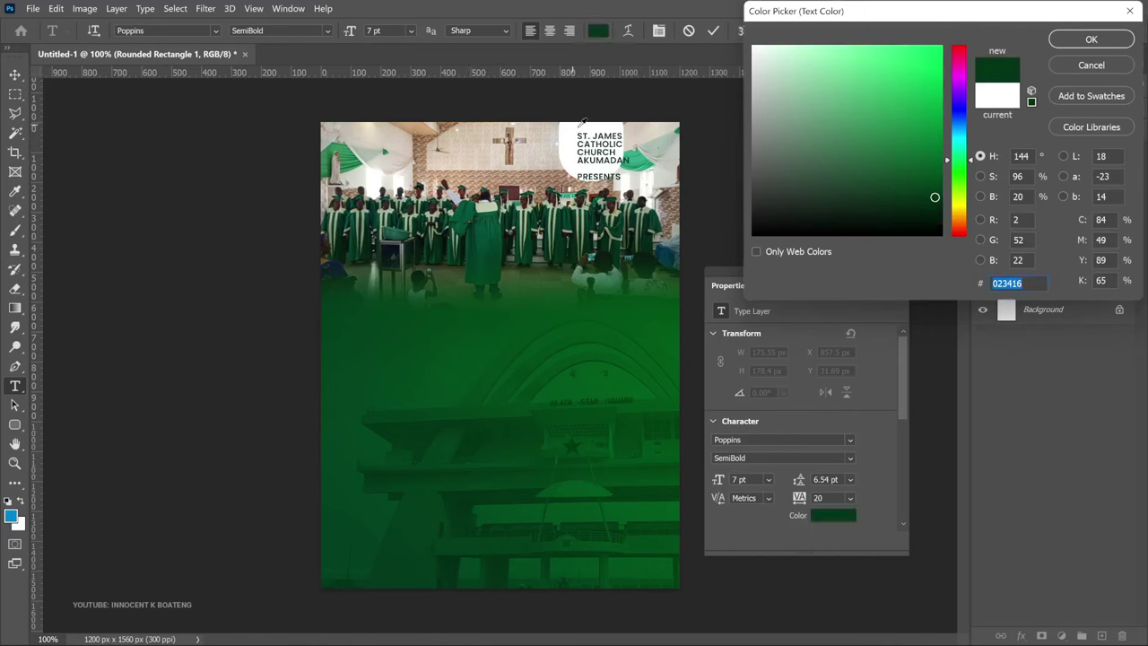
{"action": "left_click", "coordinate": [936, 205]}
{"action": "left_click", "coordinate": [937, 207]}
{"action": "left_click", "coordinate": [1087, 39]}
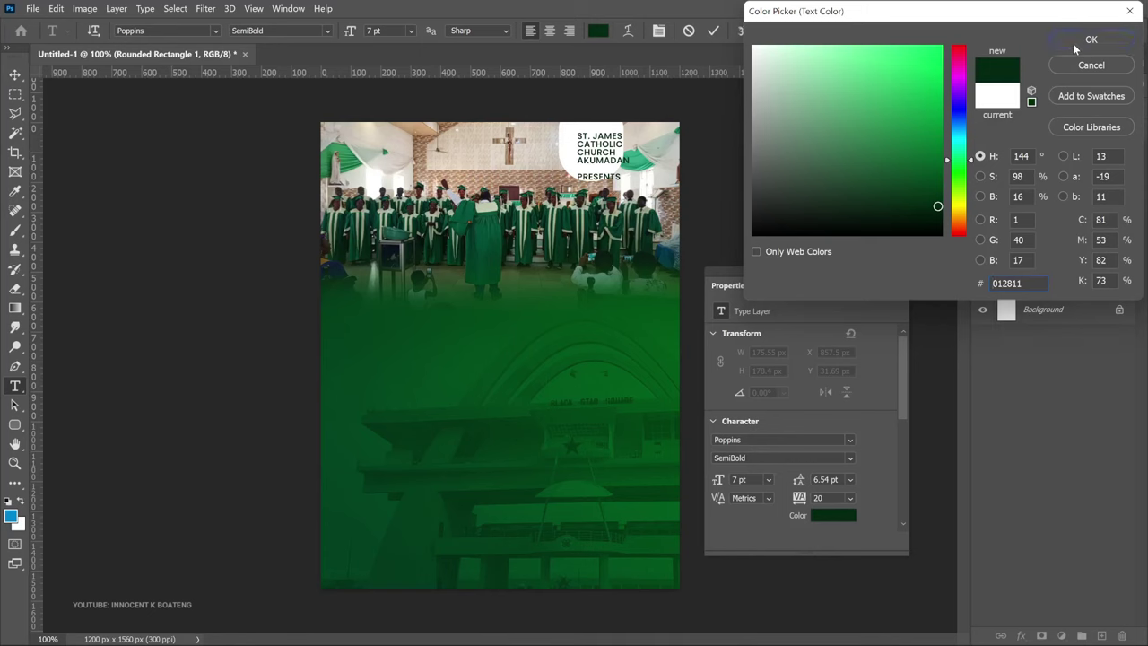
Scale the church text down to about 158 × 160 px and position it inside the white rounded shape
{"action": "left_click", "coordinate": [14, 75]}
{"action": "key", "text": "ctrl+t"}
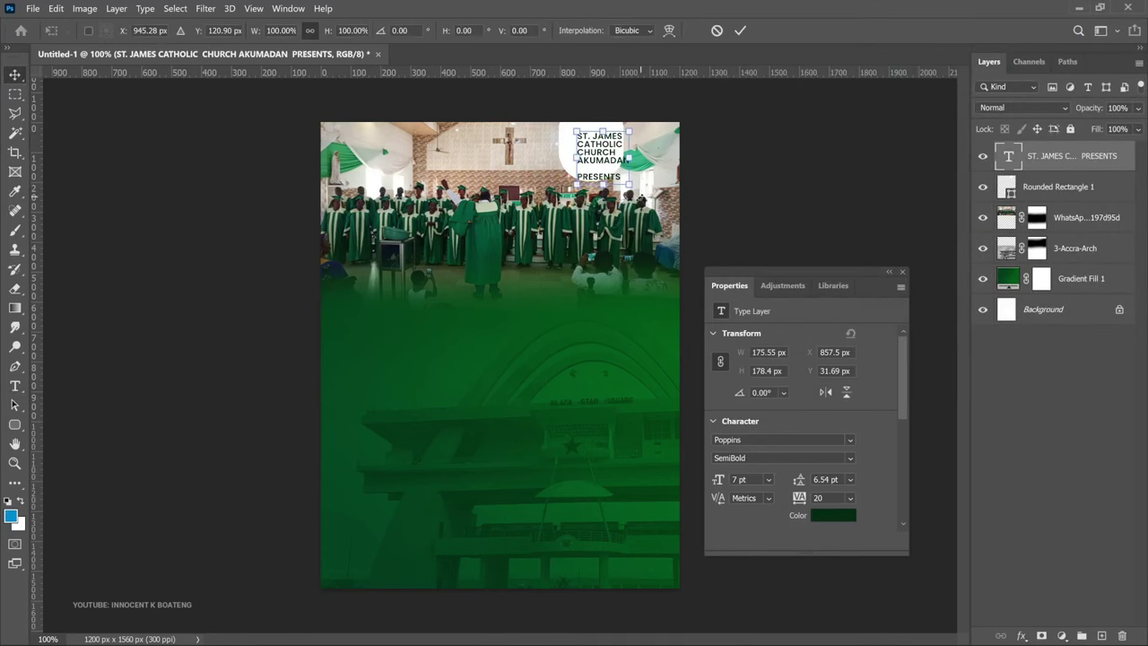
{"action": "left_click_drag", "start_coordinate": [630, 186], "coordinate": [596, 153]}
{"action": "key", "text": "Return"}
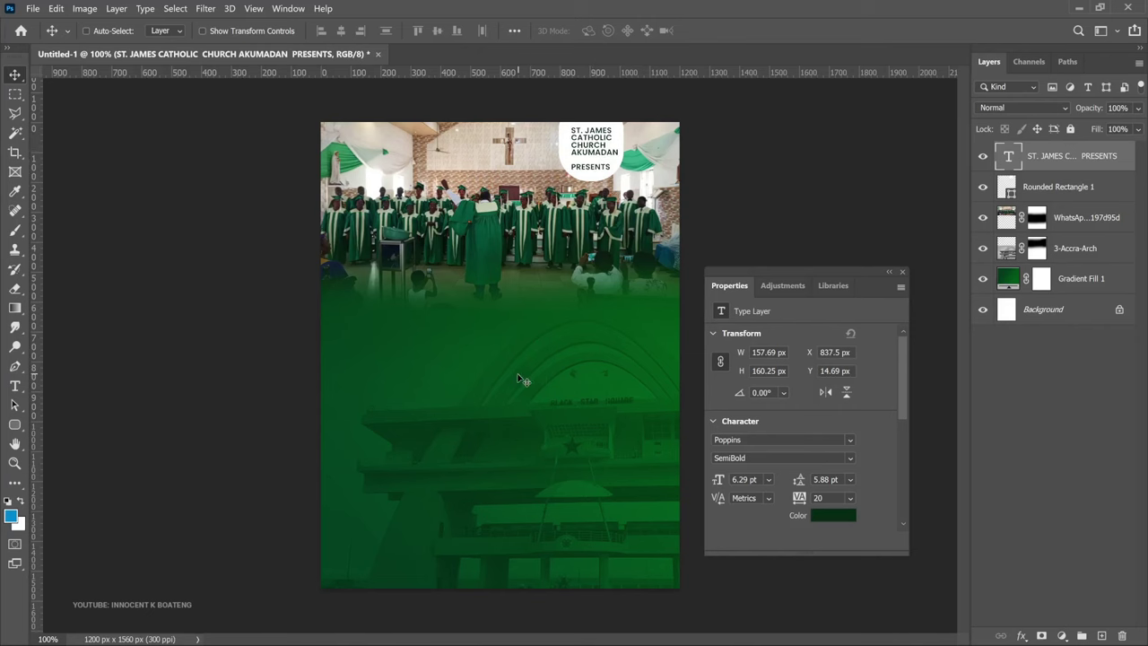
Change the church text's font to Evil Empire Regular
{"action": "key", "text": "t"}
{"action": "left_click", "coordinate": [168, 30]}
{"action": "type", "text": "evi"}
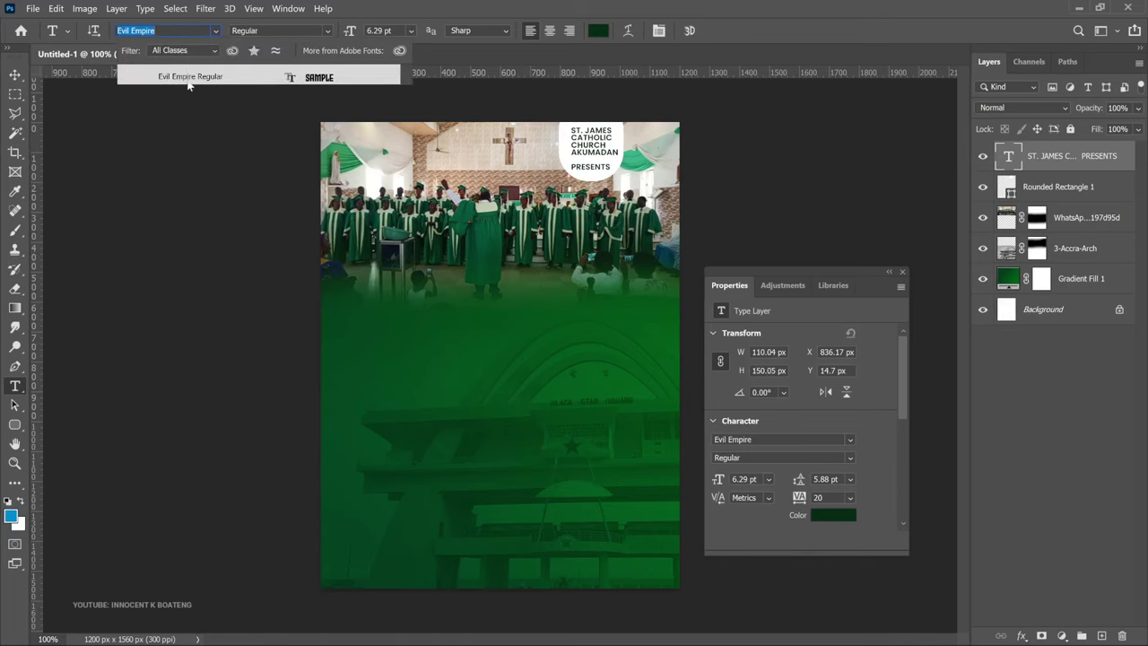
{"action": "left_click", "coordinate": [190, 76]}
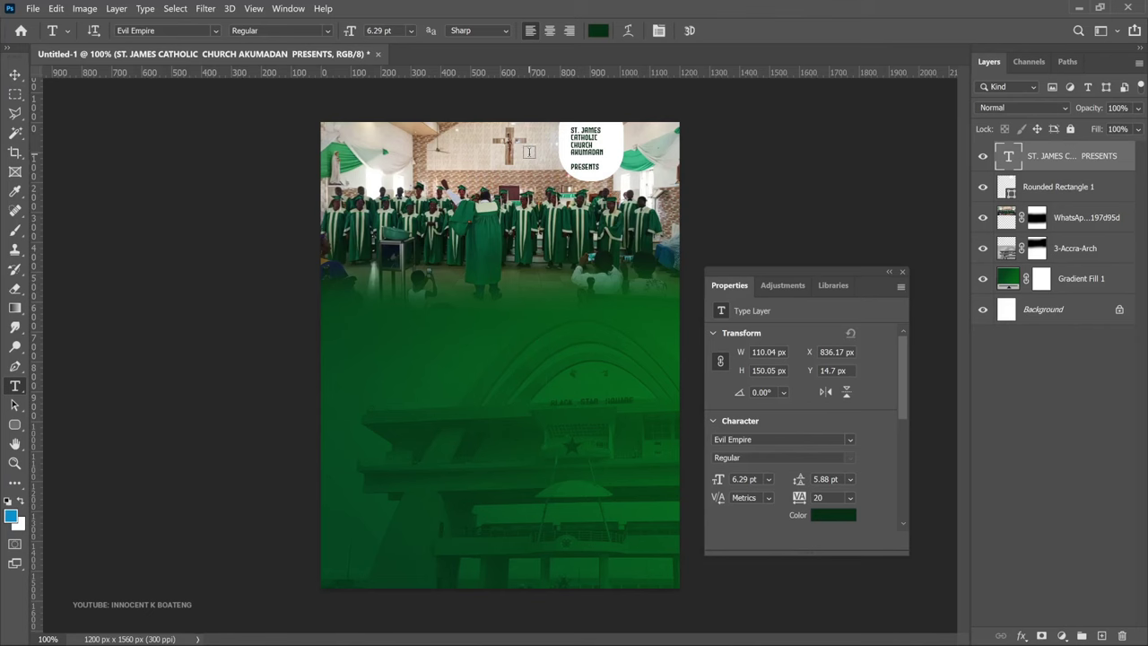
Add a two-line title "PEACE CONCERT" in white Evil Empire at 59.81 pt below the choir photo, and hide the text properties
{"action": "left_click", "coordinate": [535, 332]}
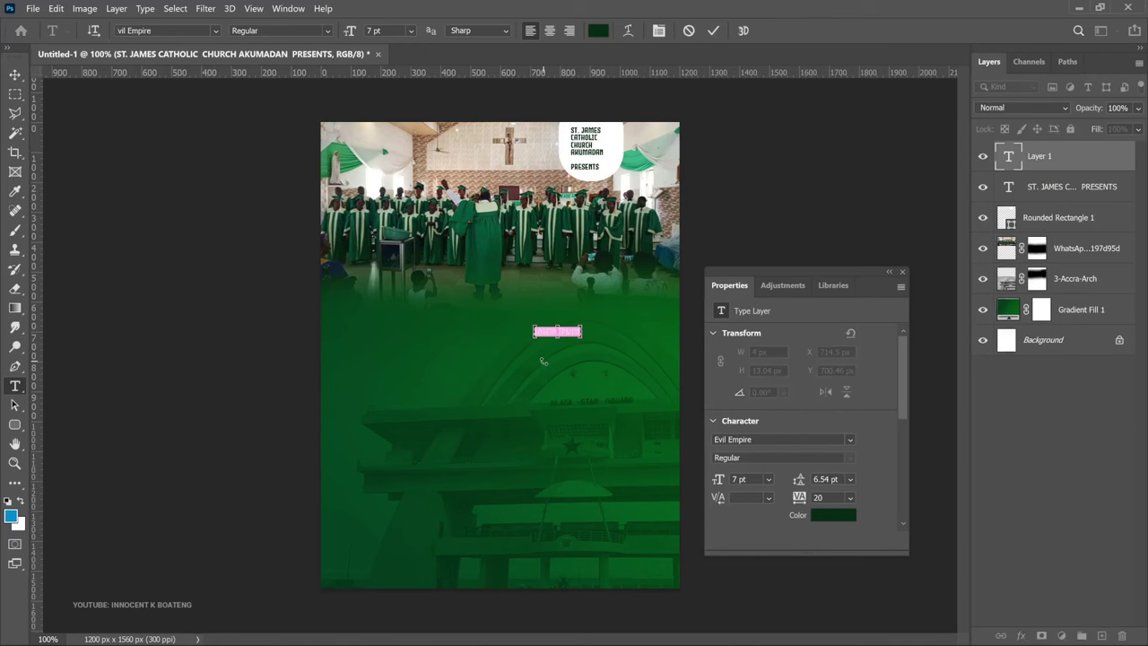
{"action": "type", "text": "PEACE CONCERT"}
{"action": "key", "text": "ctrl+Return"}
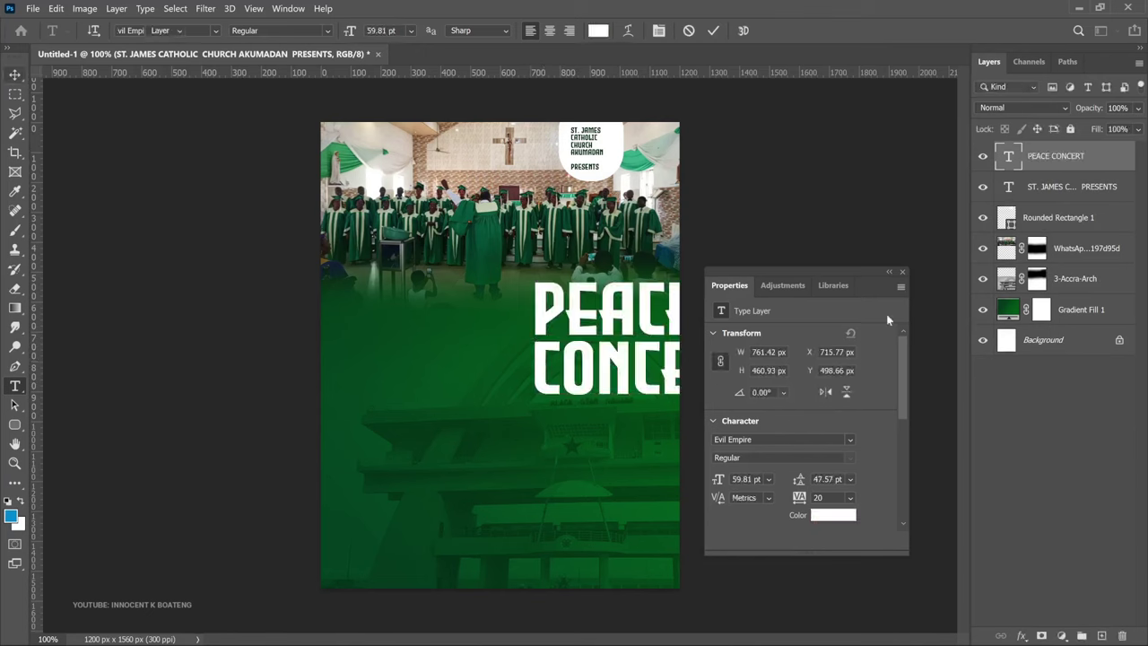
{"action": "key", "text": "v"}
{"action": "left_click", "coordinate": [903, 271]}
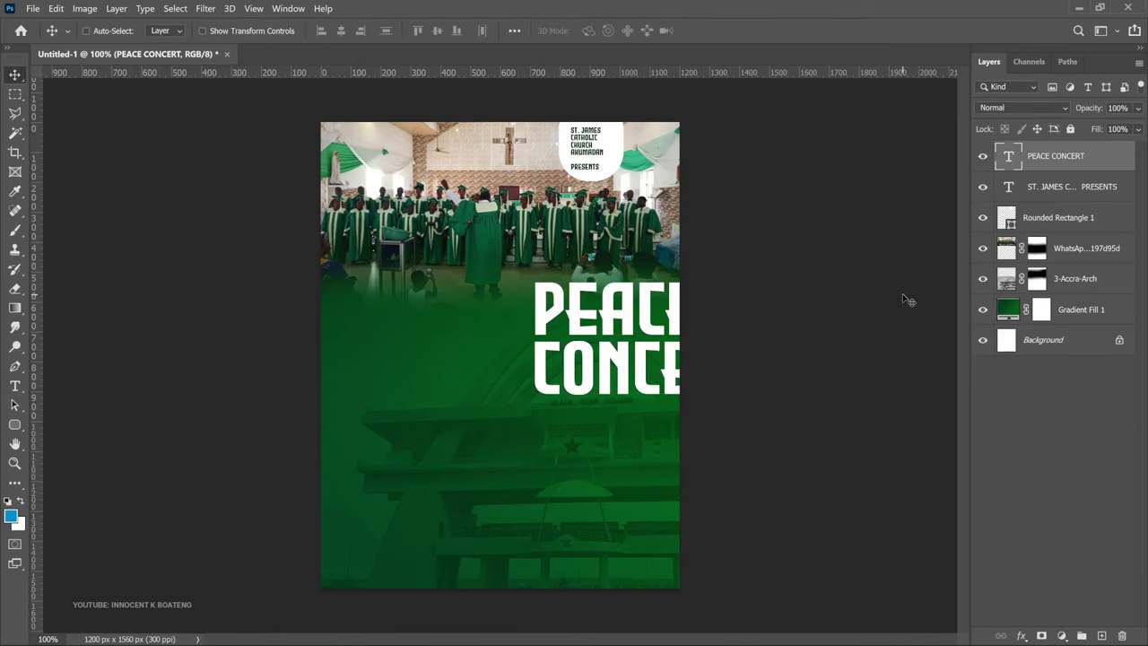
Scale the PEACE CONCERT title to about 72% and move it fully onto the canvas's right half below the choir photo
{"action": "key", "text": "ctrl+t"}
{"action": "left_click_drag", "start_coordinate": [761, 267], "coordinate": [698, 310]}
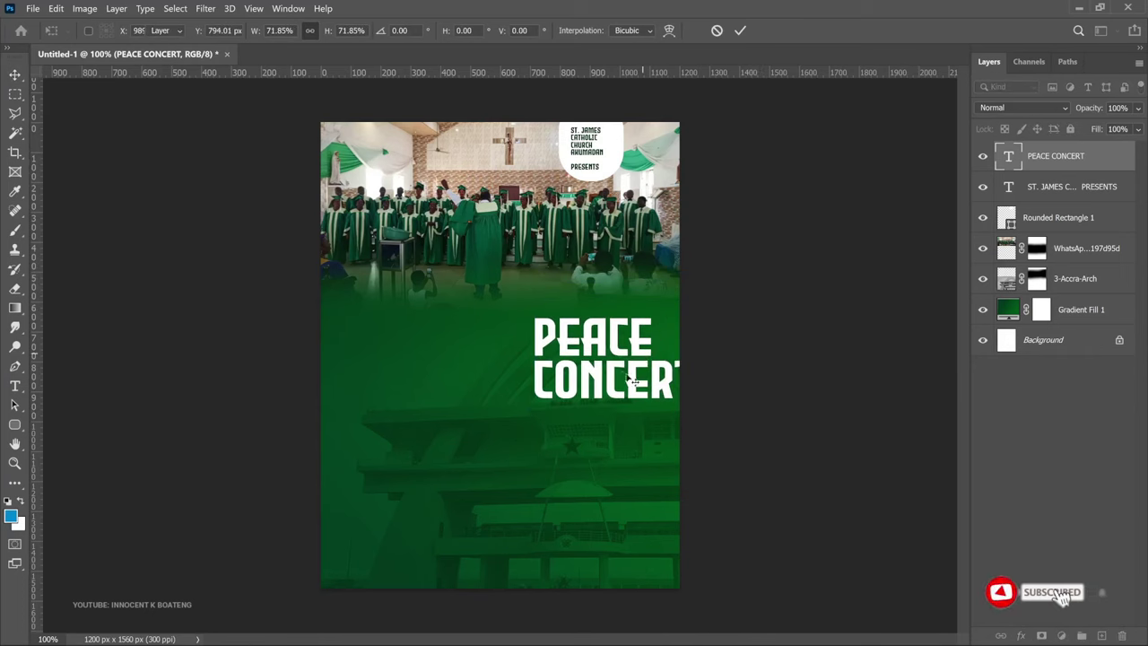
{"action": "left_click_drag", "start_coordinate": [642, 368], "coordinate": [597, 368]}
{"action": "key", "text": "Return"}
{"action": "key", "text": "Left"}
{"action": "key", "text": "Left"}
{"action": "key", "text": "Left"}
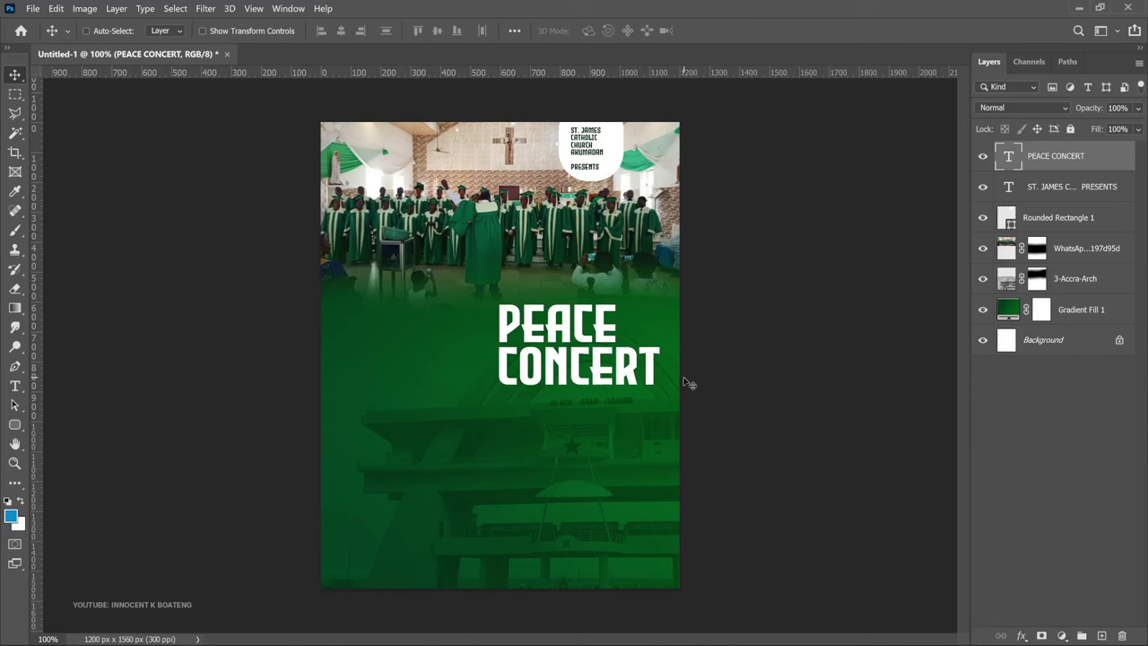
Add a gradient overlay to the PEACE CONCERT title using the cream-to-gold preset with stops #f3dab2 and #c09858
{"action": "right_click", "coordinate": [1047, 156]}
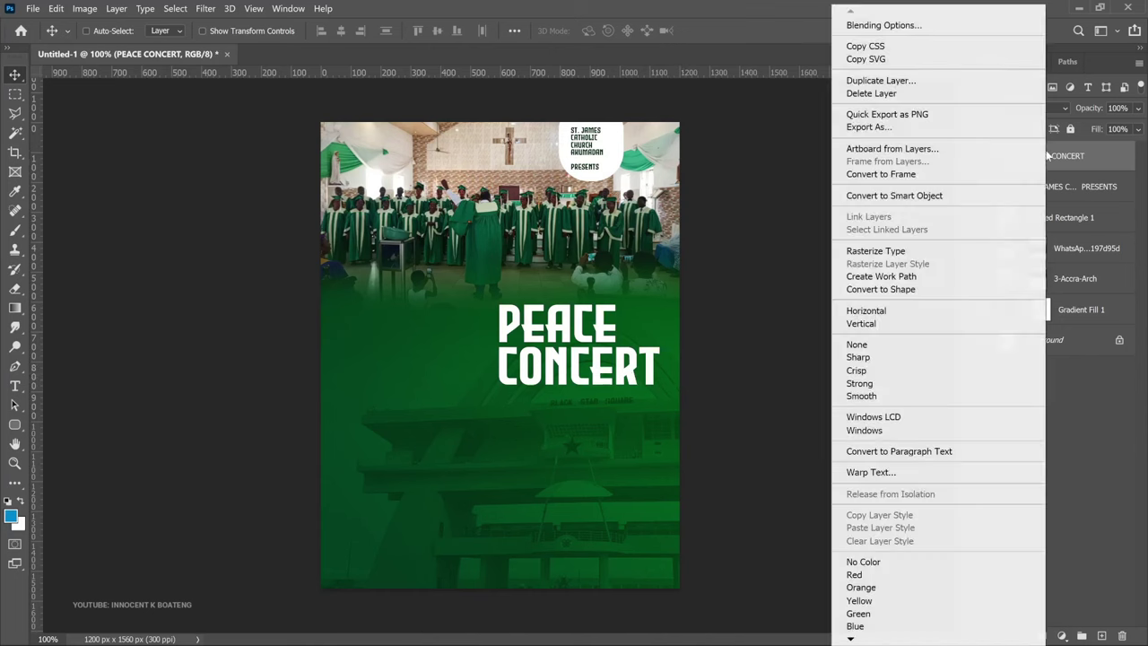
{"action": "left_click", "coordinate": [884, 25]}
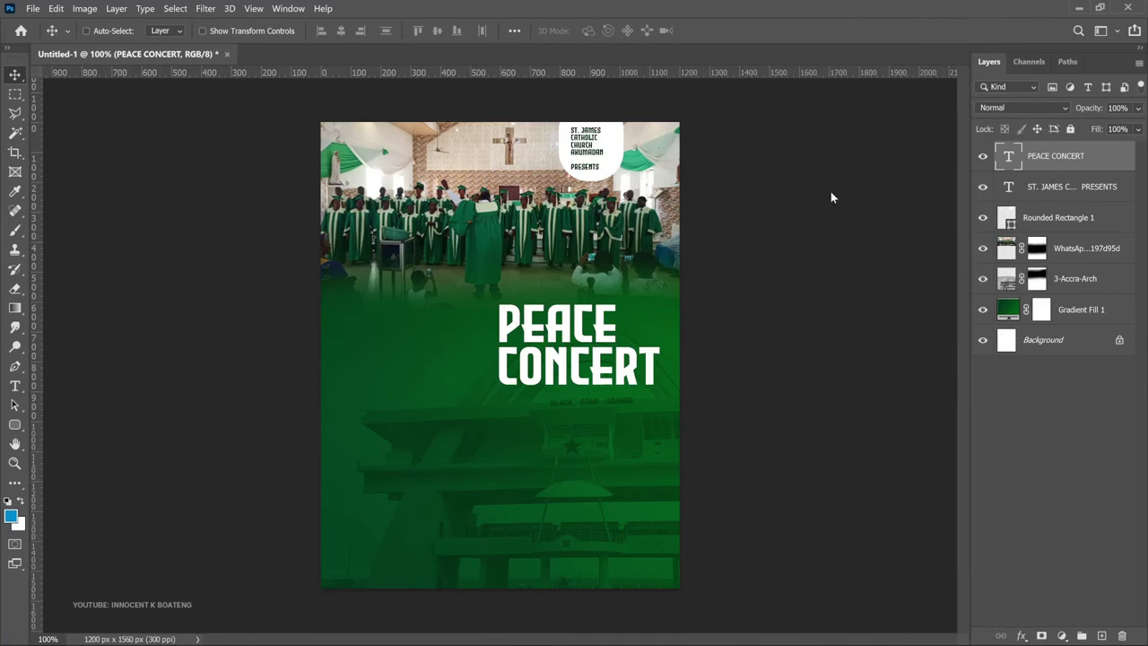
{"action": "left_click", "coordinate": [609, 270]}
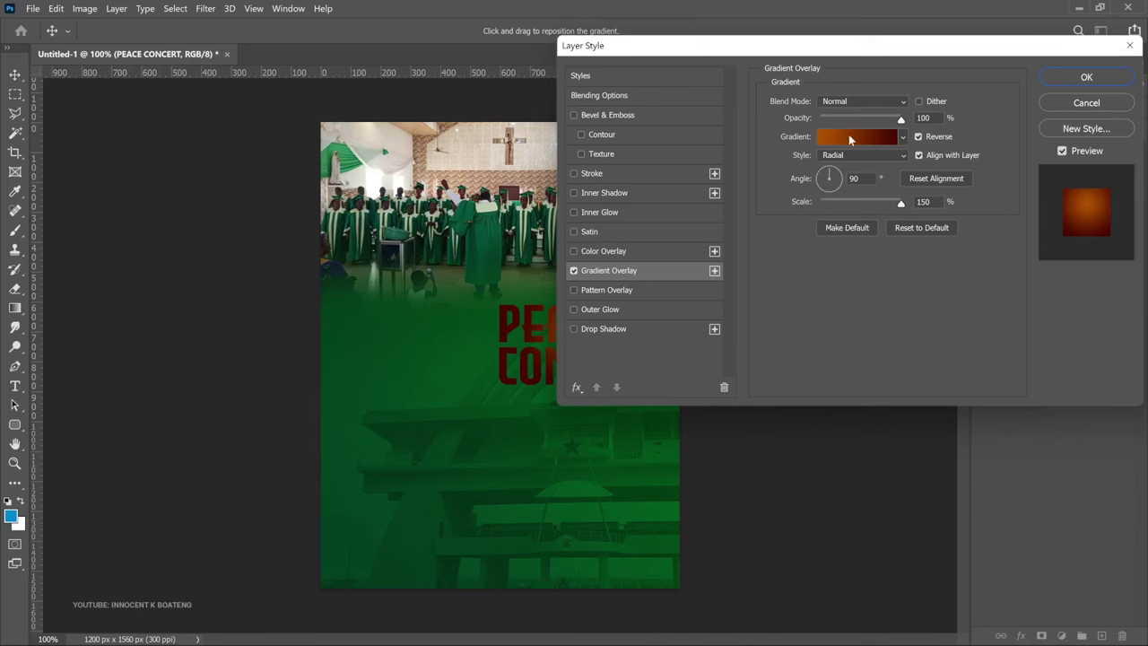
{"action": "left_click", "coordinate": [851, 140]}
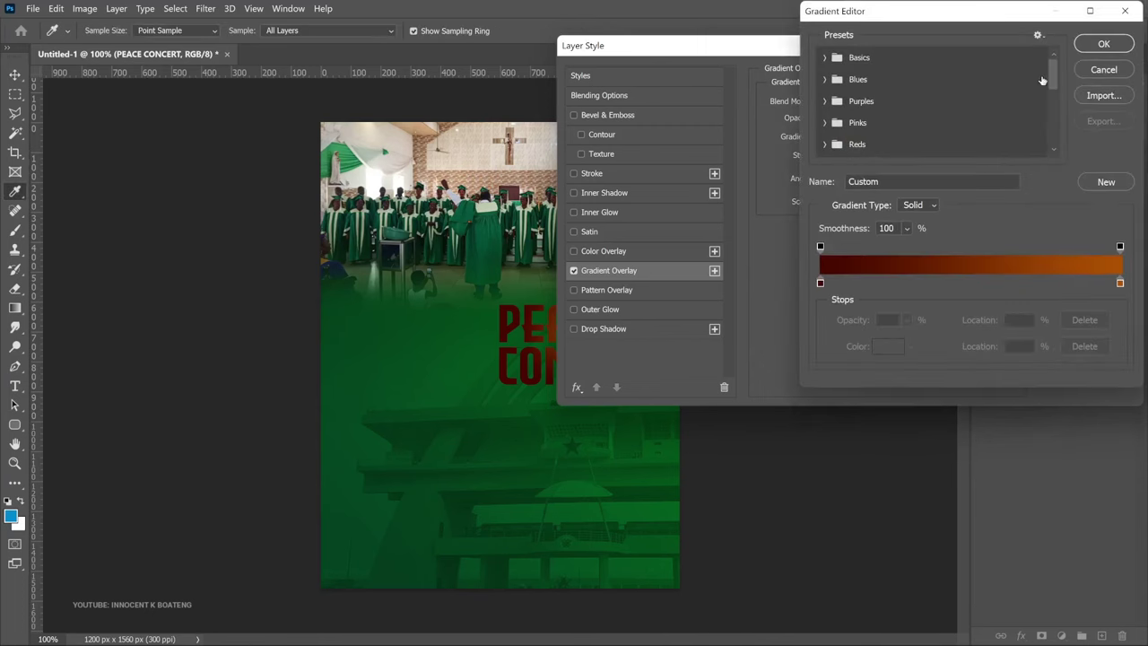
{"action": "left_click_drag", "start_coordinate": [1051, 74], "coordinate": [1058, 136]}
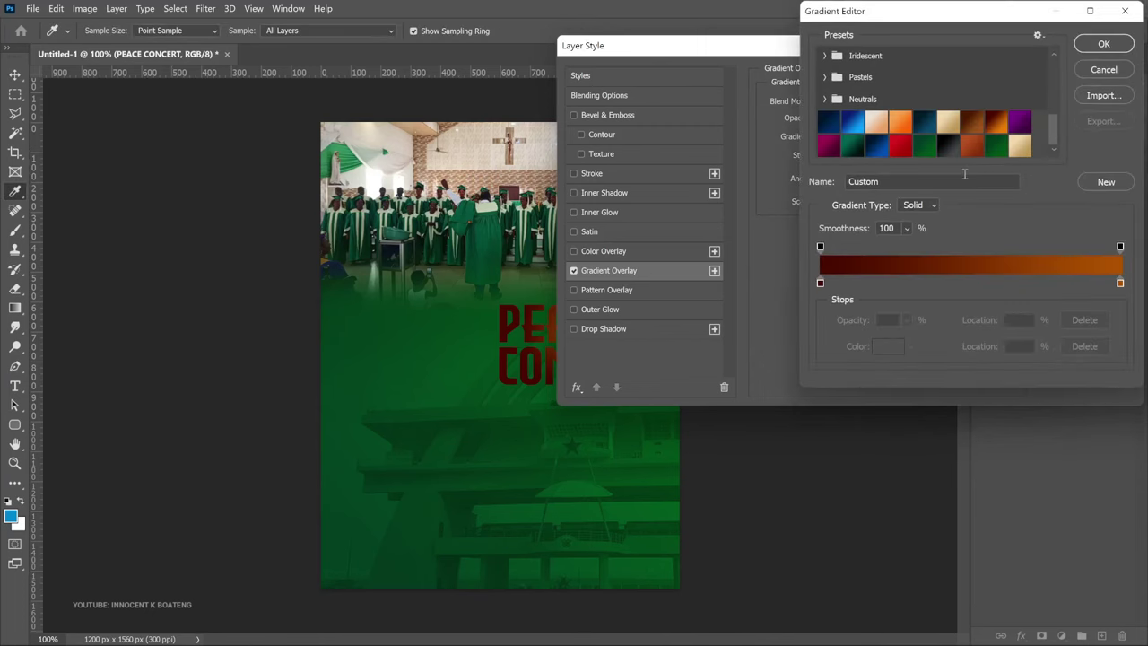
{"action": "left_click", "coordinate": [1018, 152]}
{"action": "double_click", "coordinate": [823, 284]}
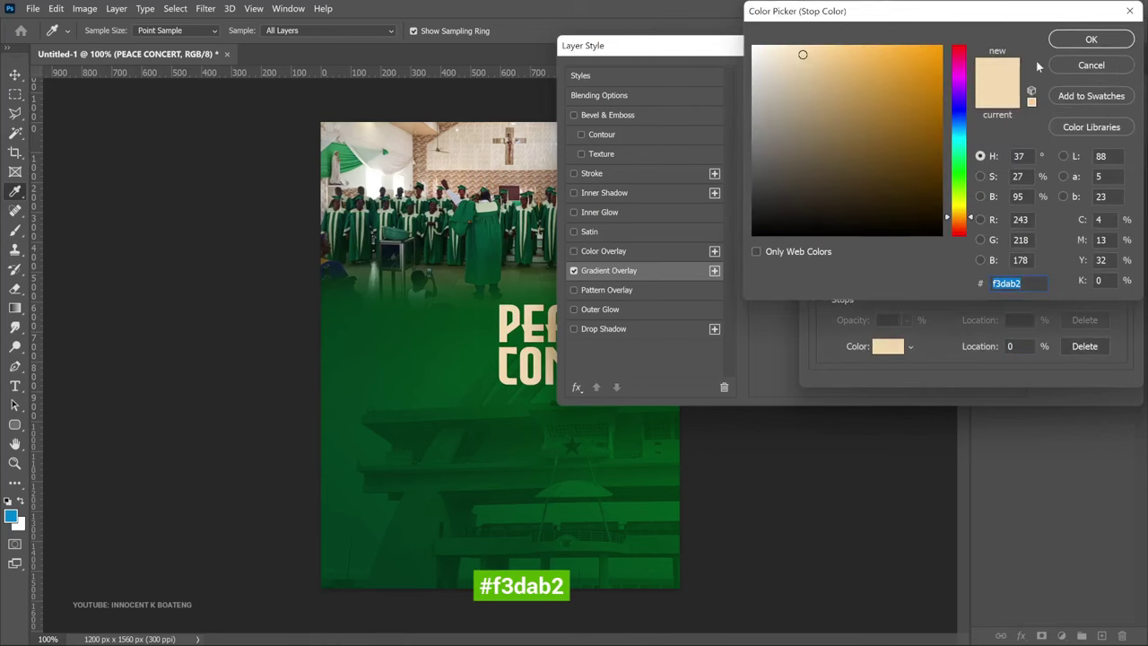
{"action": "left_click", "coordinate": [1090, 40]}
{"action": "double_click", "coordinate": [1125, 292]}
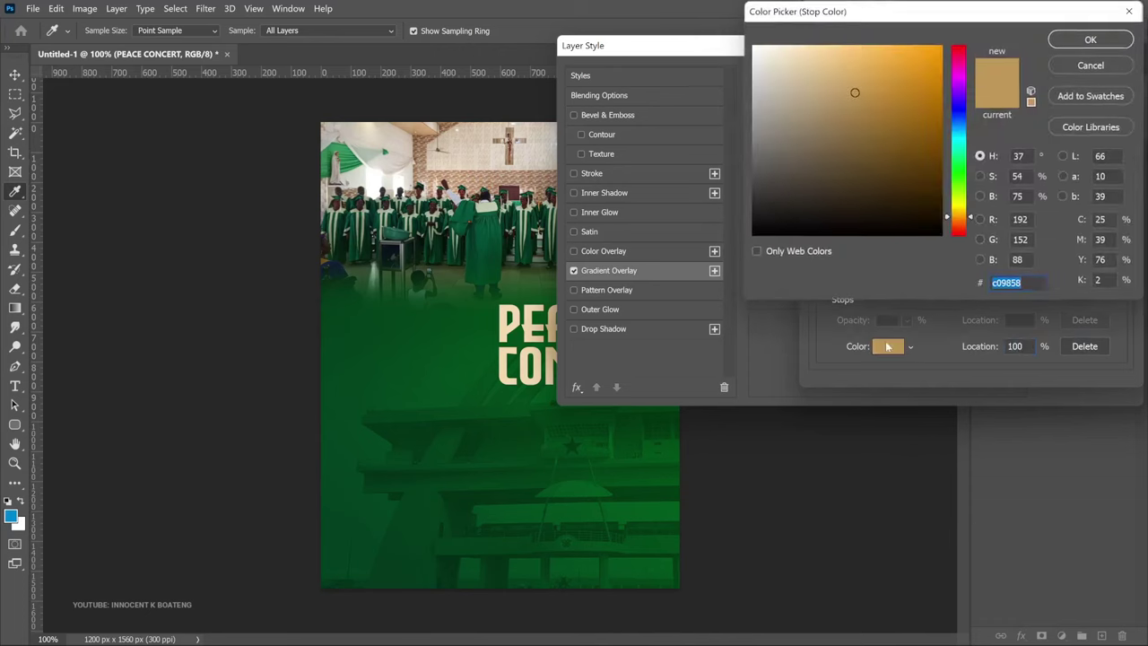
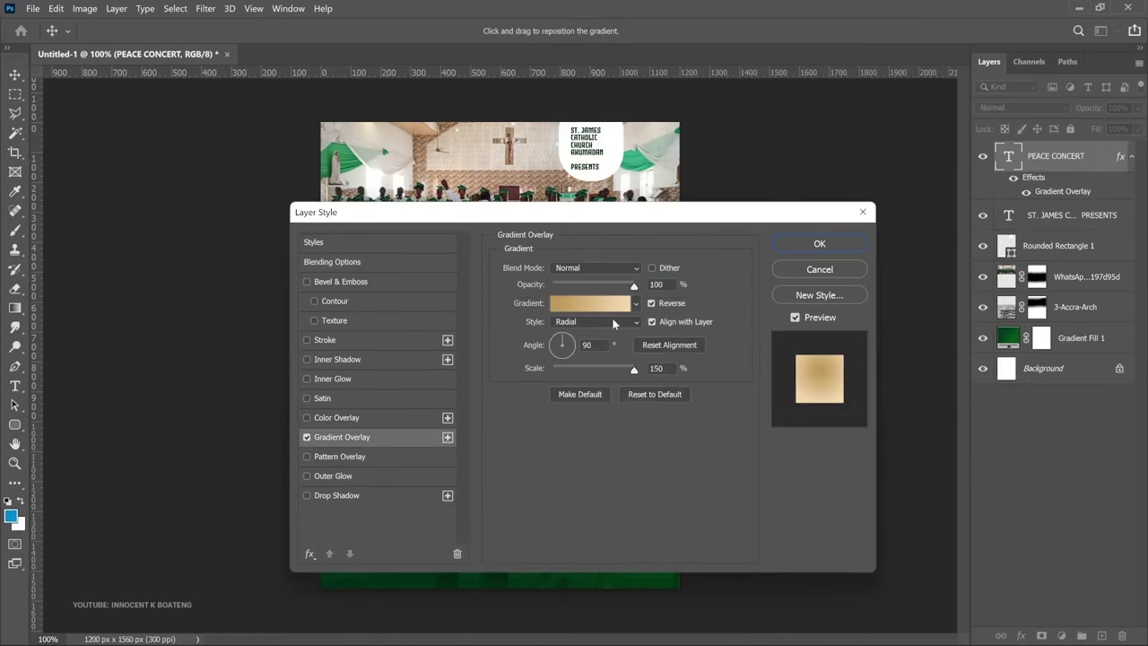
Make the title's gradient overlay Linear with a 0° angle and apply the layer style
{"action": "left_click_drag", "start_coordinate": [600, 219], "coordinate": [519, 380]}
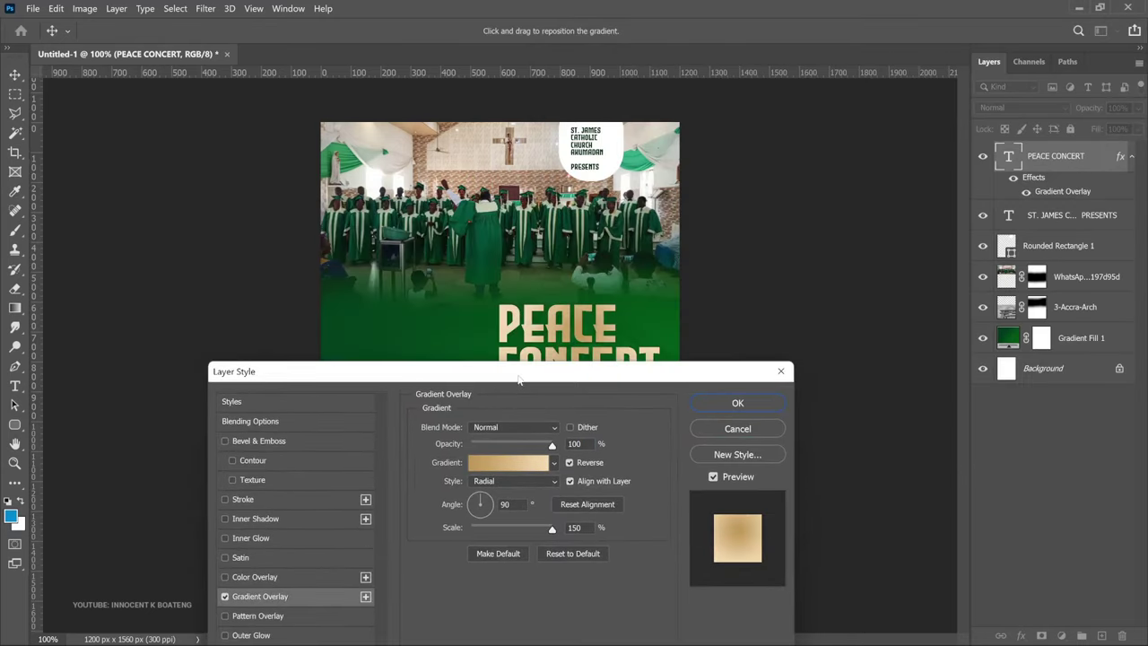
{"action": "left_click", "coordinate": [512, 481]}
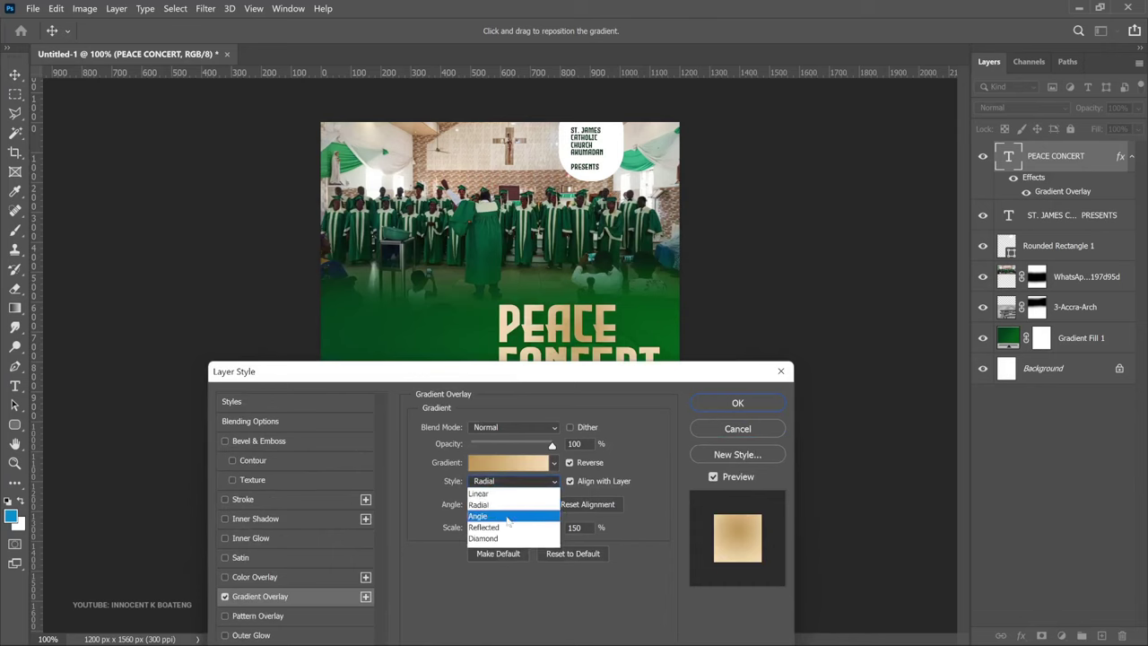
{"action": "left_click", "coordinate": [489, 495]}
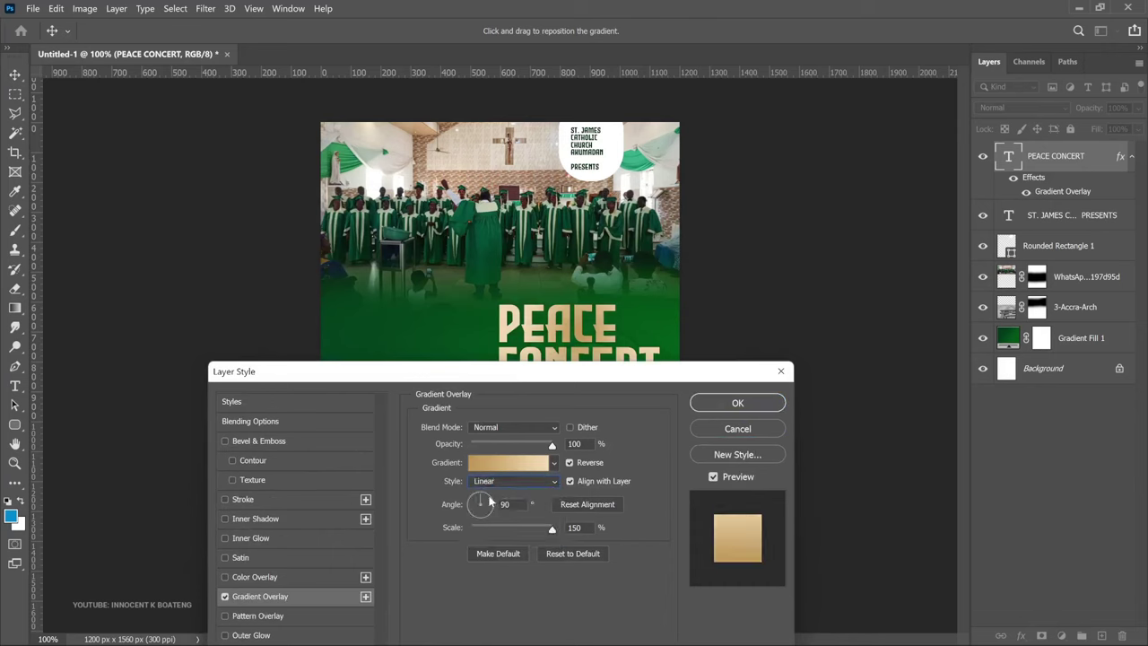
{"action": "left_click_drag", "start_coordinate": [552, 378], "coordinate": [556, 415]}
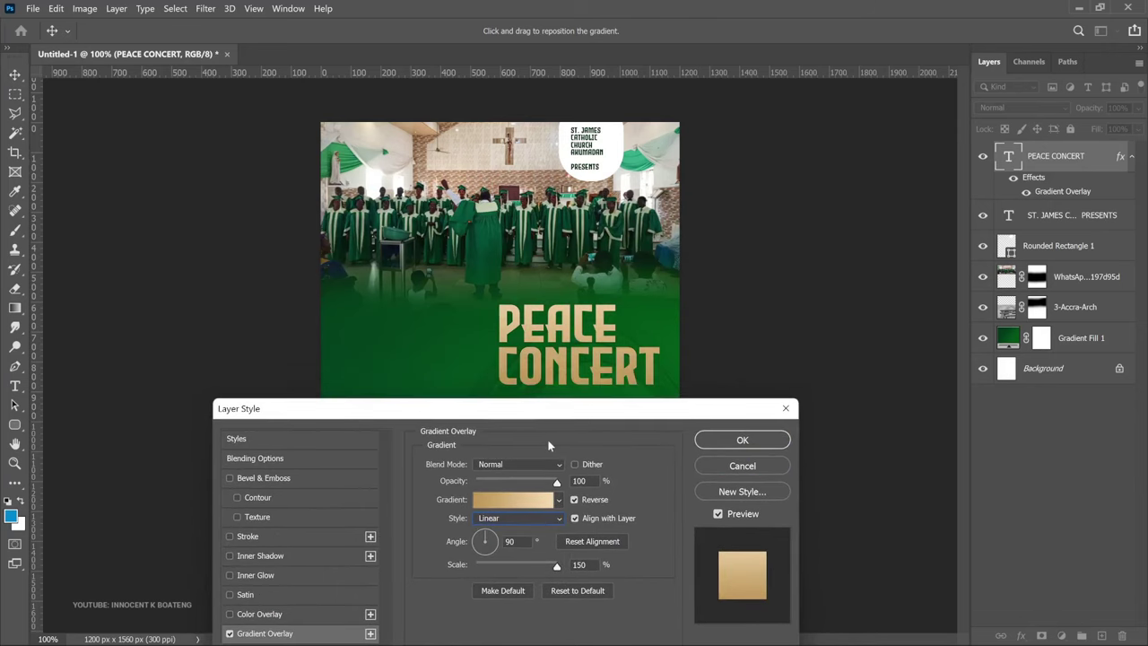
{"action": "left_click_drag", "start_coordinate": [485, 537], "coordinate": [490, 539]}
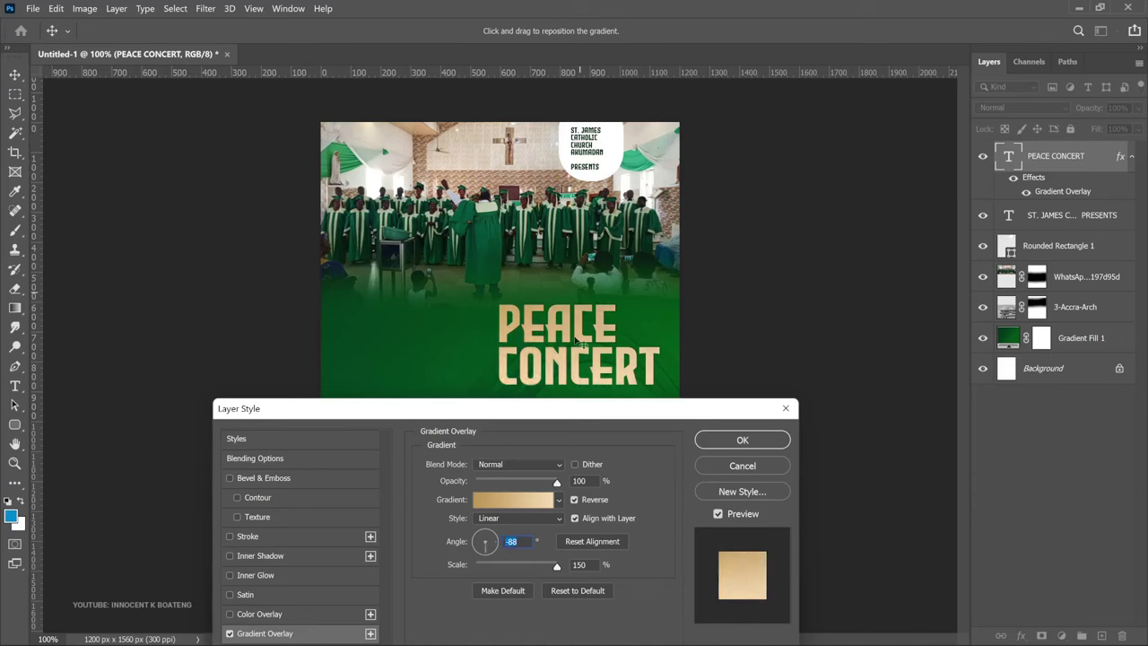
{"action": "left_click", "coordinate": [480, 544]}
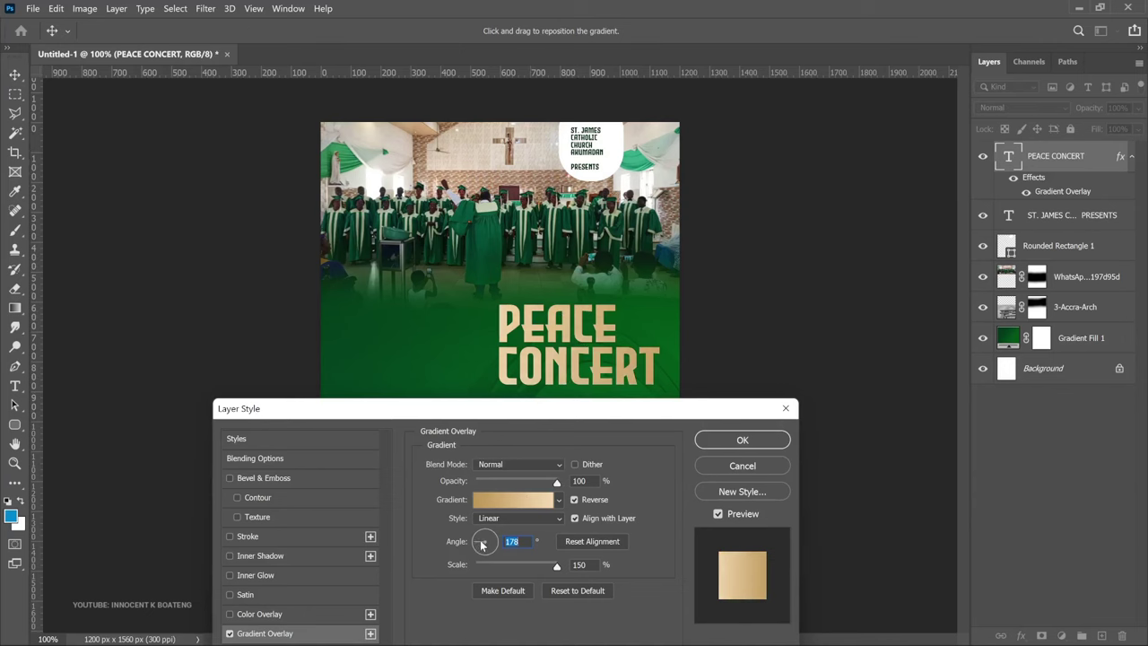
{"action": "left_click_drag", "start_coordinate": [484, 537], "coordinate": [492, 545]}
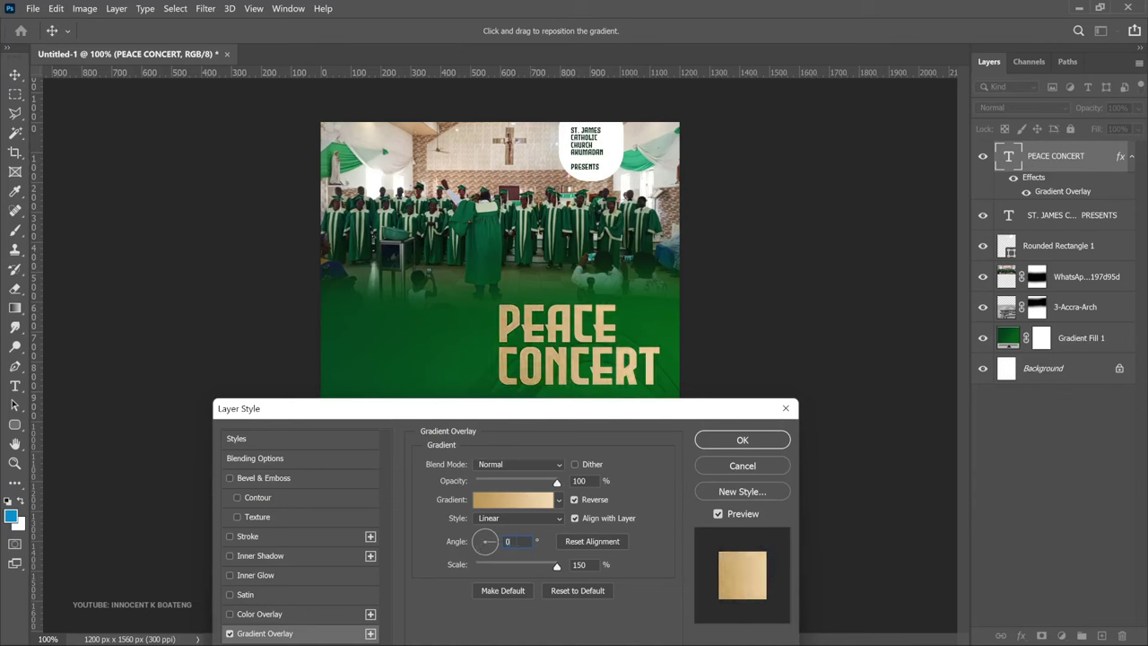
{"action": "left_click", "coordinate": [721, 442]}
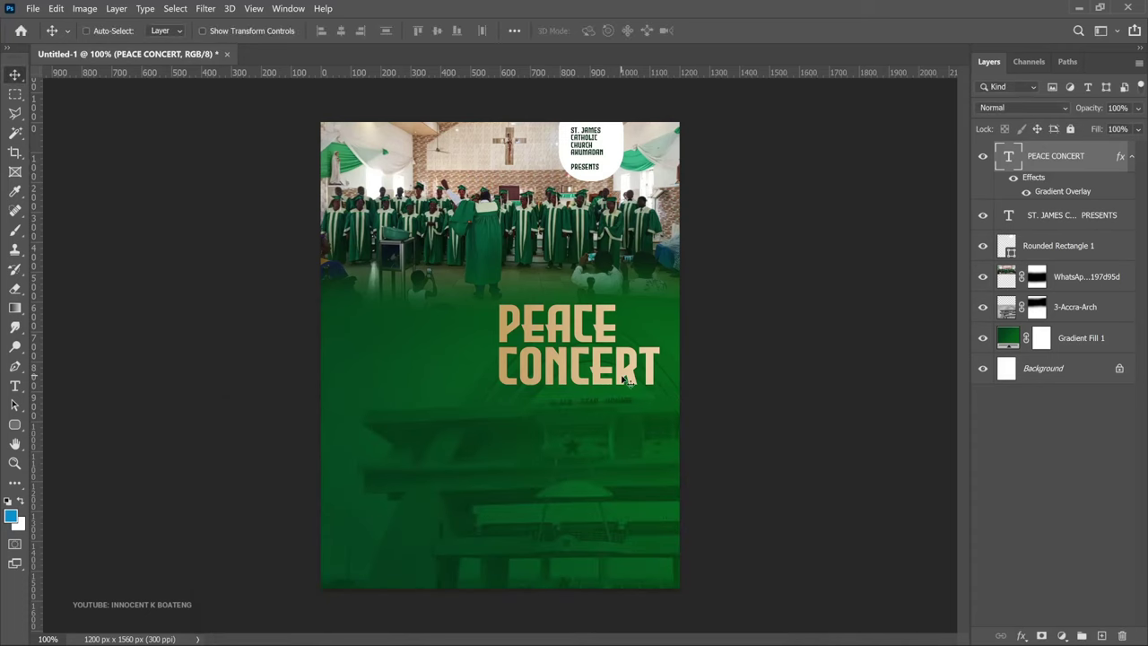
Duplicate the PEACE CONCERT title directly below the original and replace the copy's text with "THEME:"
{"action": "key", "text": "ctrl+j"}
{"action": "left_click_drag", "start_coordinate": [589, 330], "coordinate": [589, 420]}
{"action": "double_click", "coordinate": [589, 417]}
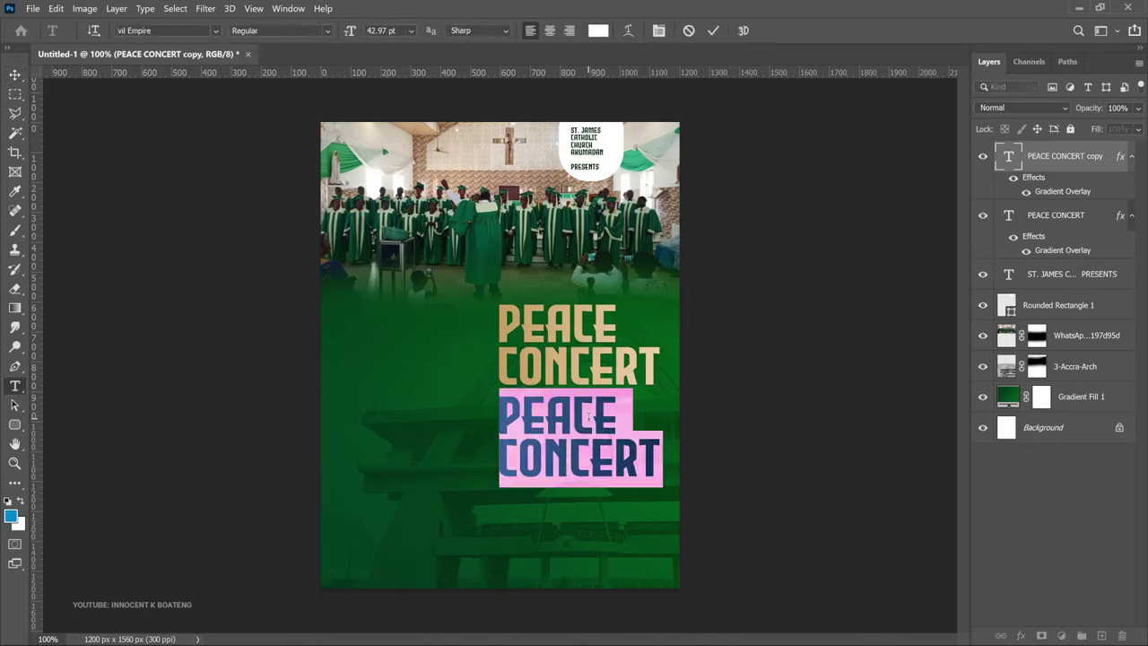
{"action": "type", "text": "THEME:"}
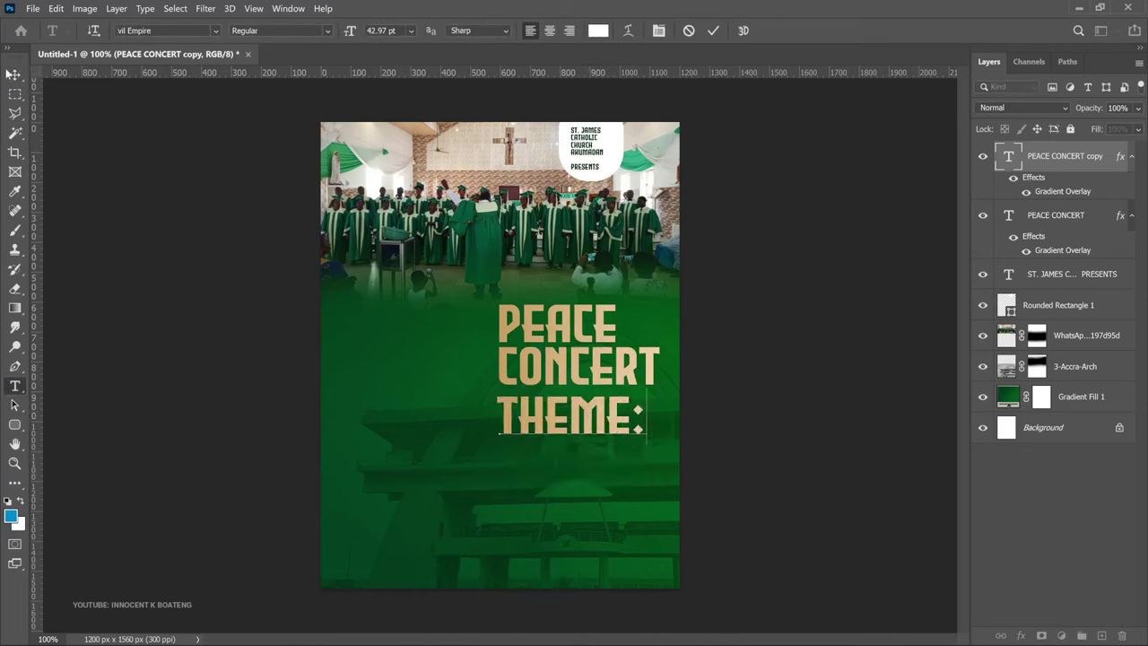
Scale the THEME: text down to 14.94 pt and place it just below the title, slightly past its left edge
{"action": "left_click", "coordinate": [14, 76]}
{"action": "key", "text": "ctrl+t"}
{"action": "left_click_drag", "start_coordinate": [642, 443], "coordinate": [514, 425]}
{"action": "key", "text": "Return"}
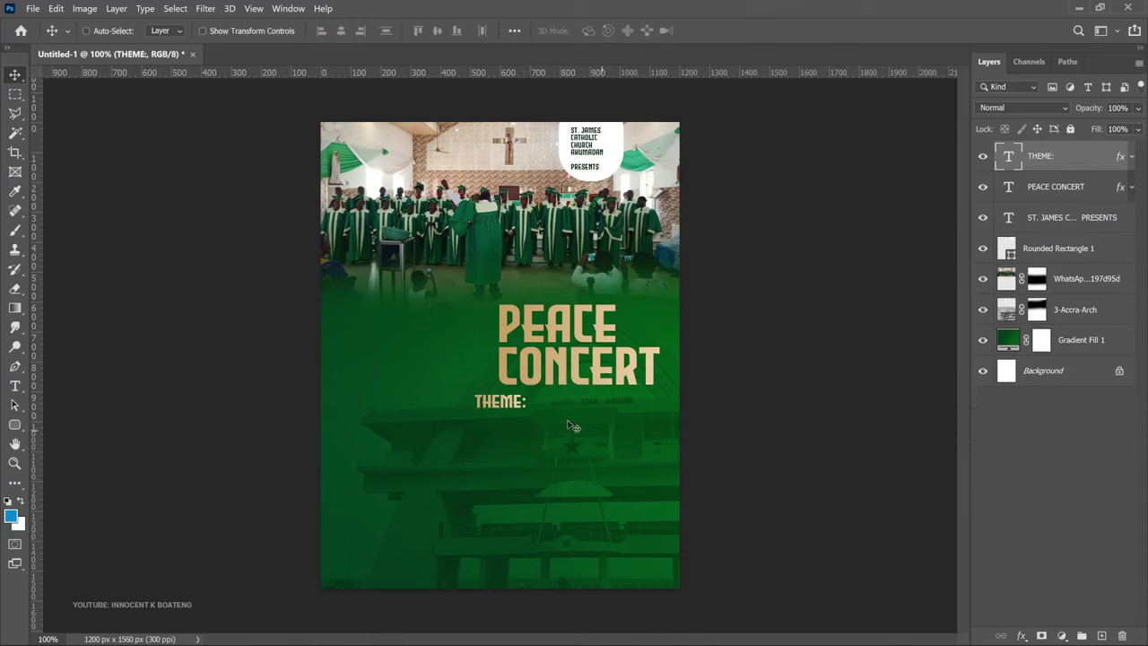
Add two-line white text in Poppins Medium, 8 pt, beside THEME: "LIVE IN PEACE; AND THE GOD OF PEACE AND LOVEWILL WILL BE WITH YOU"
{"action": "key", "text": "t"}
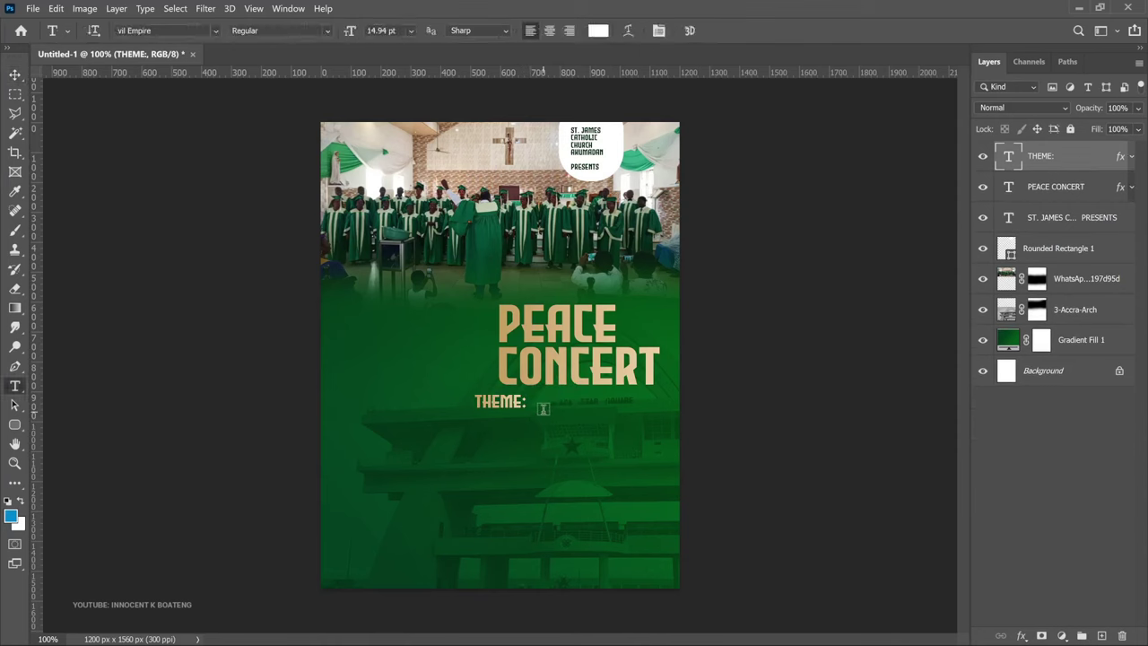
{"action": "left_click", "coordinate": [542, 409]}
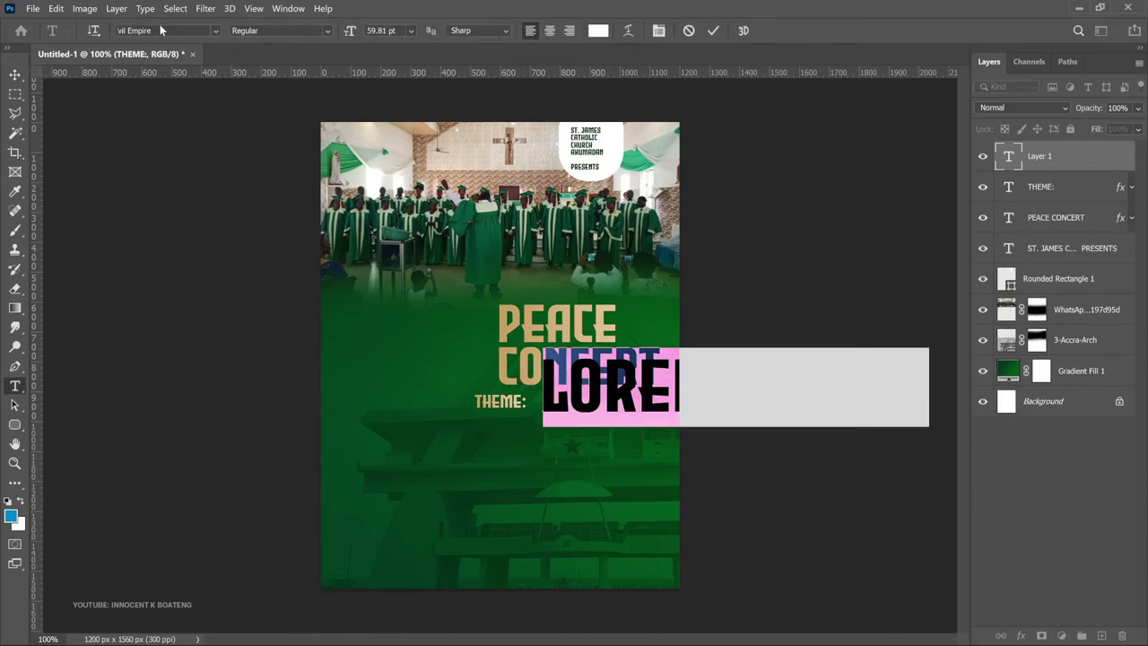
{"action": "left_click", "coordinate": [160, 30]}
{"action": "type", "text": "Poppins"}
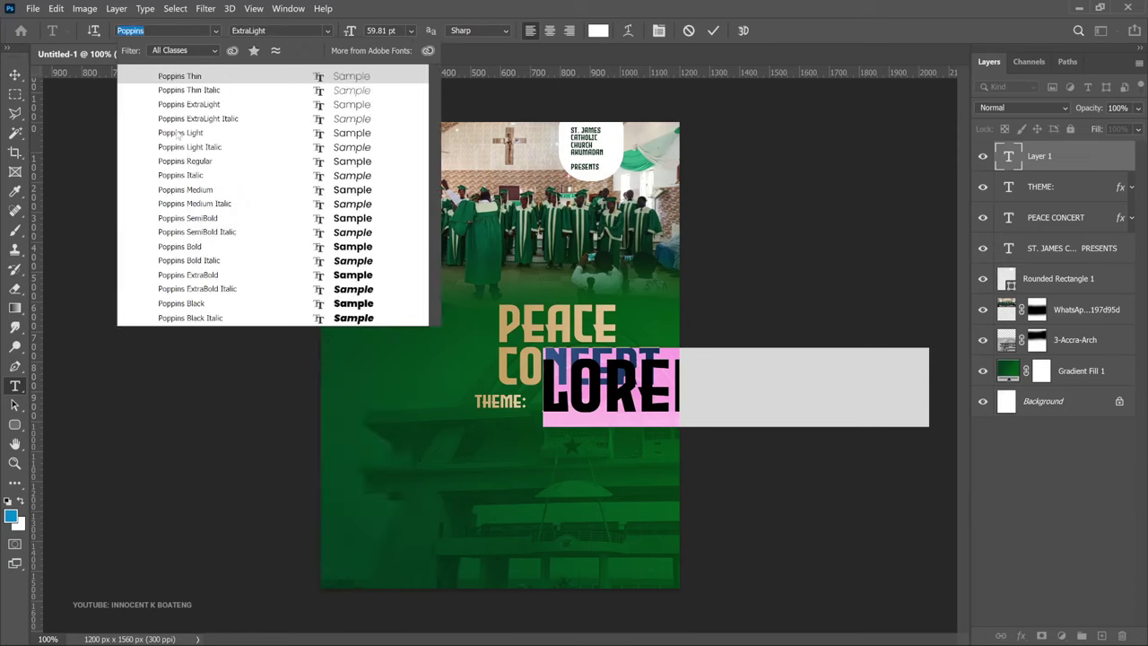
{"action": "left_click", "coordinate": [201, 218]}
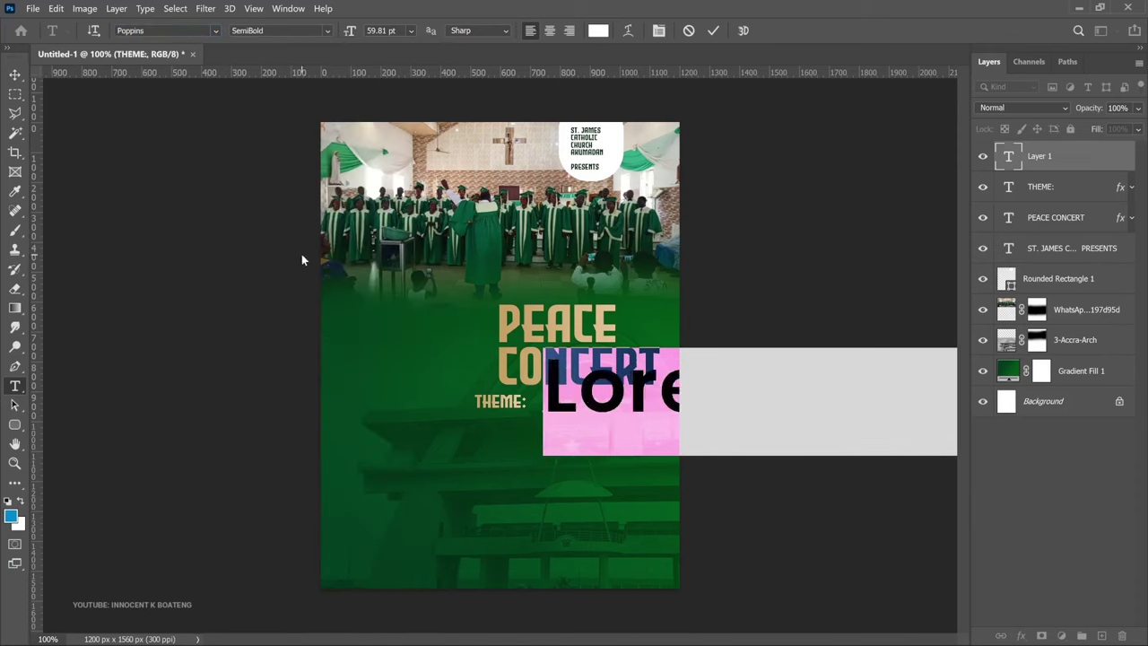
{"action": "type", "text": "LIVE IN PEACE; AND THE GOD O AND LOVEWILL BE WITH YO"}
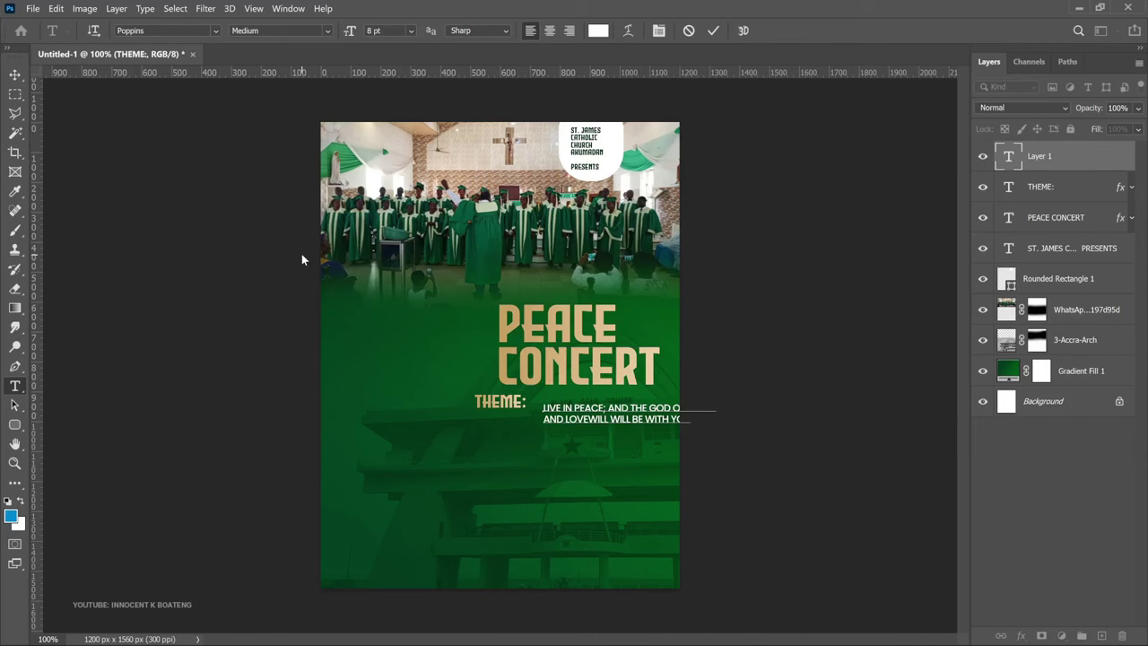
Position the theme verse beside THEME: and scale it to about 5.88 pt so it ends at the title's right edge
{"action": "left_click", "coordinate": [14, 75]}
{"action": "left_click_drag", "start_coordinate": [634, 435], "coordinate": [623, 427]}
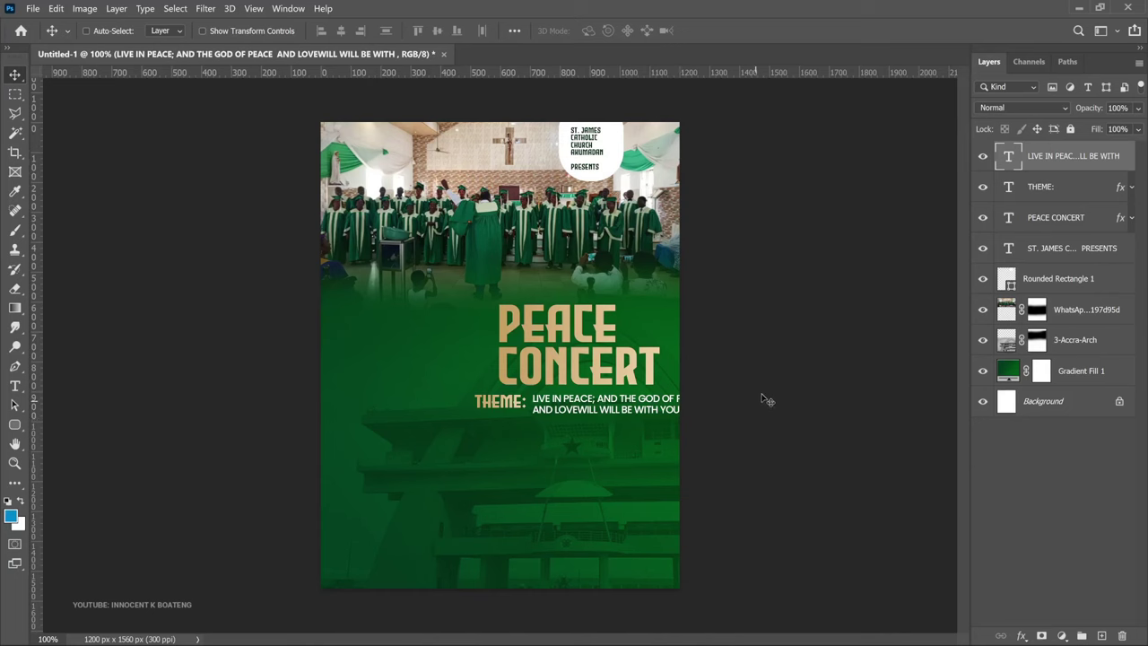
{"action": "key", "text": "ctrl+t"}
{"action": "left_click_drag", "start_coordinate": [707, 393], "coordinate": [661, 399]}
{"action": "key", "text": "Return"}
{"action": "key", "text": "Up"}
{"action": "key", "text": "Up"}
{"action": "key", "text": "Up"}
{"action": "key", "text": "Up"}
{"action": "key", "text": "Up"}
{"action": "key", "text": "Up"}
{"action": "key", "text": "Up"}
{"action": "key", "text": "Up"}
{"action": "key", "text": "Up"}
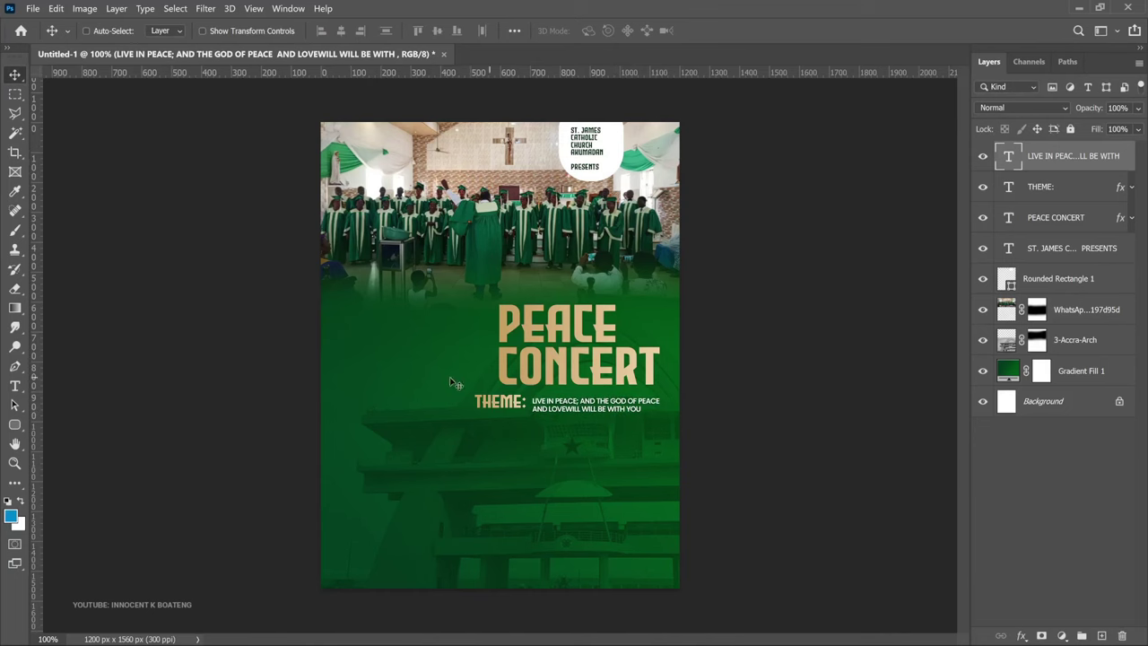
Scale the THEME: label down slightly so it sits close to the two-line verse and matches its height
{"action": "left_click", "coordinate": [514, 397], "text": "ctrl+space"}
{"action": "right_click", "coordinate": [527, 418]}
{"action": "left_click", "coordinate": [536, 416]}
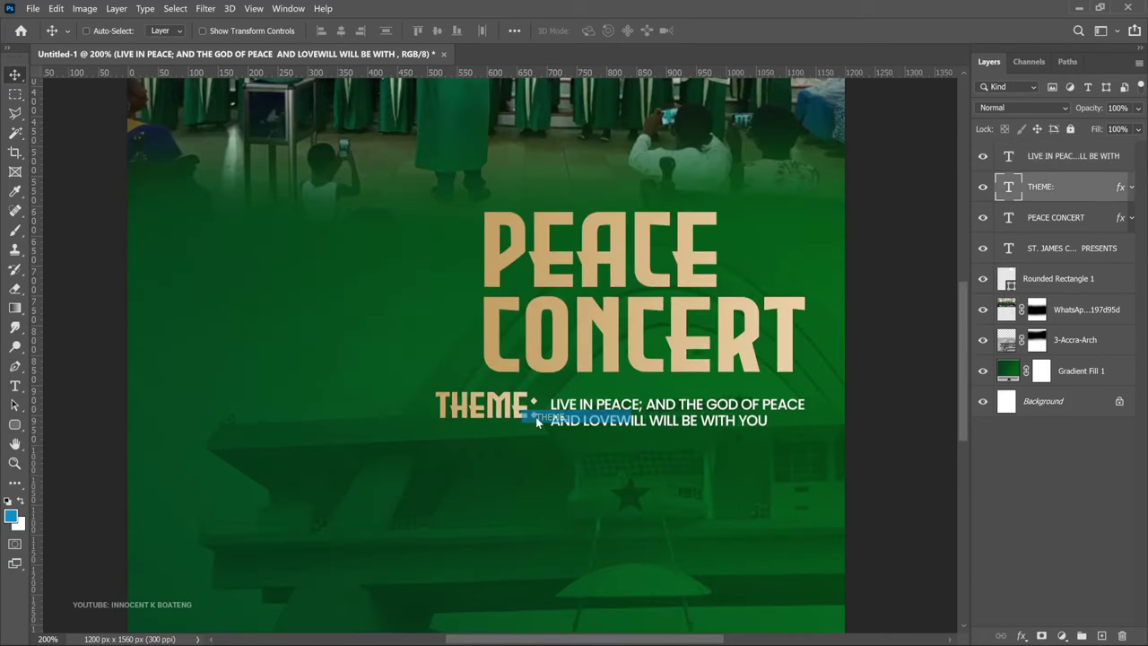
{"action": "key", "text": "ctrl+t"}
{"action": "left_click_drag", "start_coordinate": [434, 384], "coordinate": [481, 409]}
{"action": "key", "text": "Return"}
{"action": "key", "text": "ctrl+1"}
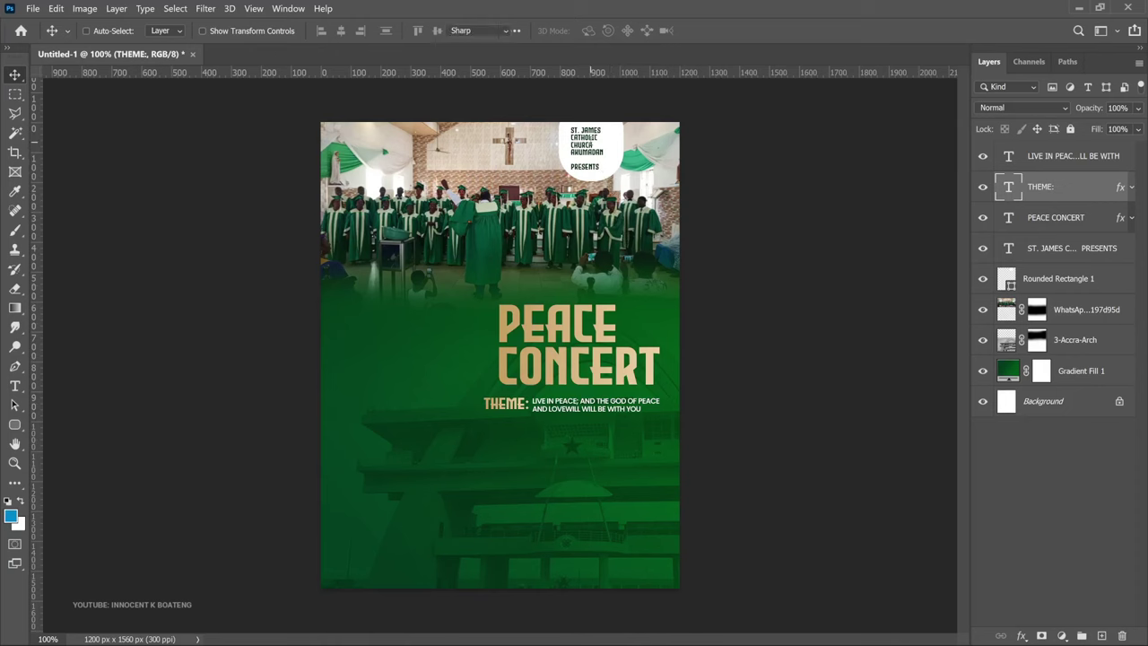
Change the font of the church text in the white rounded shape to Poppins SemiBold
{"action": "key", "text": "t"}
{"action": "left_click", "coordinate": [589, 144]}
{"action": "key", "text": "ctrl+a"}
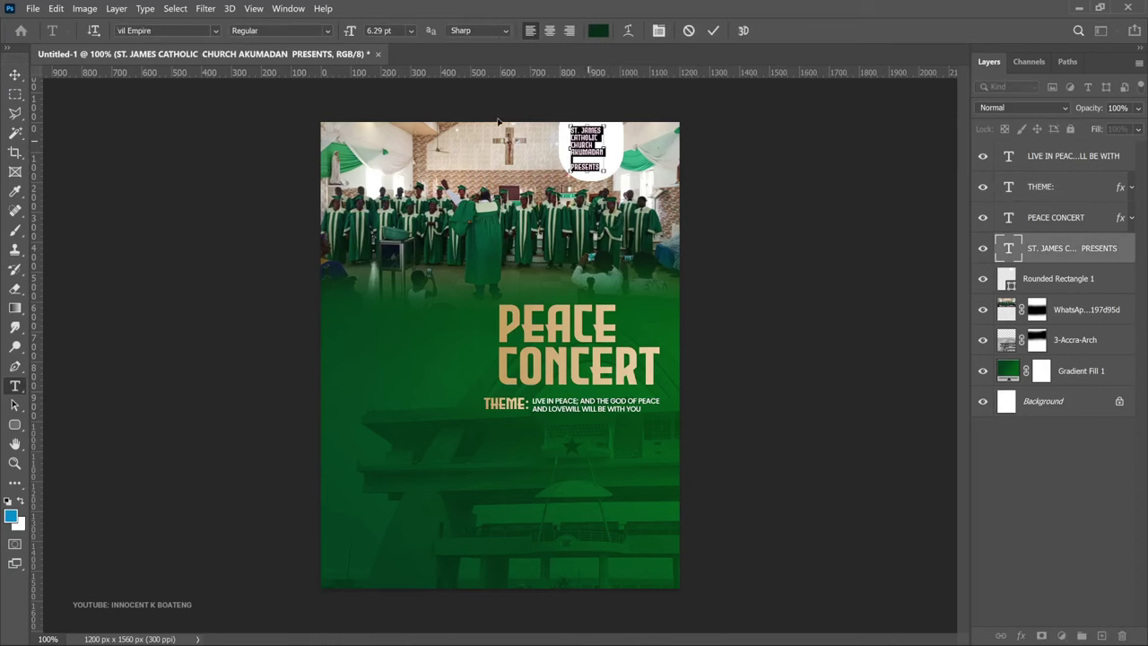
{"action": "left_click", "coordinate": [167, 29]}
{"action": "type", "text": "poppi"}
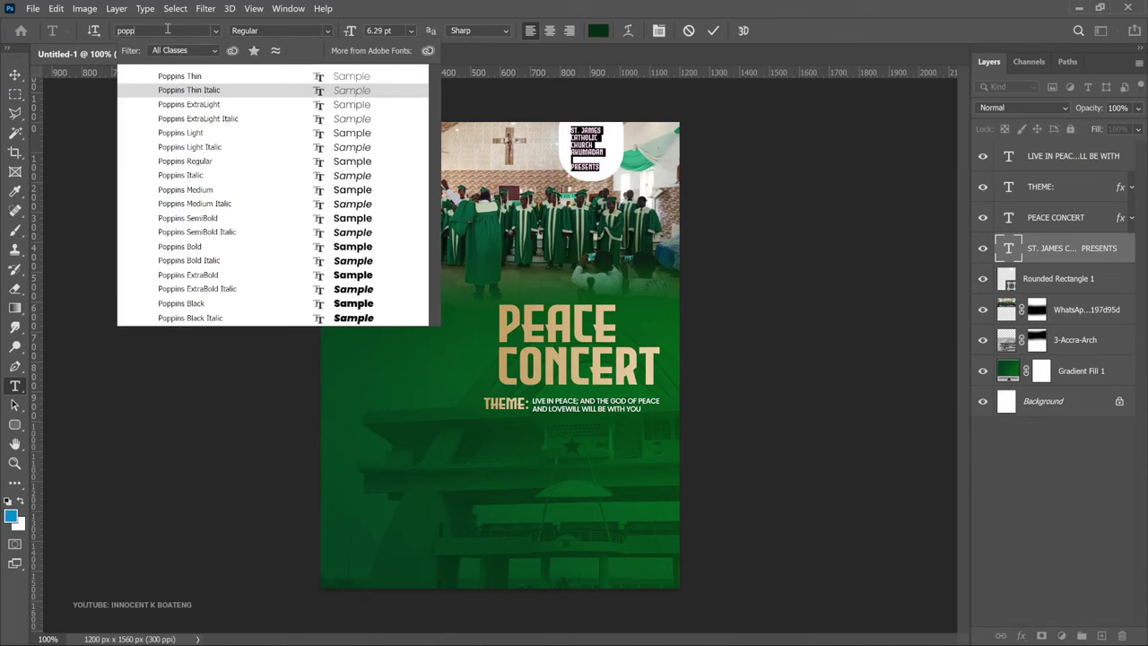
{"action": "left_click", "coordinate": [202, 222]}
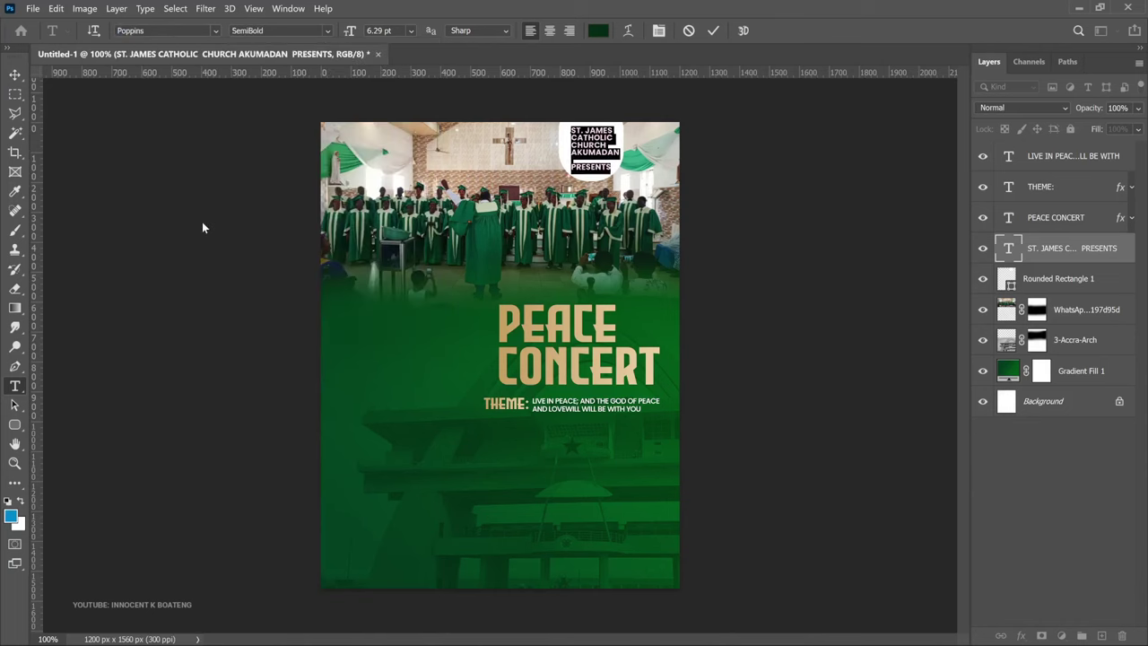
{"action": "key", "text": "v"}
Duplicate the theme verse below itself and replace the copy's text with the copied two-column choir list
{"action": "right_click", "coordinate": [586, 412]}
{"action": "left_click", "coordinate": [628, 417]}
{"action": "left_click_drag", "start_coordinate": [623, 418], "coordinate": [559, 443]}
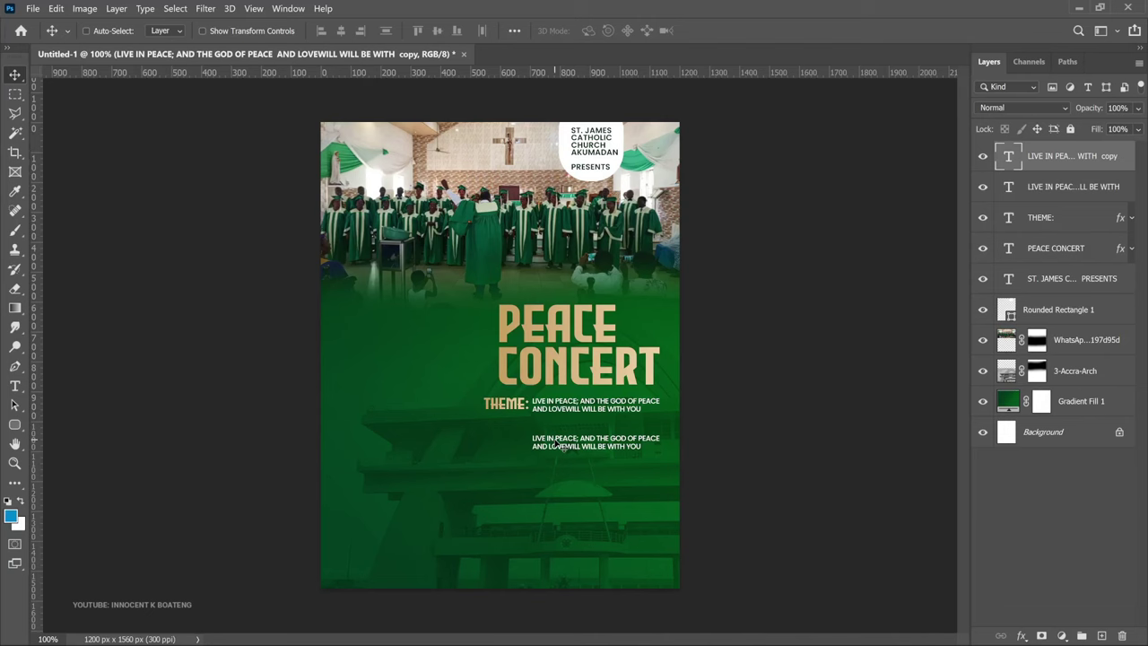
{"action": "double_click", "coordinate": [558, 443]}
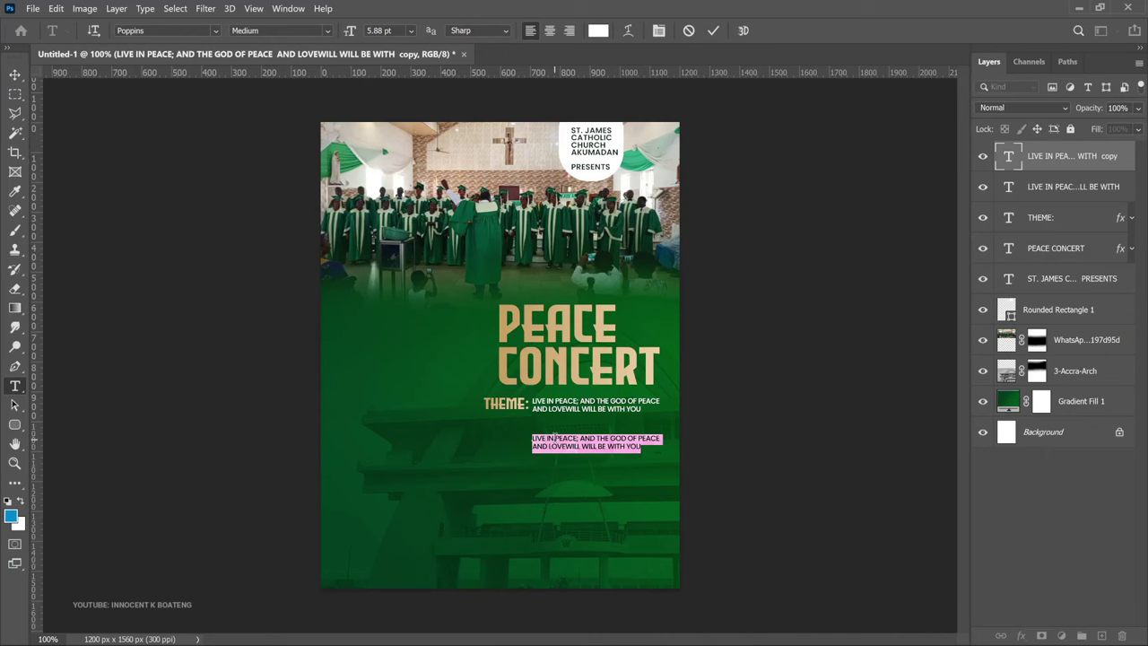
{"action": "key", "text": "ctrl+v"}
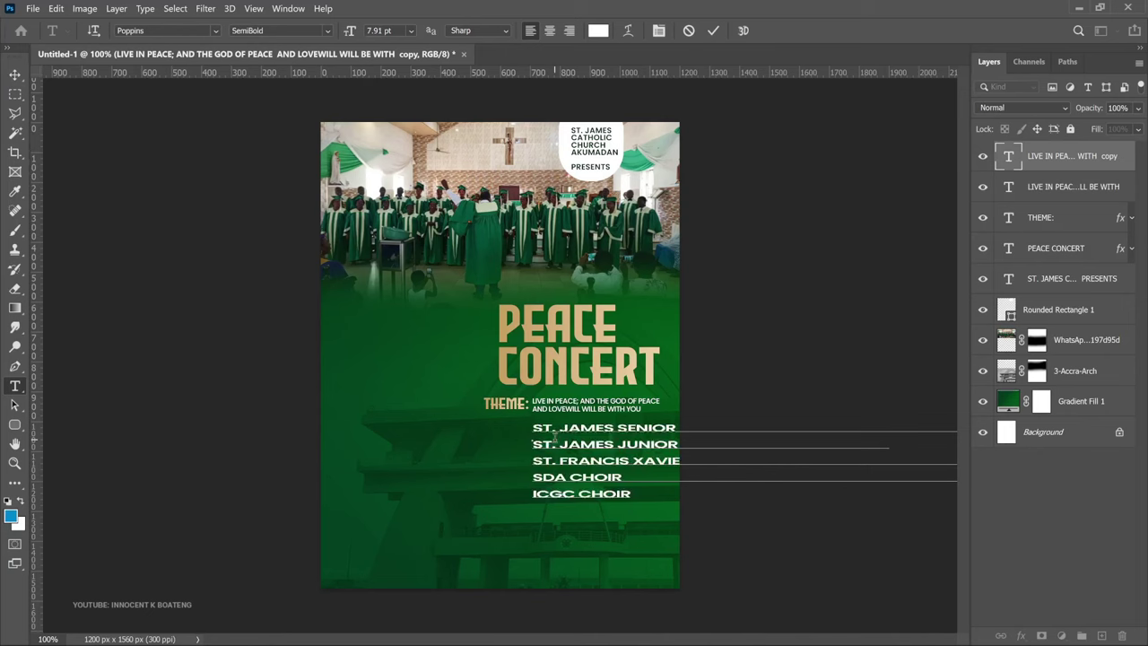
{"action": "key", "text": "ctrl+a"}
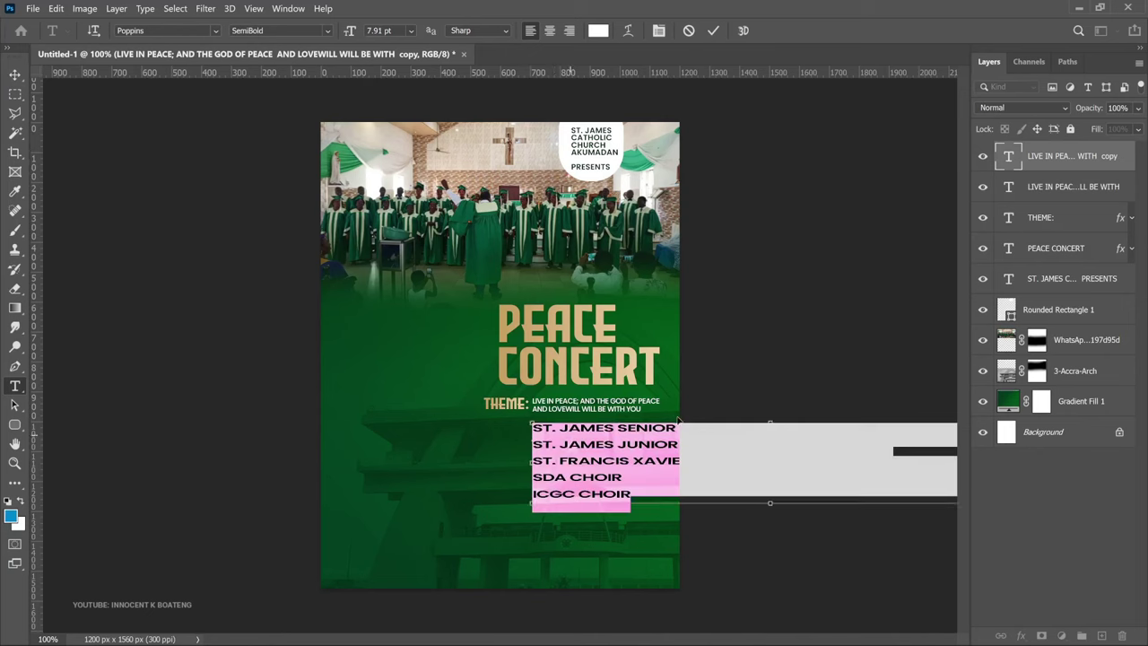
Scale the choir list to about 39.4% width and 64.9% height and place it beneath the theme verse
{"action": "left_click", "coordinate": [13, 75]}
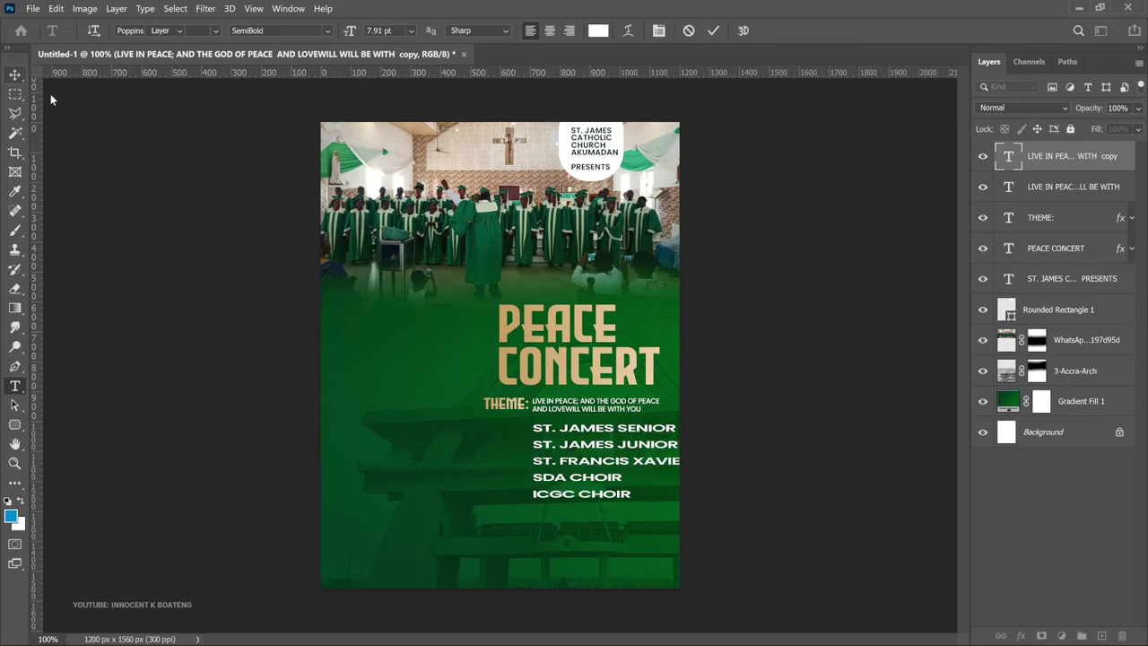
{"action": "left_click_drag", "start_coordinate": [718, 500], "coordinate": [644, 499]}
{"action": "left_click_drag", "start_coordinate": [565, 501], "coordinate": [569, 504]}
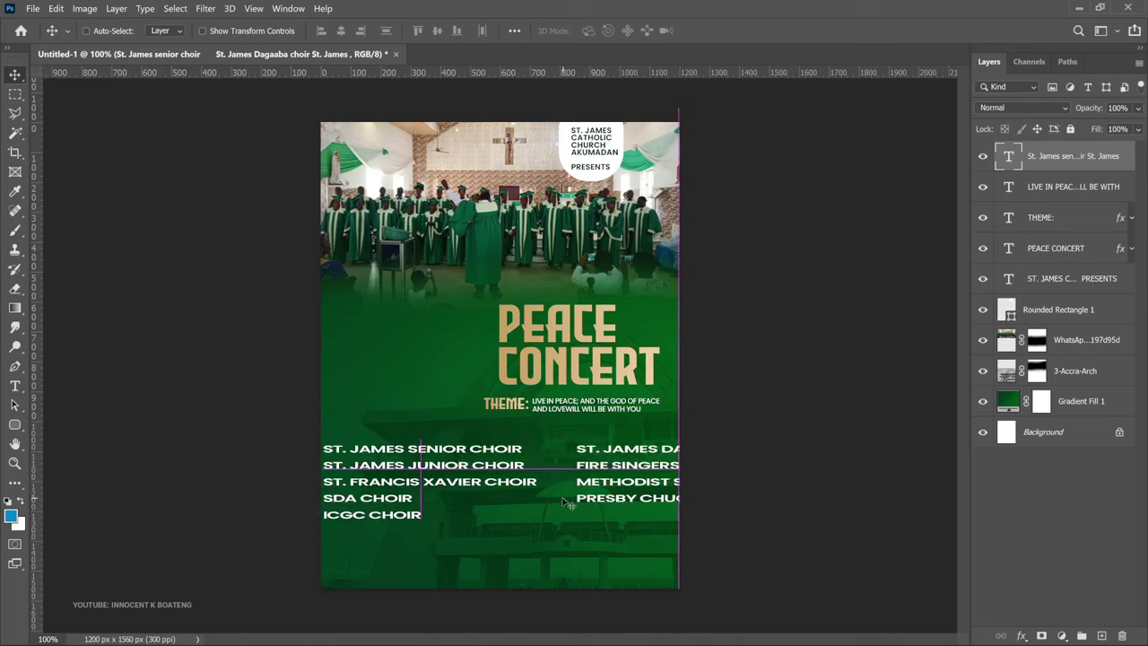
{"action": "key", "text": "ctrl+t"}
{"action": "left_click_drag", "start_coordinate": [794, 437], "coordinate": [571, 493]}
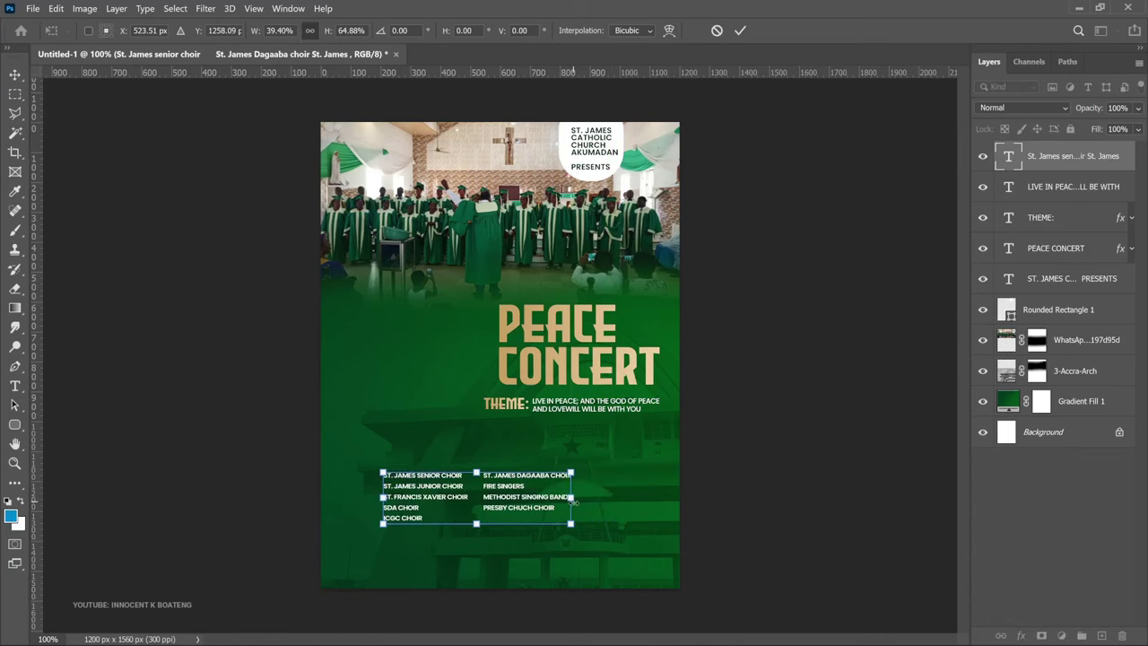
{"action": "key", "text": "Return"}
{"action": "left_click_drag", "start_coordinate": [527, 500], "coordinate": [615, 448]}
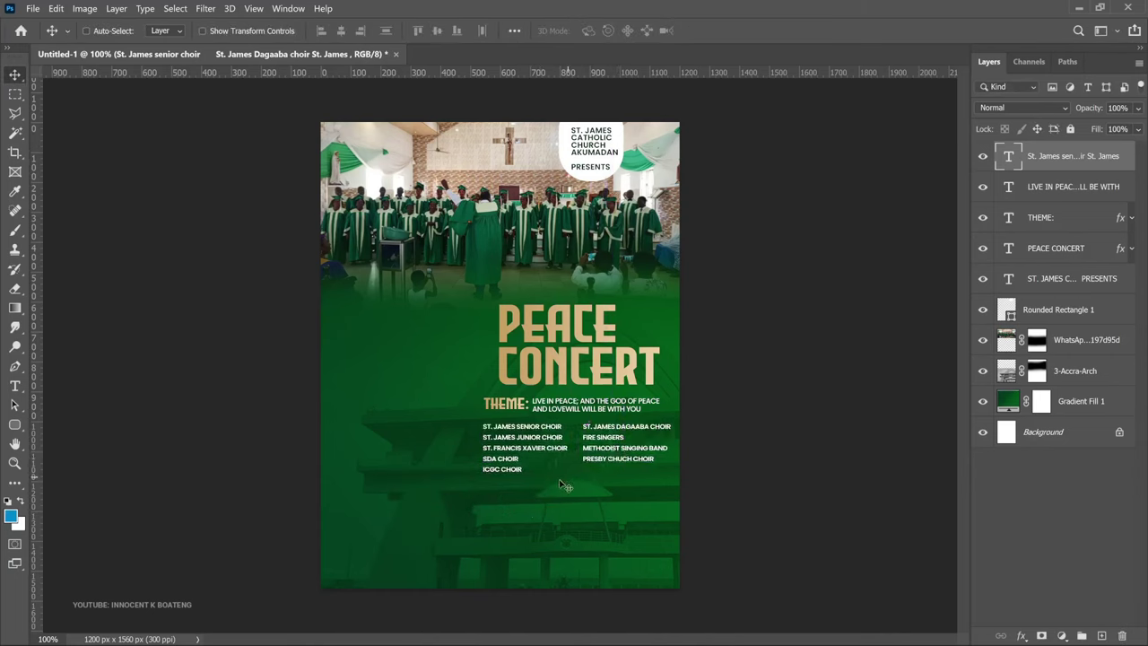
Scale the choir list down further to about 94.5% and nudge it slightly lower beneath the theme verse
{"action": "key", "text": "ctrl+t"}
{"action": "left_click_drag", "start_coordinate": [482, 476], "coordinate": [492, 472]}
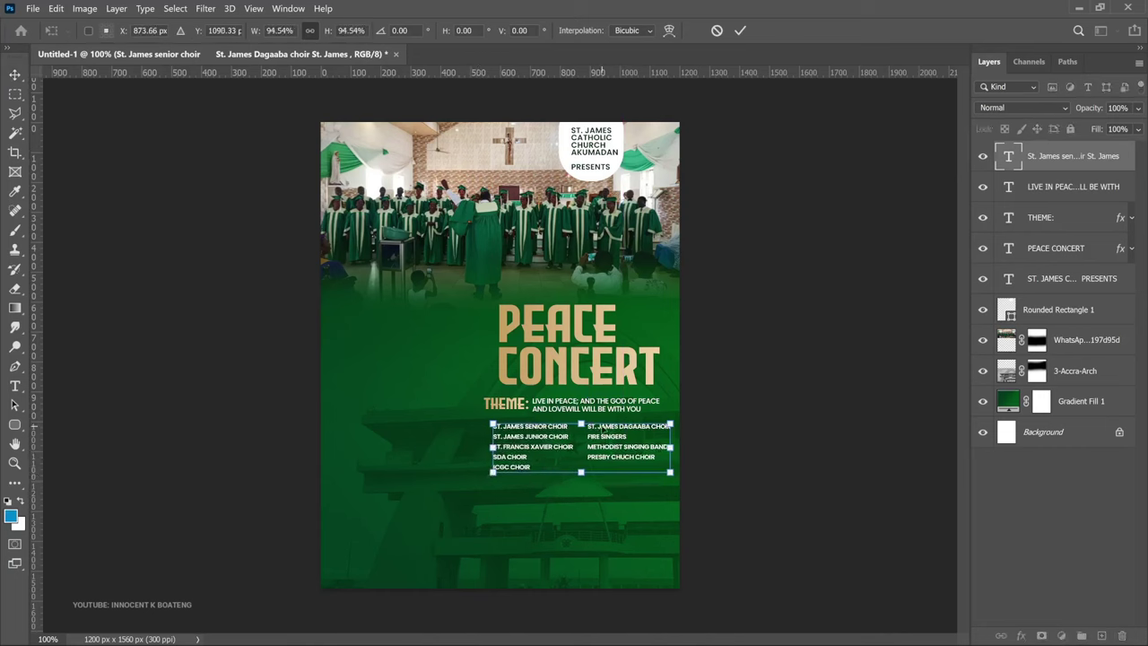
{"action": "key", "text": "Return"}
{"action": "key", "text": "Down"}
{"action": "key", "text": "Down"}
{"action": "key", "text": "Down"}
{"action": "key", "text": "Down"}
{"action": "key", "text": "Down"}
{"action": "key", "text": "Down"}
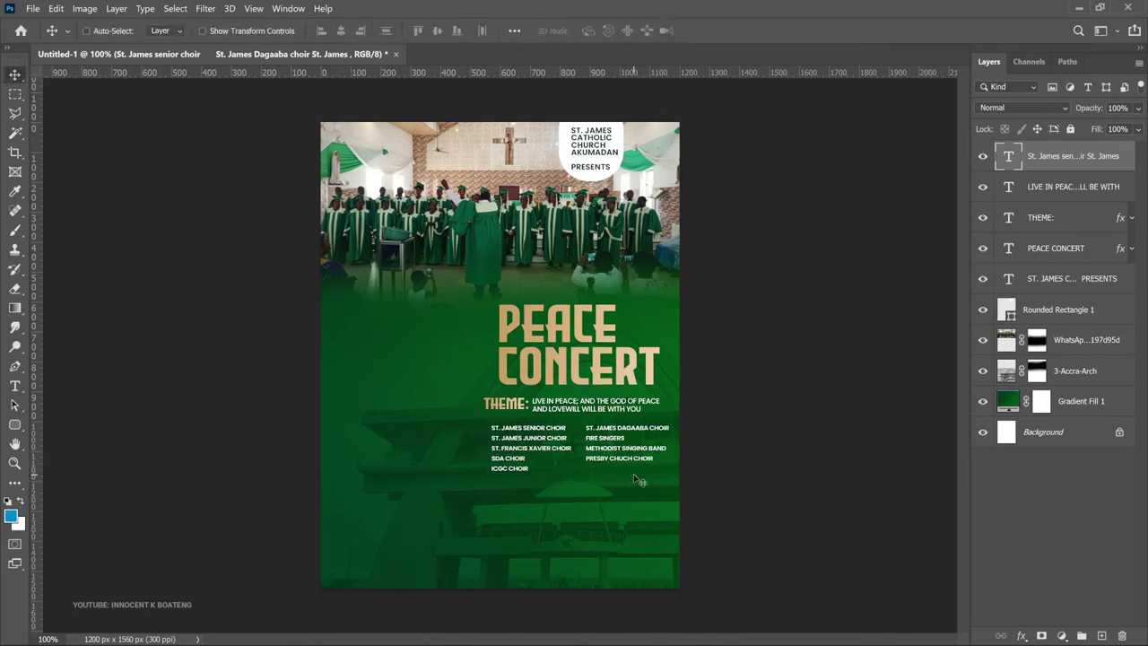
{"action": "key", "text": "Down"}
{"action": "key", "text": "Down"}
{"action": "key", "text": "Down"}
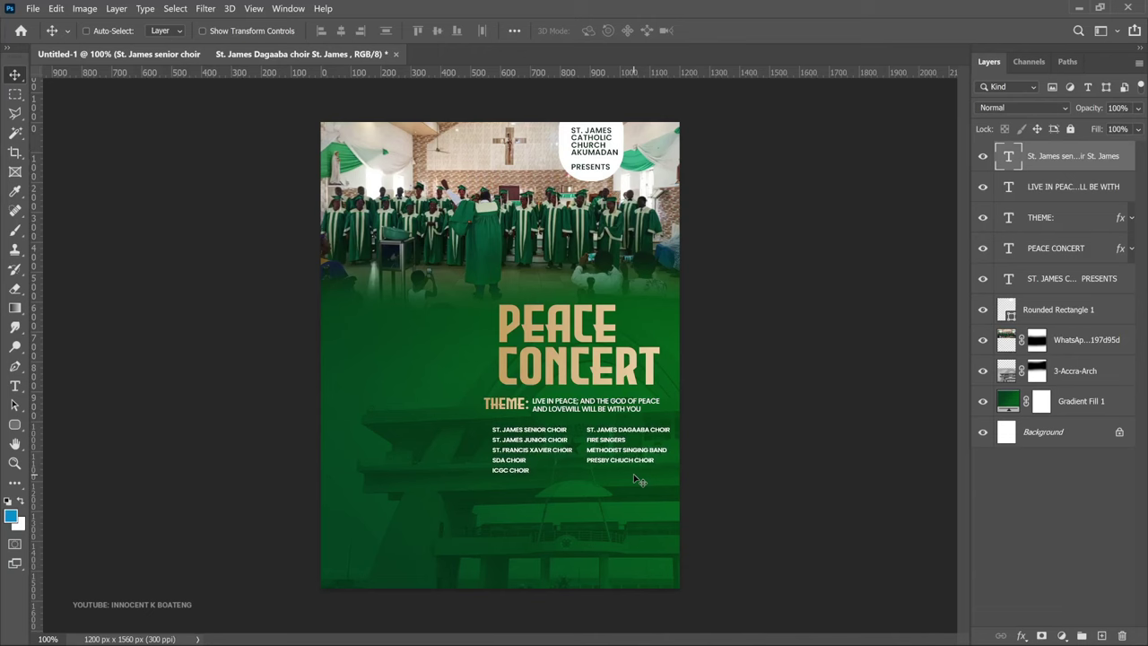
{"action": "key", "text": "Up"}
{"action": "key", "text": "Up"}
{"action": "key", "text": "Up"}
{"action": "key", "text": "Up"}
{"action": "key", "text": "Up"}
{"action": "key", "text": "Up"}
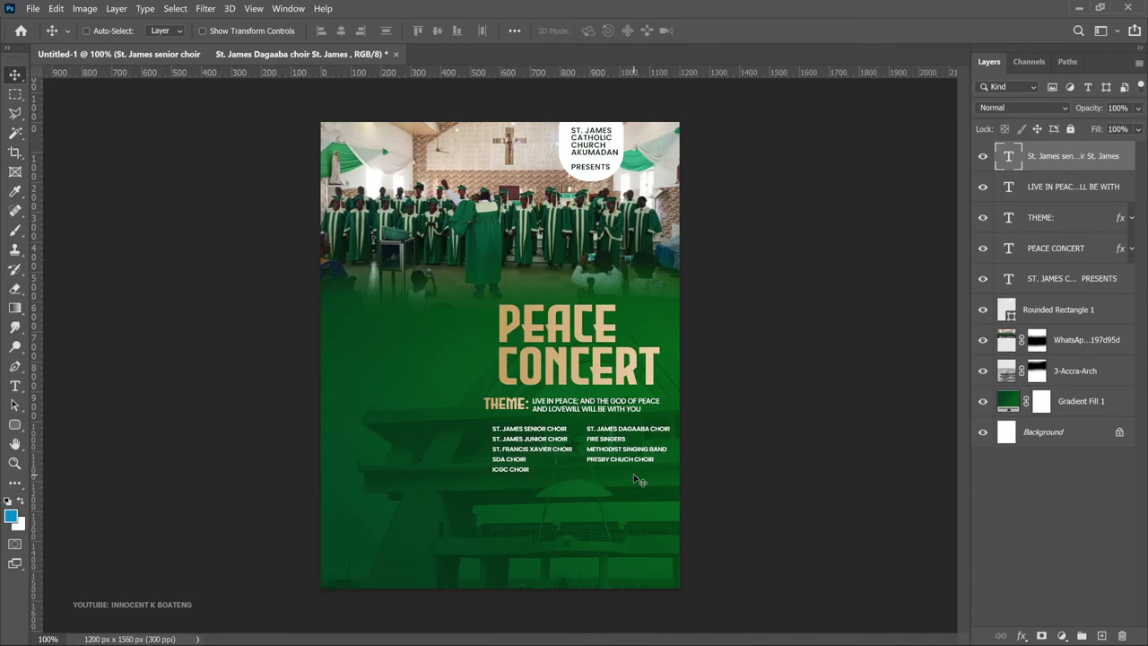
{"action": "key", "text": "Down"}
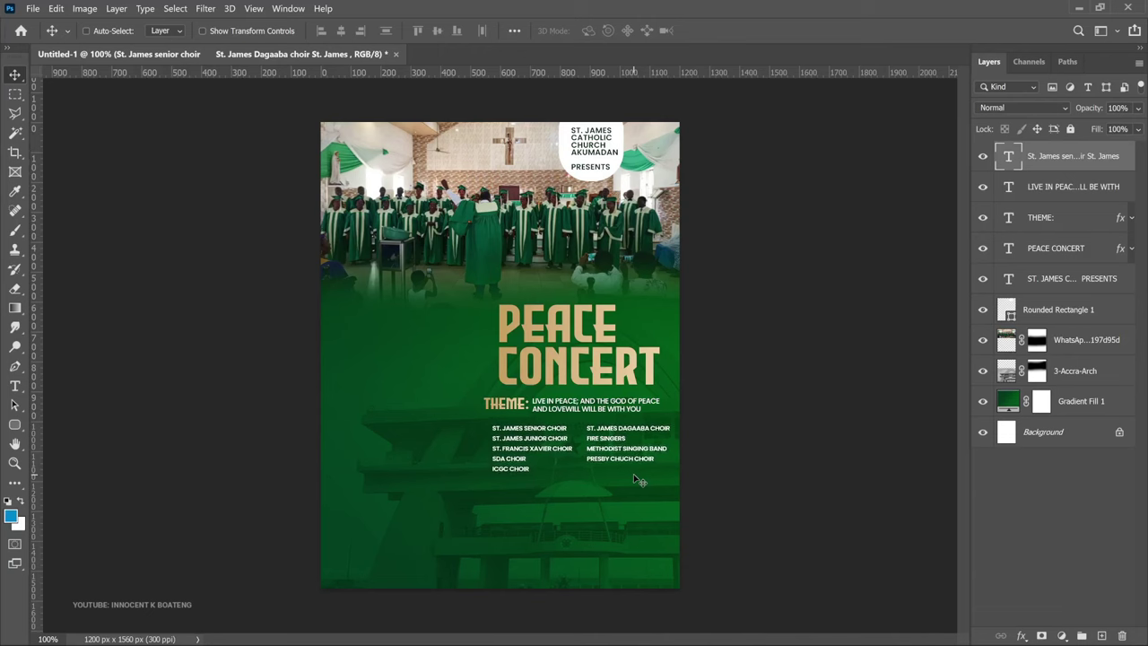
Draw a vertical rectangle about 41 by 161 px along the left side of the choir list and fill it with white, ffffff
{"action": "scroll", "coordinate": [583, 474], "scroll_direction": "up", "scroll_amount": 2}
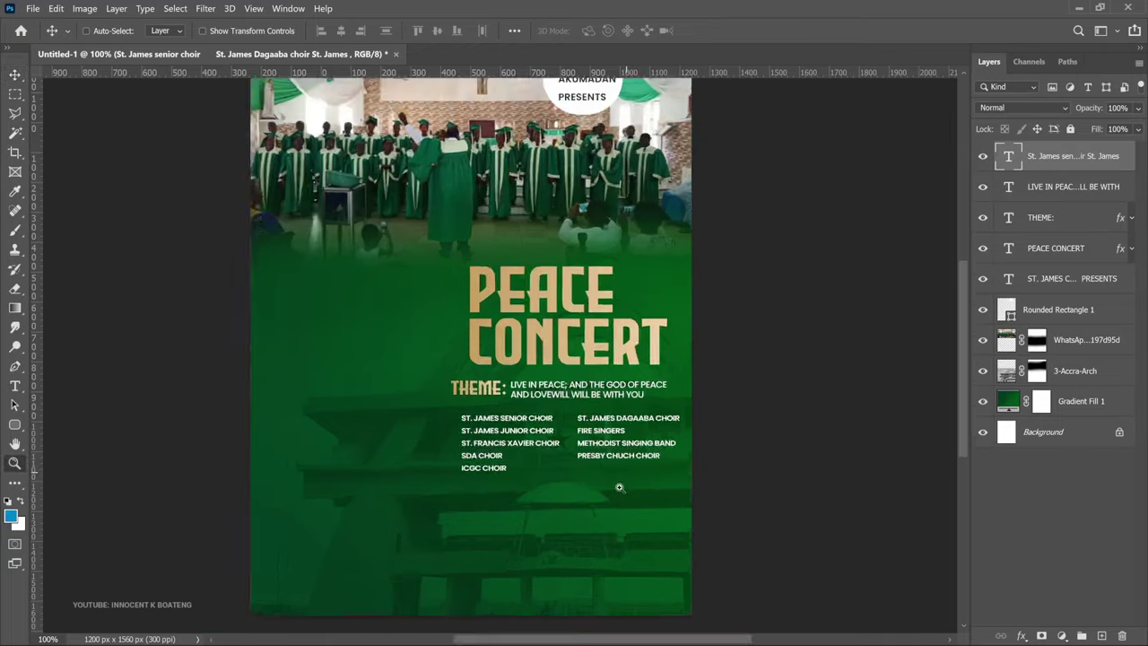
{"action": "left_click", "coordinate": [15, 424]}
{"action": "left_click", "coordinate": [99, 428]}
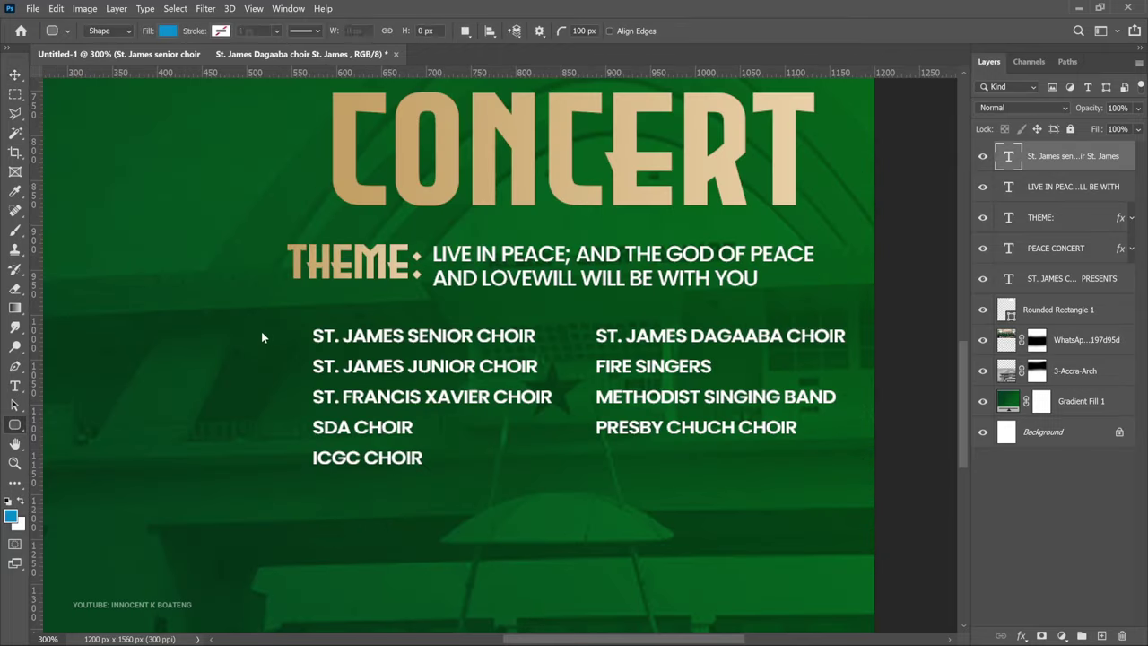
{"action": "left_click_drag", "start_coordinate": [255, 323], "coordinate": [291, 466]}
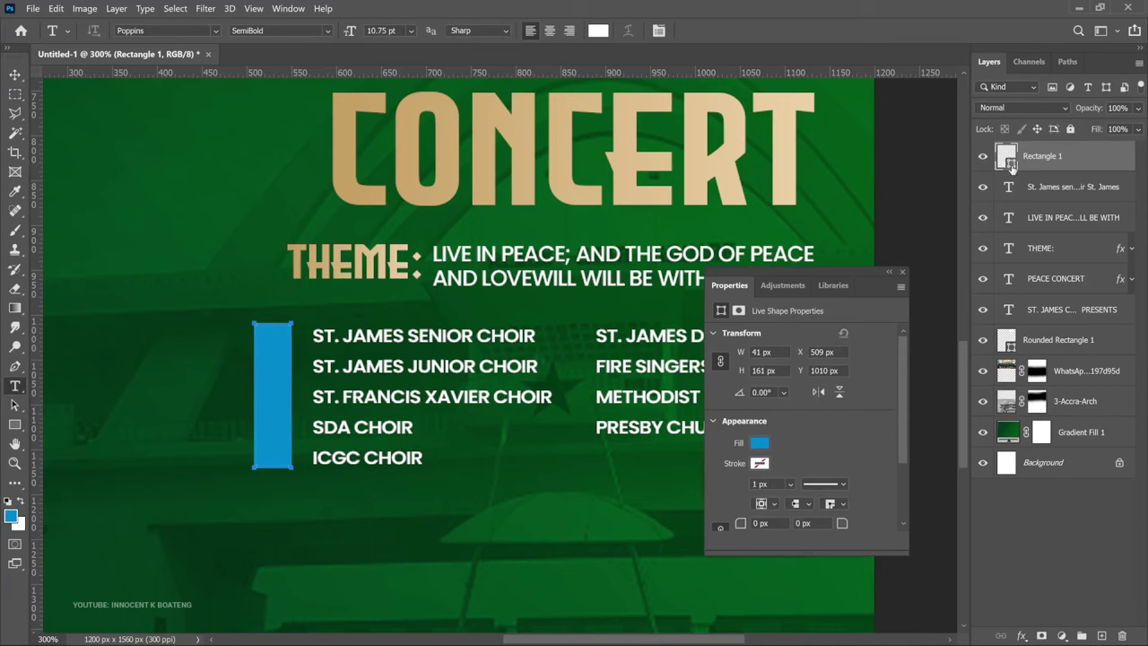
{"action": "double_click", "coordinate": [1009, 161]}
{"action": "type", "text": "ffffff"}
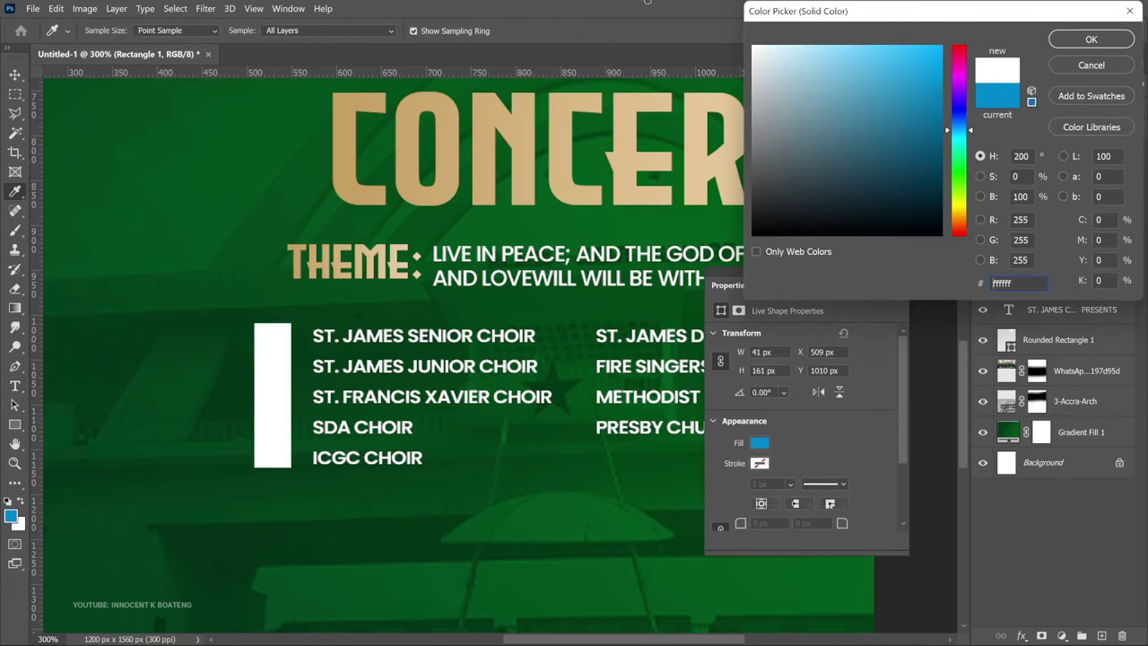
{"action": "left_click", "coordinate": [1058, 43]}
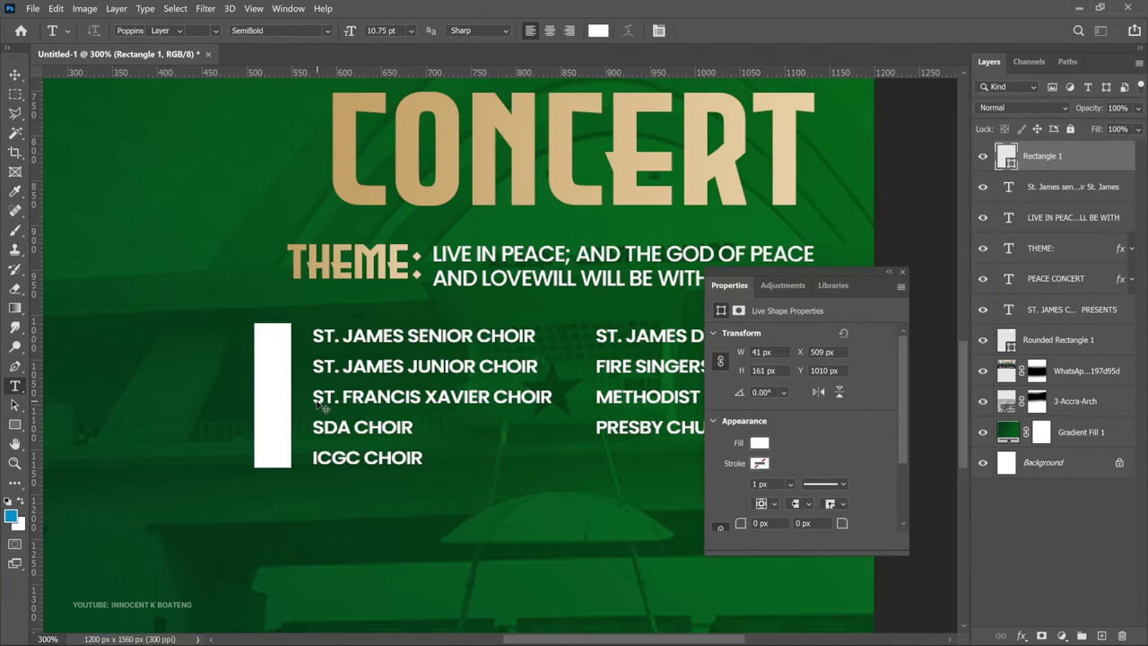
Duplicate the theme verse above the white rectangle and replace the copy's text with "MINISTERING"
{"action": "left_click", "coordinate": [166, 408]}
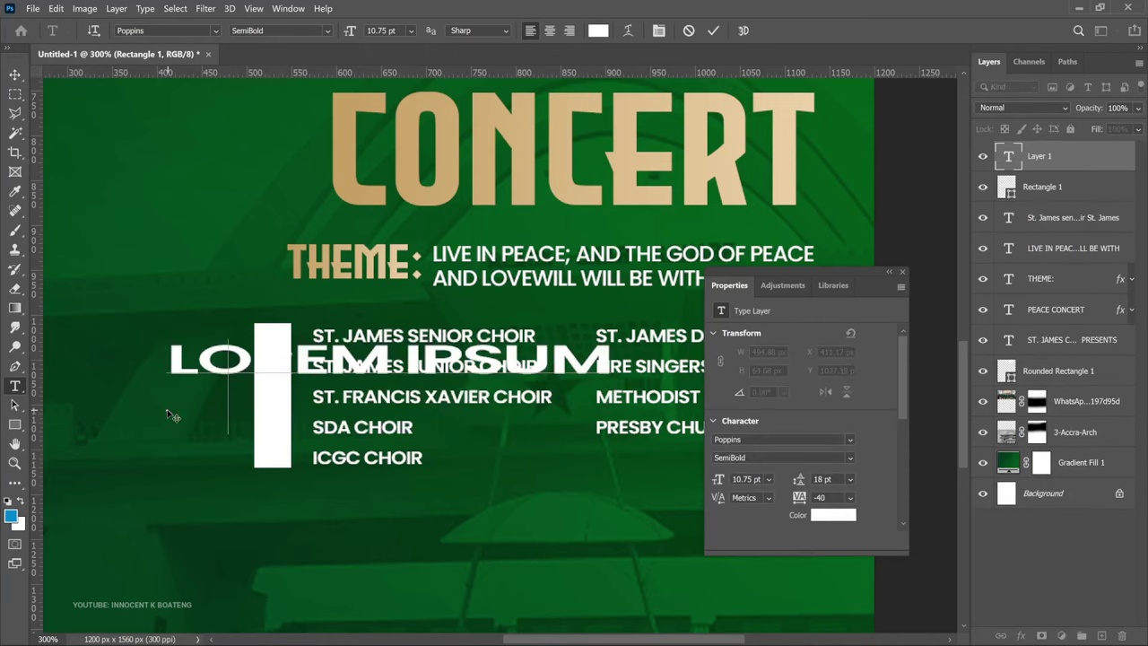
{"action": "key", "text": "Escape"}
{"action": "key", "text": "v"}
{"action": "right_click", "coordinate": [504, 265]}
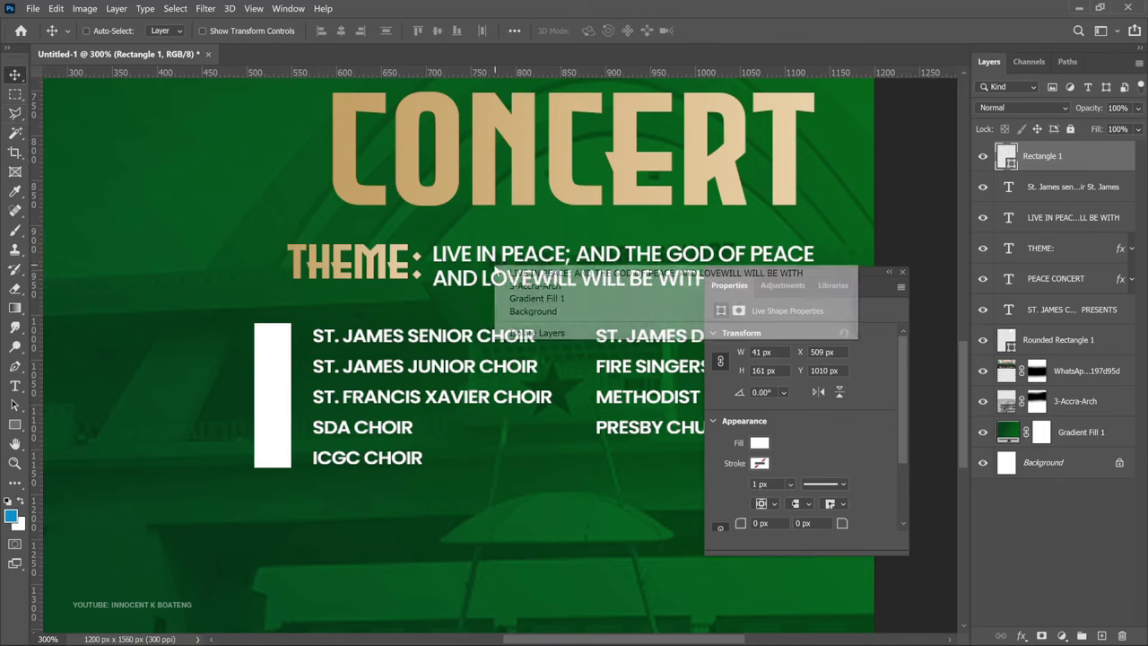
{"action": "left_click", "coordinate": [507, 274]}
{"action": "left_click_drag", "start_coordinate": [470, 262], "coordinate": [189, 285], "text": "alt"}
{"action": "double_click", "coordinate": [190, 283]}
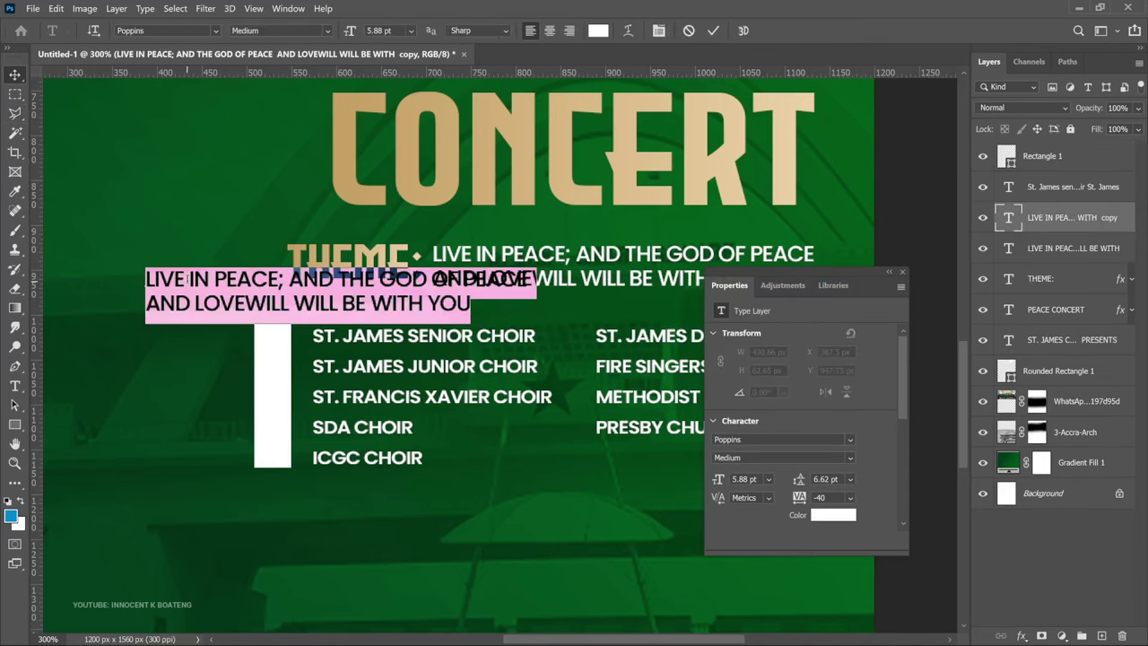
{"action": "type", "text": "MINISTERING"}
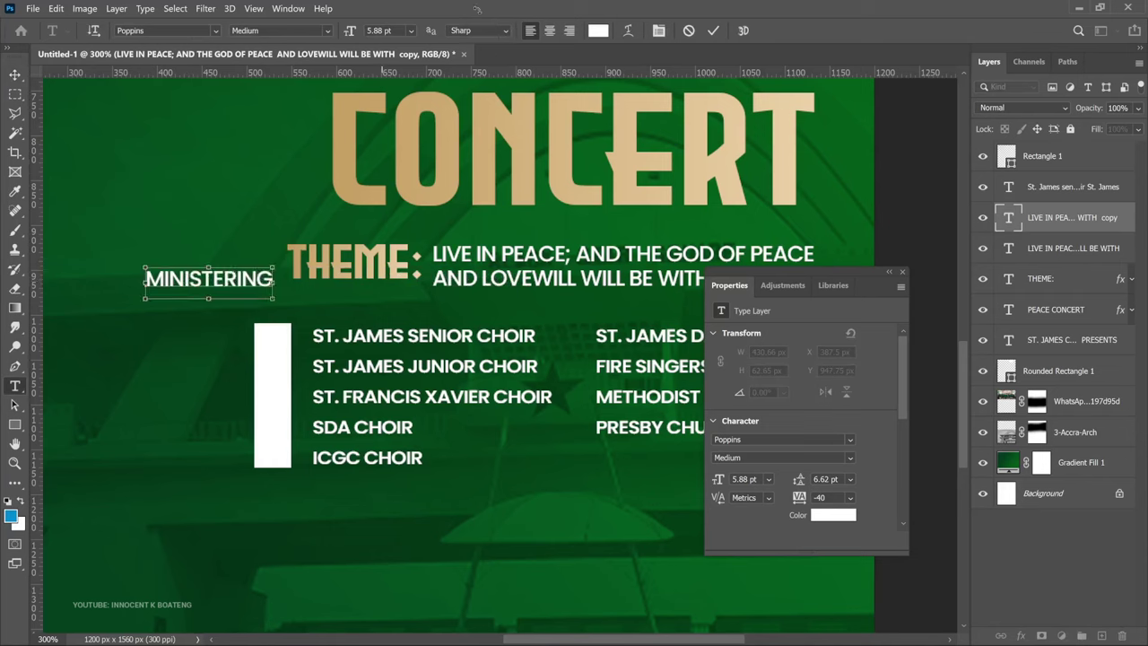
Color the MINISTERING text dark green, 023416, sampled from the flyer background, and set its font style to SemiBold
{"action": "key", "text": "ctrl+a"}
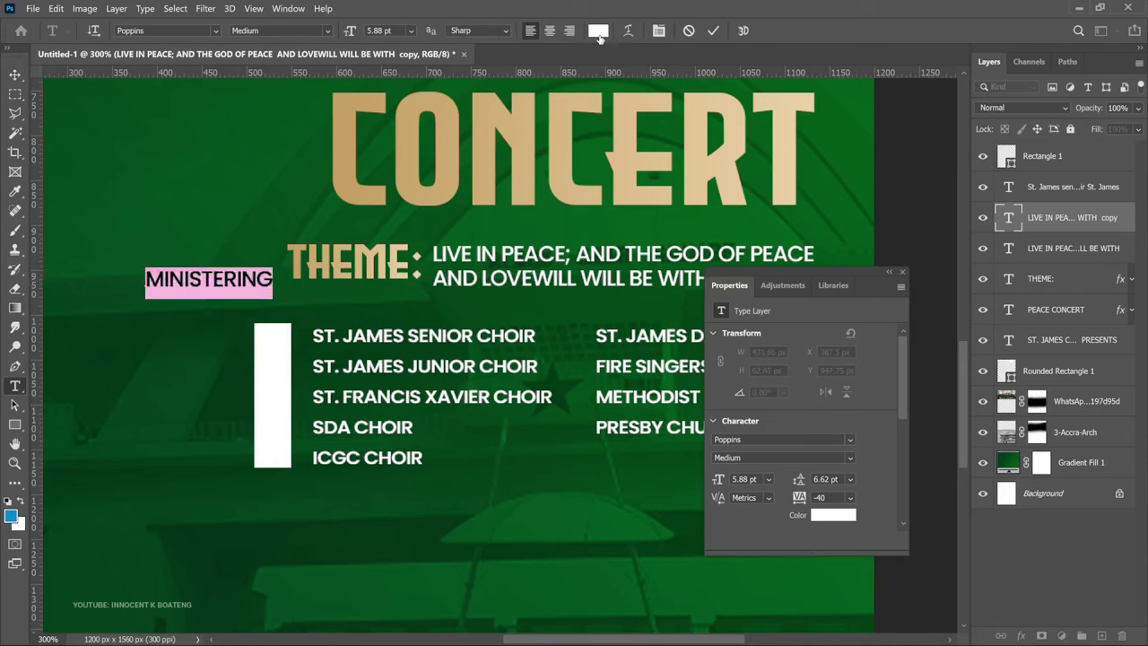
{"action": "left_click", "coordinate": [598, 32]}
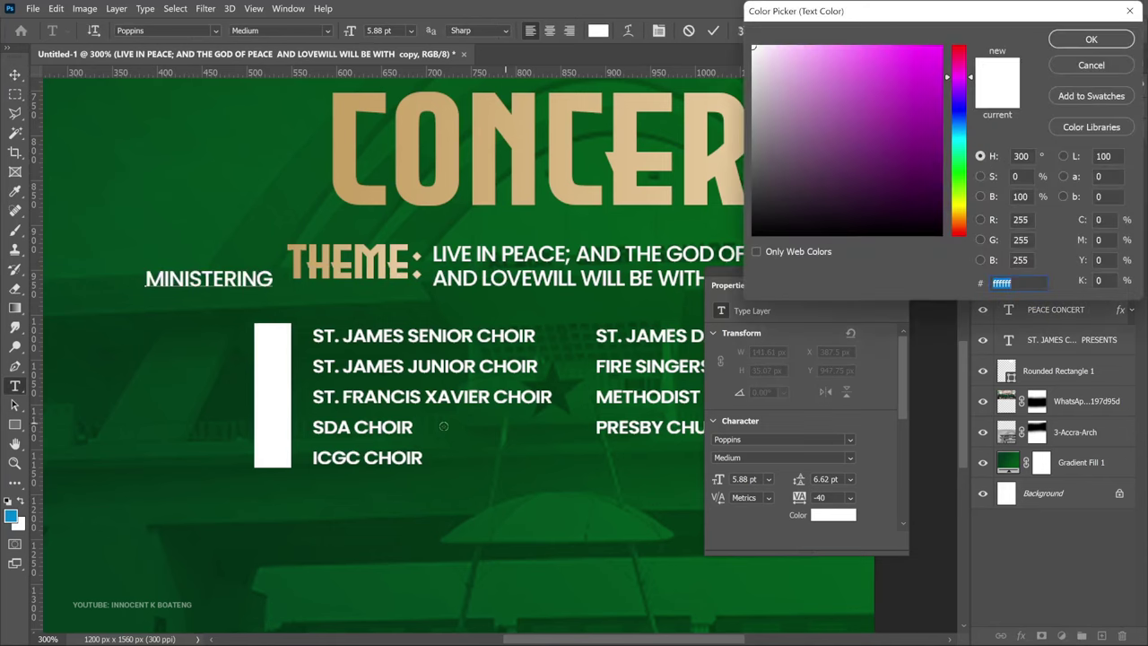
{"action": "left_click", "coordinate": [391, 537]}
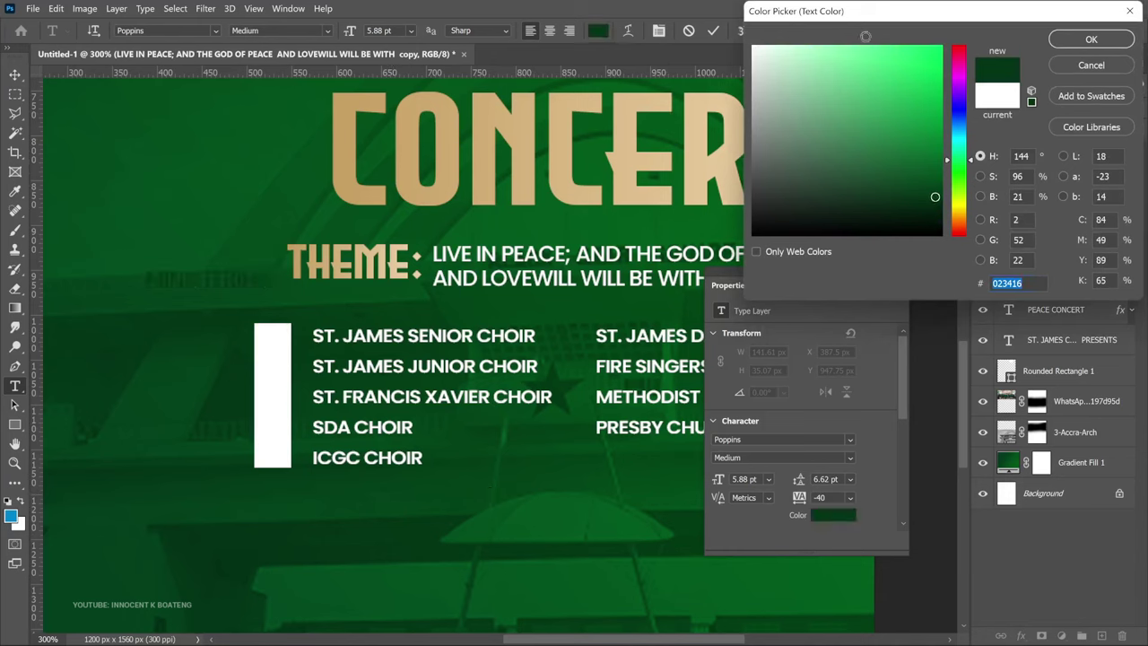
{"action": "left_click", "coordinate": [1083, 44]}
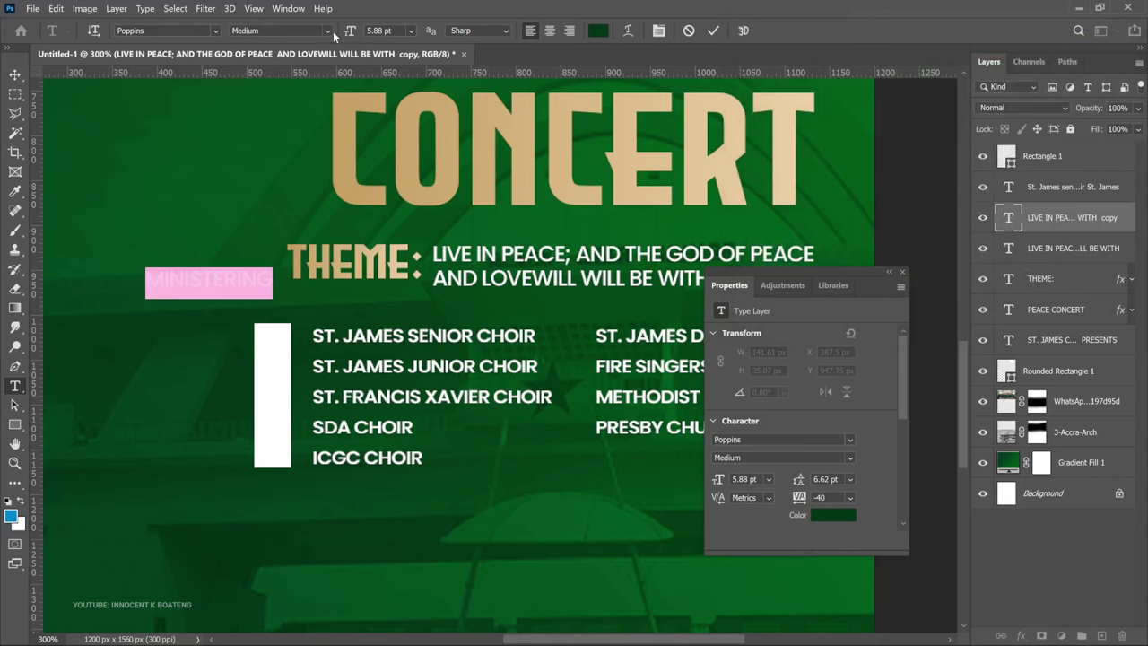
{"action": "left_click", "coordinate": [330, 31]}
{"action": "left_click", "coordinate": [272, 166]}
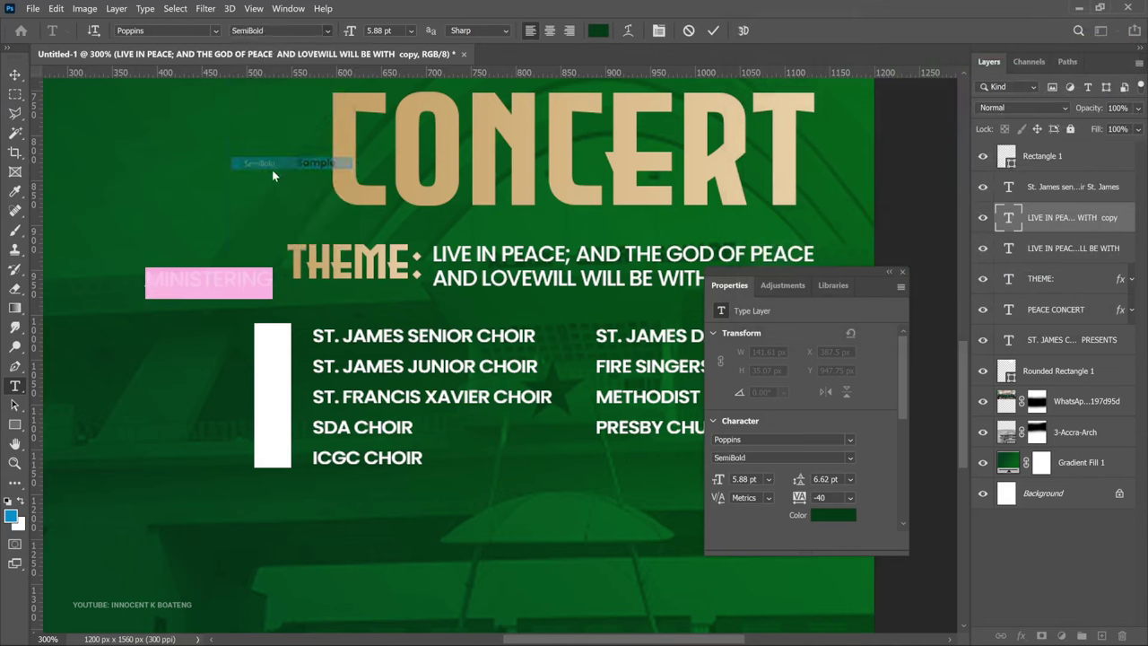
Rotate MINISTERING 90° counter-clockwise, place it over the white rectangle and move its layer above Rectangle 1
{"action": "left_click", "coordinate": [15, 76]}
{"action": "key", "text": "ctrl+t"}
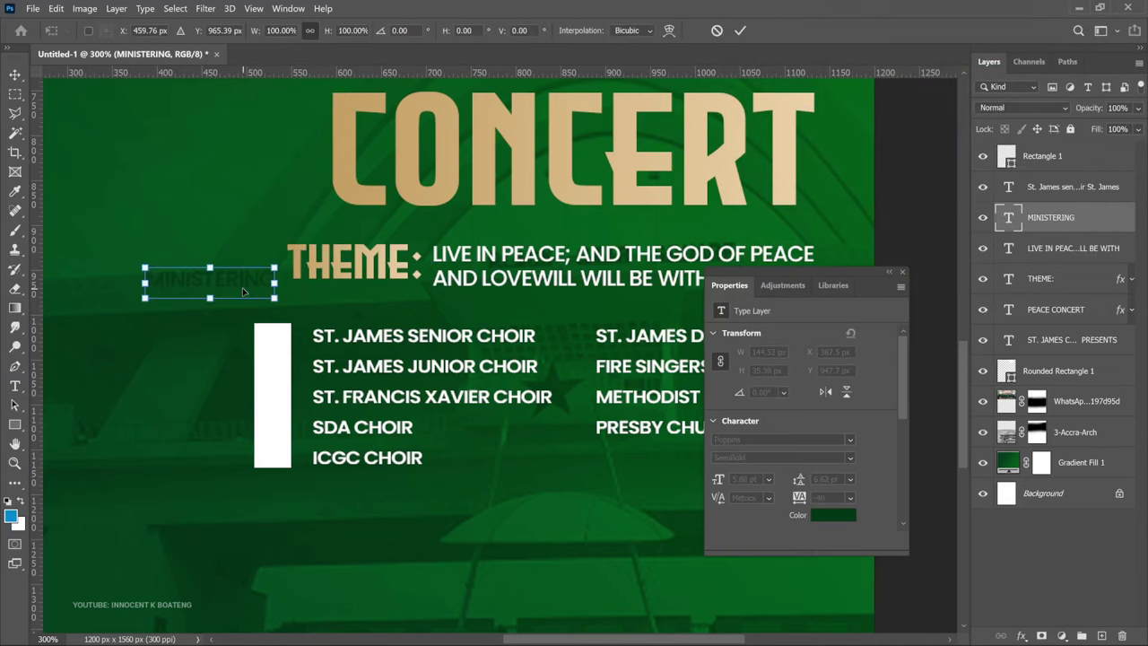
{"action": "right_click", "coordinate": [240, 281]}
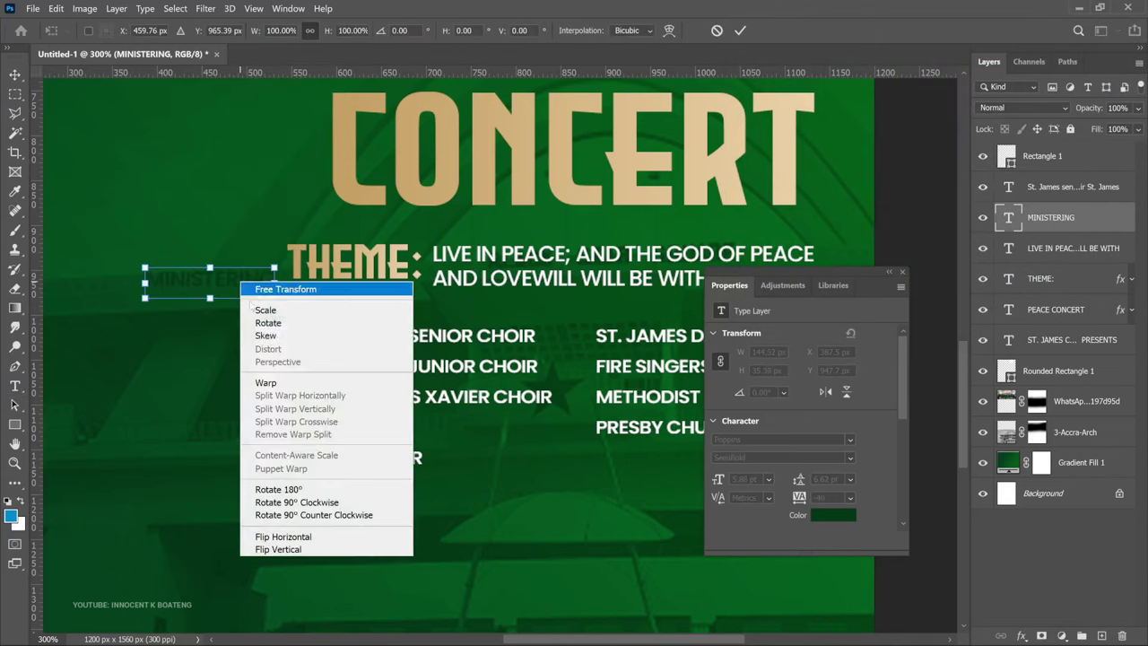
{"action": "left_click", "coordinate": [321, 515]}
{"action": "key", "text": "Return"}
{"action": "left_click_drag", "start_coordinate": [218, 269], "coordinate": [275, 374]}
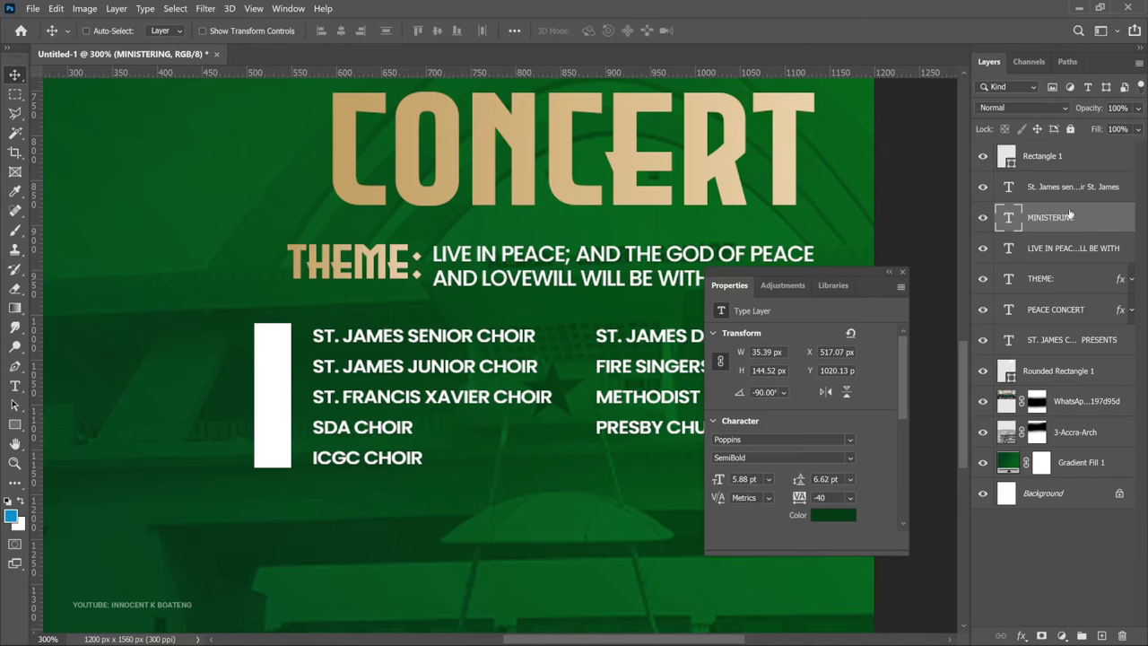
{"action": "left_click_drag", "start_coordinate": [1070, 219], "coordinate": [1062, 149]}
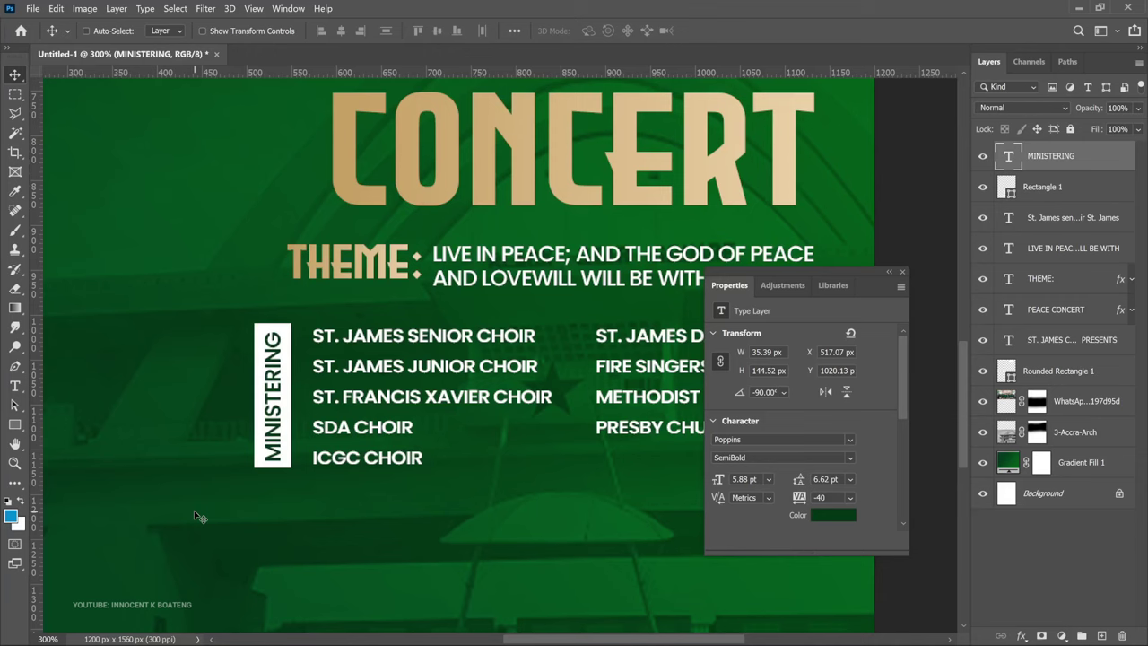
{"action": "scroll", "coordinate": [200, 517], "scroll_direction": "down", "scroll_amount": 5}
{"action": "scroll", "coordinate": [541, 445], "scroll_direction": "up", "scroll_amount": 3}
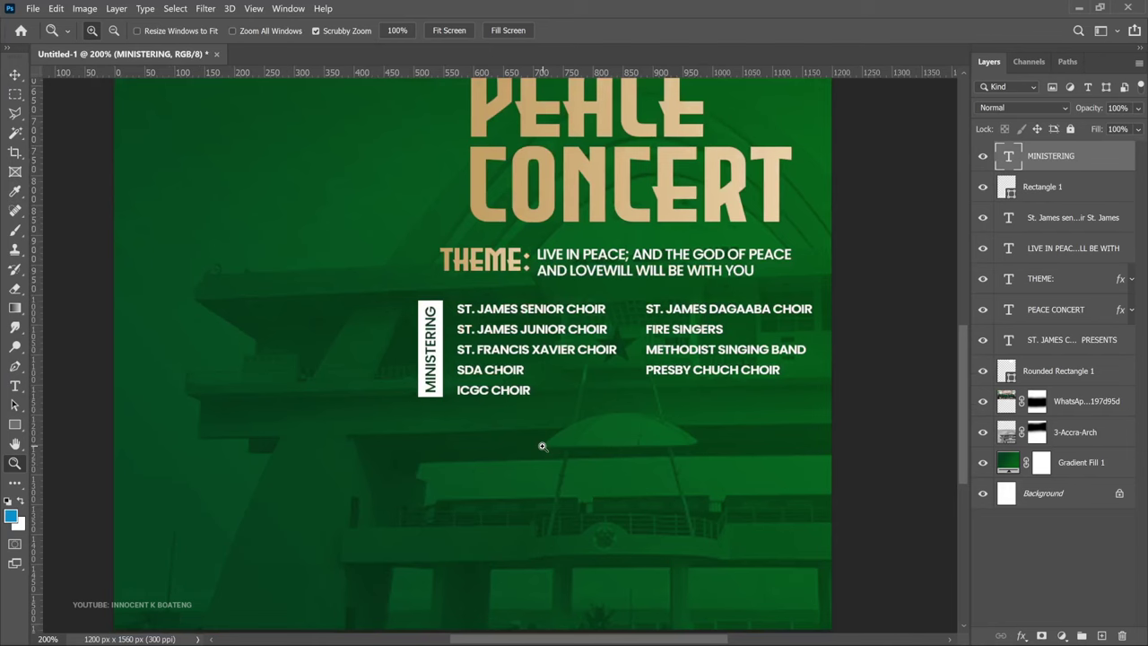
{"action": "key", "text": "v"}
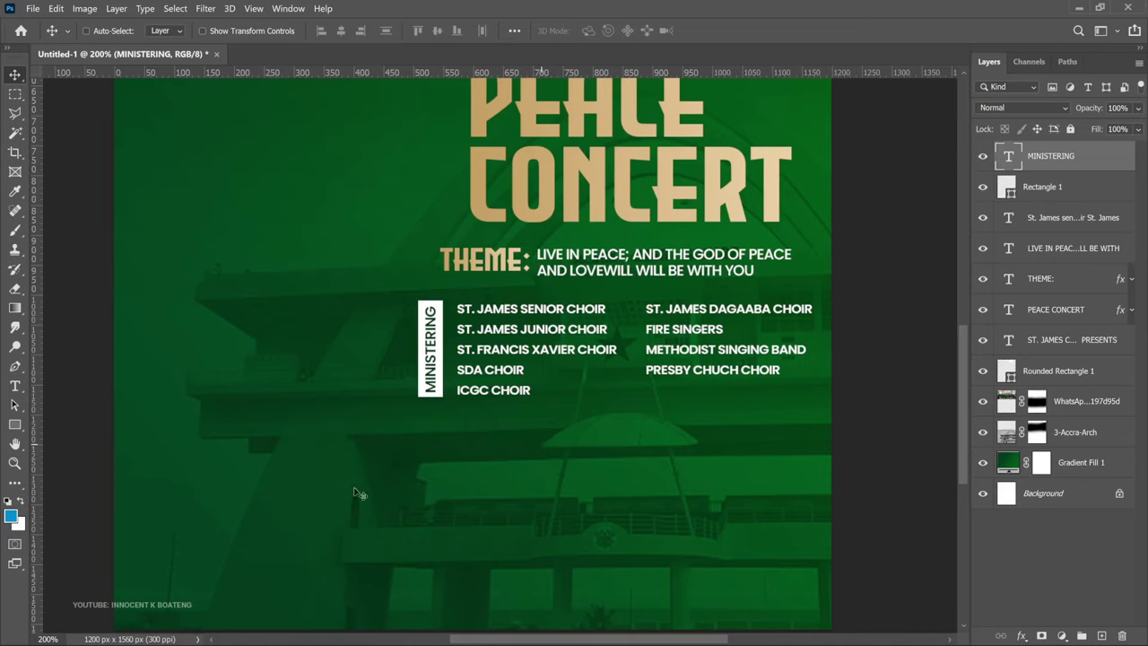
{"action": "scroll", "coordinate": [360, 494], "scroll_direction": "down", "scroll_amount": 3}
{"action": "scroll", "coordinate": [286, 545], "scroll_direction": "up", "scroll_amount": 2}
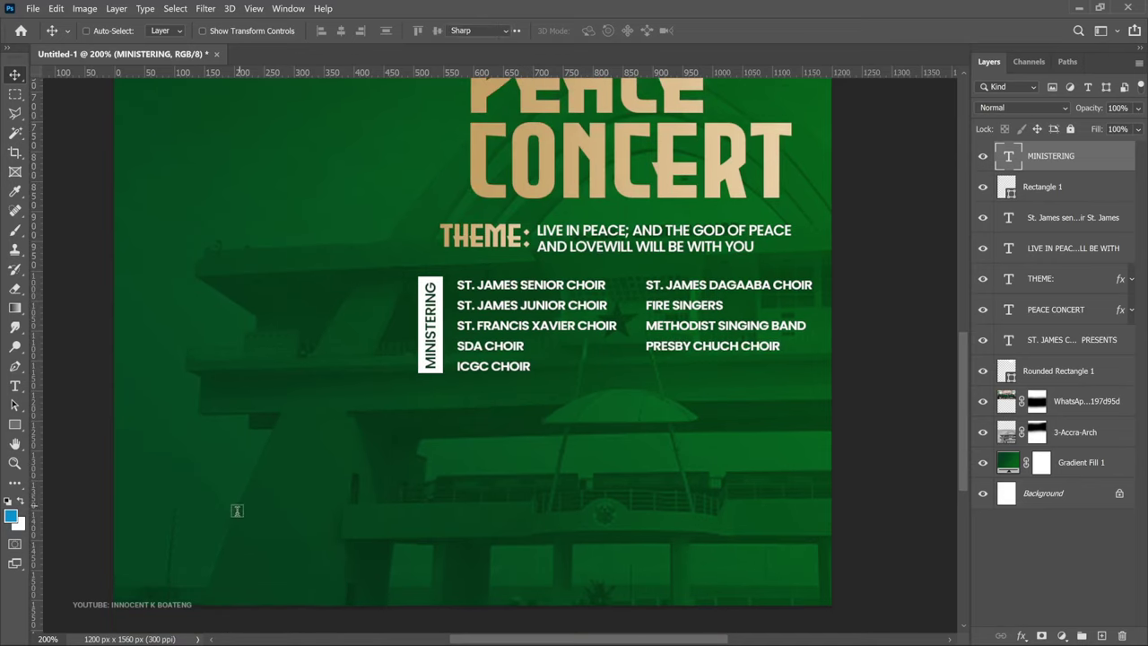
{"action": "key", "text": "t"}
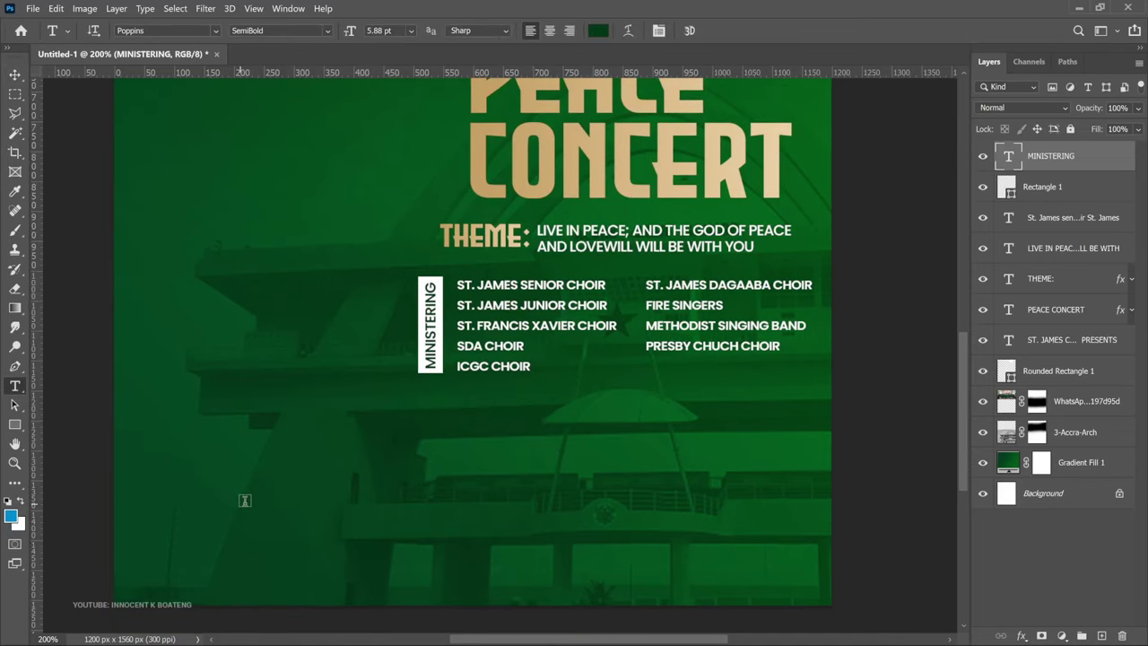
Add the text "SUNDAY, 20TH OCTOBER 2024" on two lines below the choir list and color it white, ffffff
{"action": "left_click", "coordinate": [259, 496]}
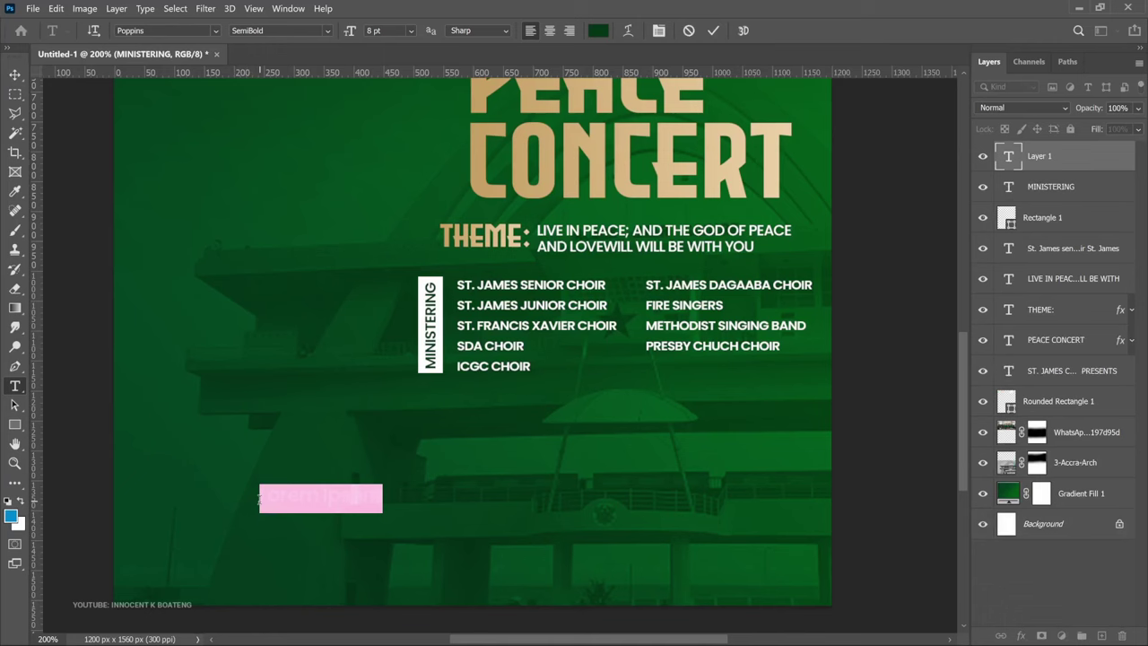
{"action": "type", "text": "SUNDAY . 20TH OCTOBER 2024"}
{"action": "key", "text": "ctrl+a"}
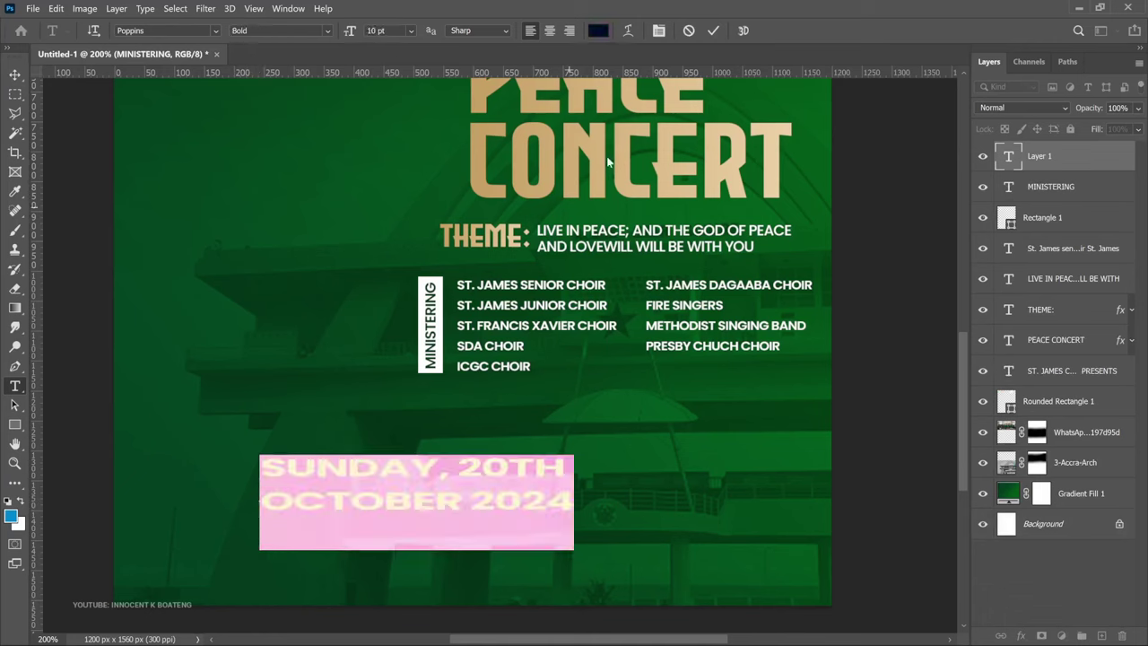
{"action": "left_click", "coordinate": [600, 31]}
{"action": "type", "text": "ffffff"}
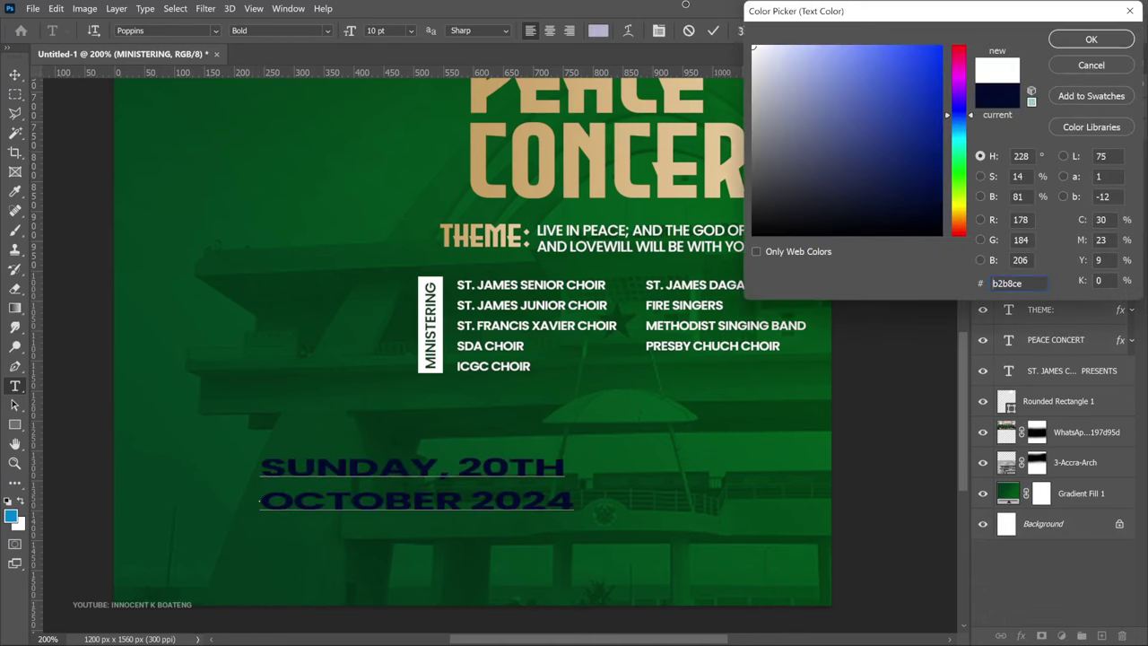
{"action": "left_click", "coordinate": [1090, 40]}
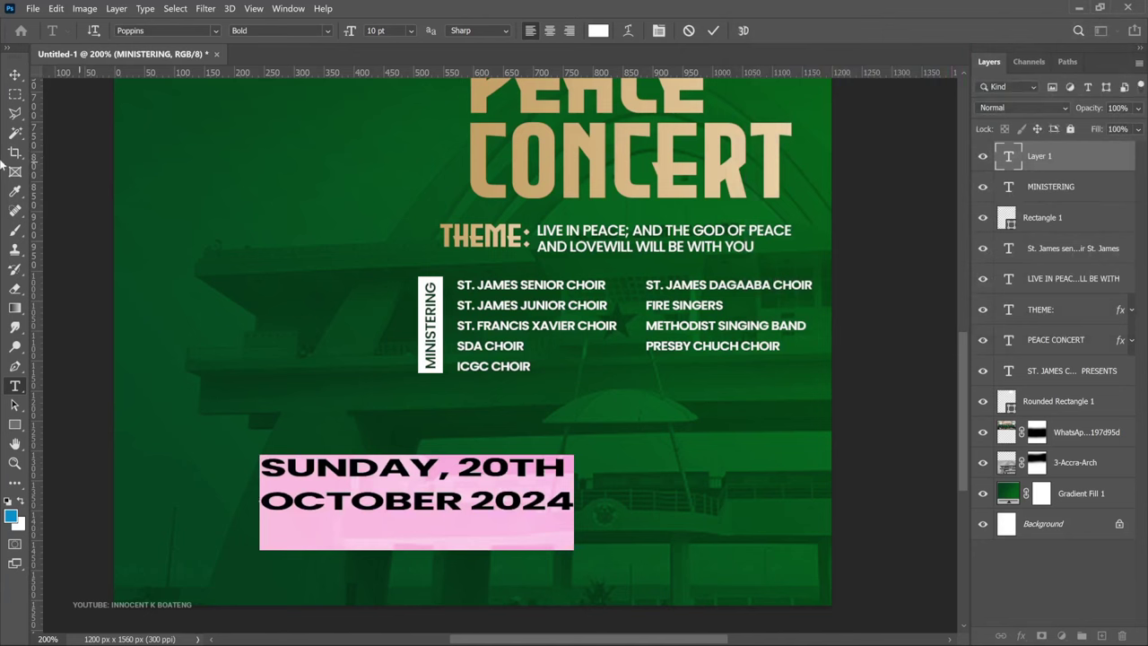
{"action": "left_click", "coordinate": [15, 75]}
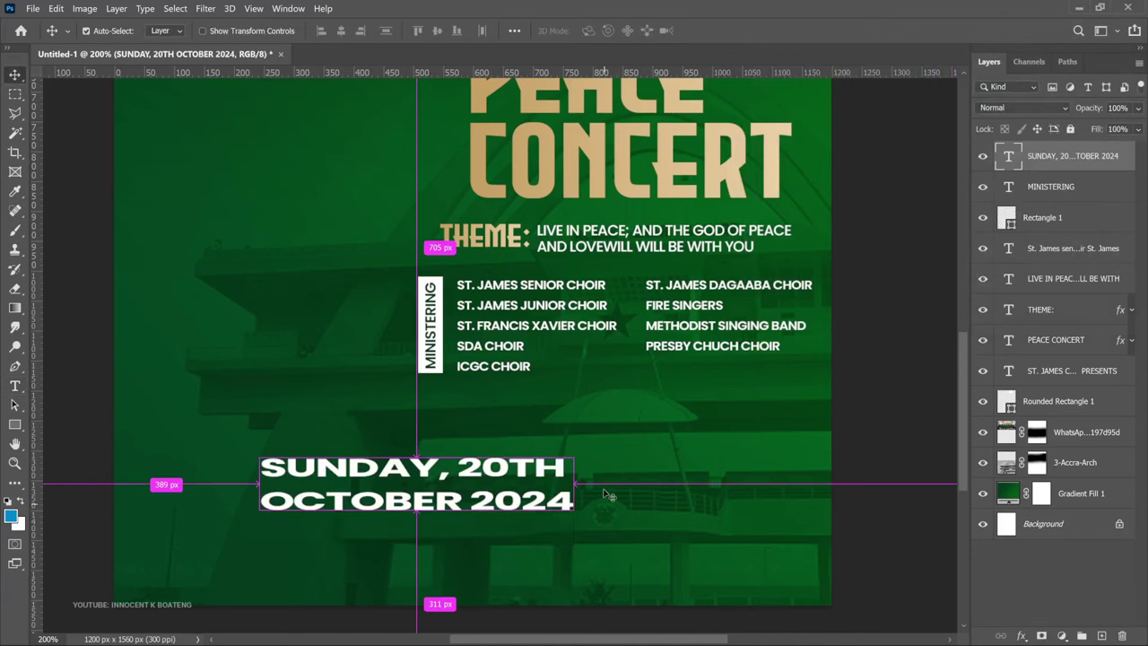
Scale the date text to about 39% width and 63% height and move it to the flyer's lower-left area
{"action": "key", "text": "ctrl+t"}
{"action": "left_click_drag", "start_coordinate": [574, 489], "coordinate": [443, 477]}
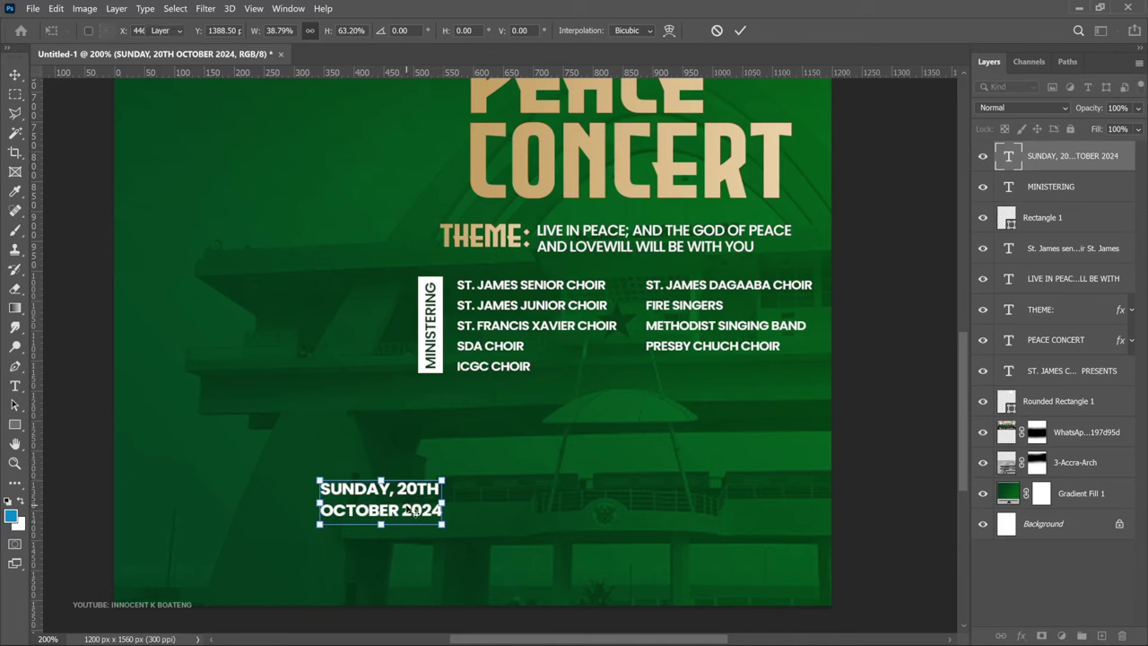
{"action": "key", "text": "Return"}
{"action": "left_click_drag", "start_coordinate": [372, 494], "coordinate": [284, 489]}
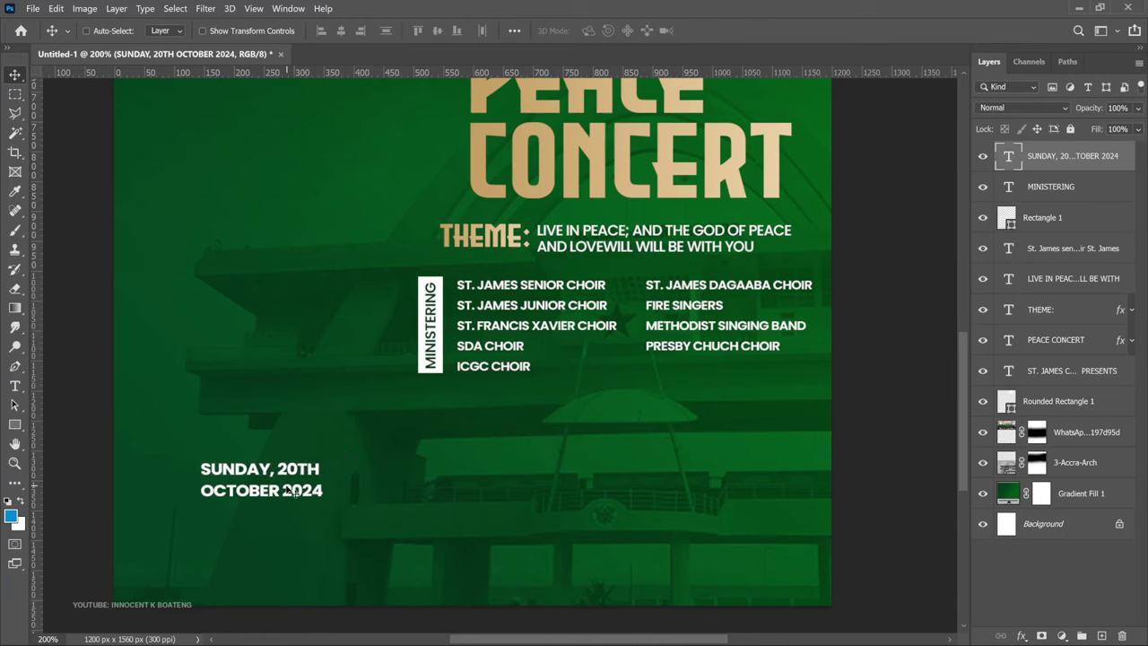
{"action": "scroll", "coordinate": [453, 446], "scroll_direction": "down", "scroll_amount": 1}
{"action": "scroll", "coordinate": [462, 418], "scroll_direction": "up", "scroll_amount": 1}
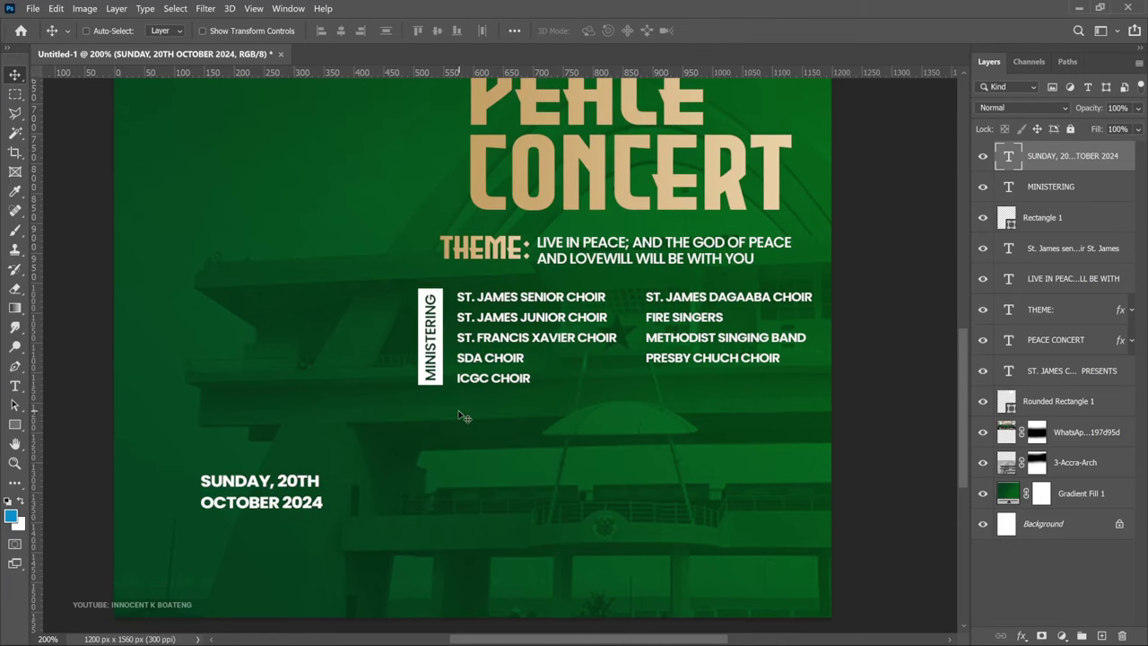
Copy the PEACE CONCERT title's layer style and paste it onto the date text
{"action": "right_click", "coordinate": [596, 164]}
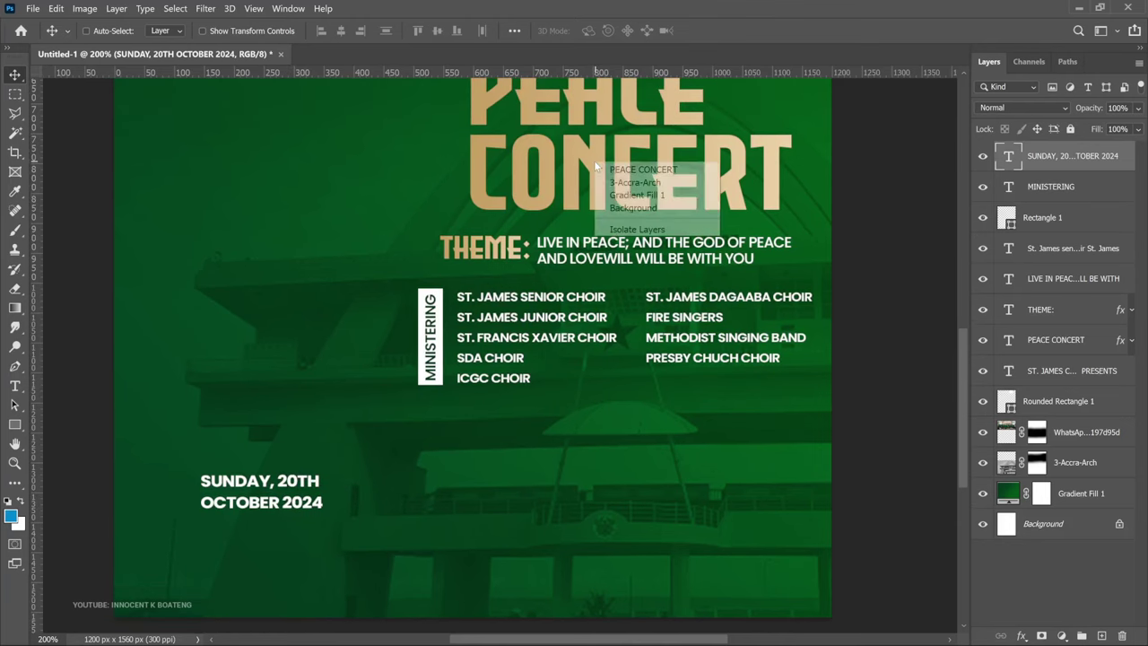
{"action": "left_click", "coordinate": [633, 169]}
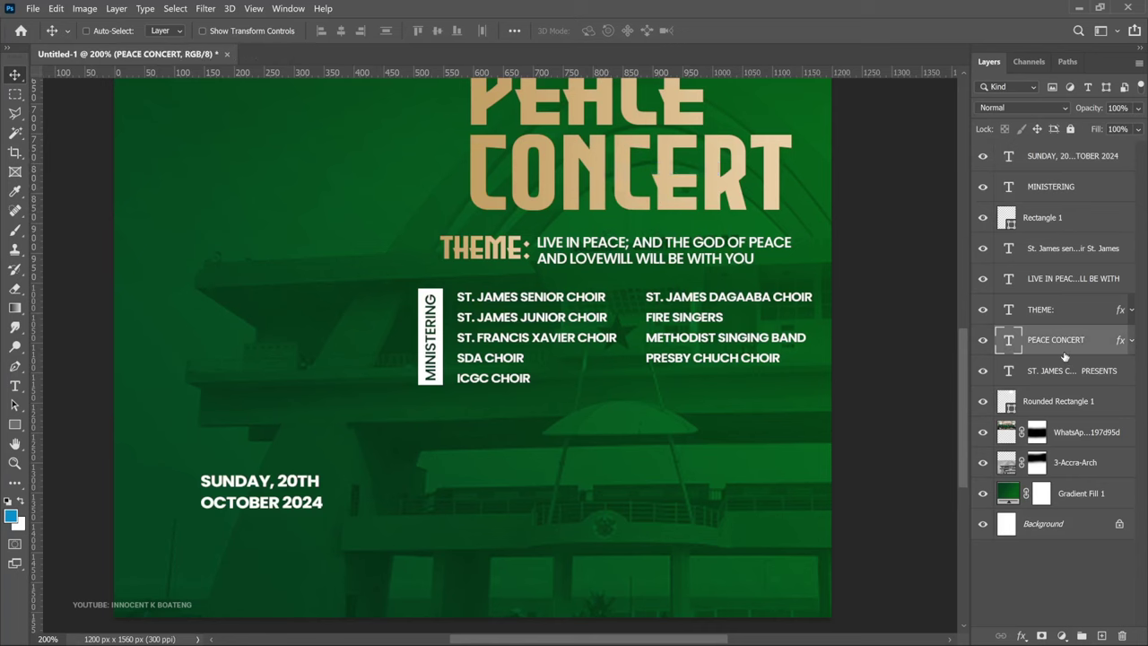
{"action": "right_click", "coordinate": [1064, 348]}
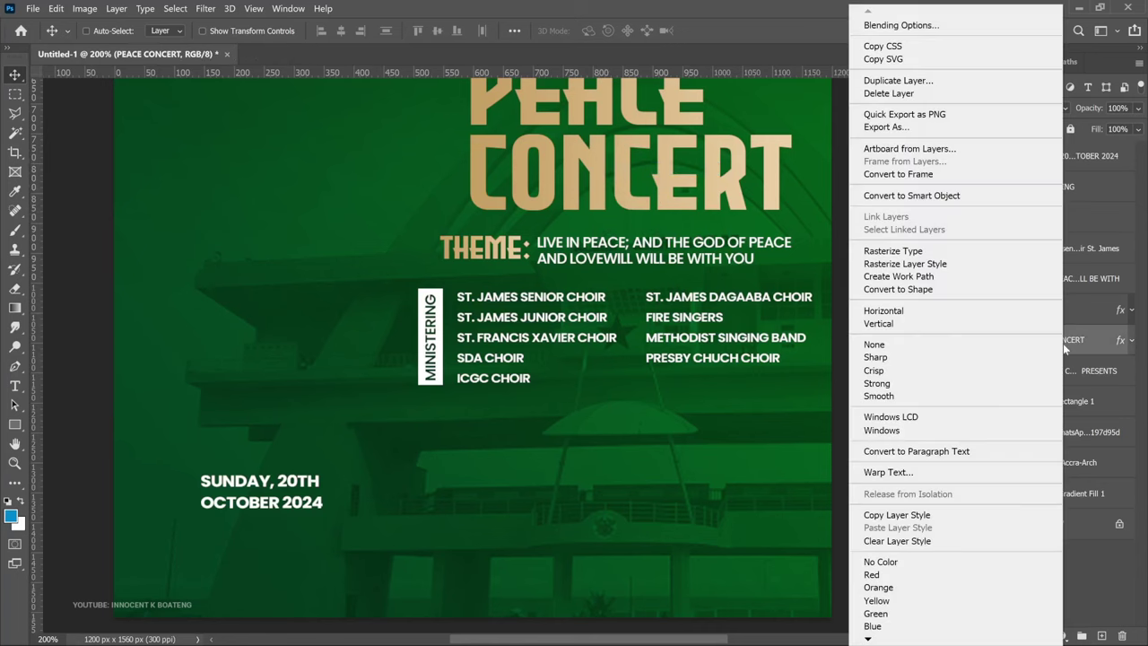
{"action": "left_click", "coordinate": [897, 515]}
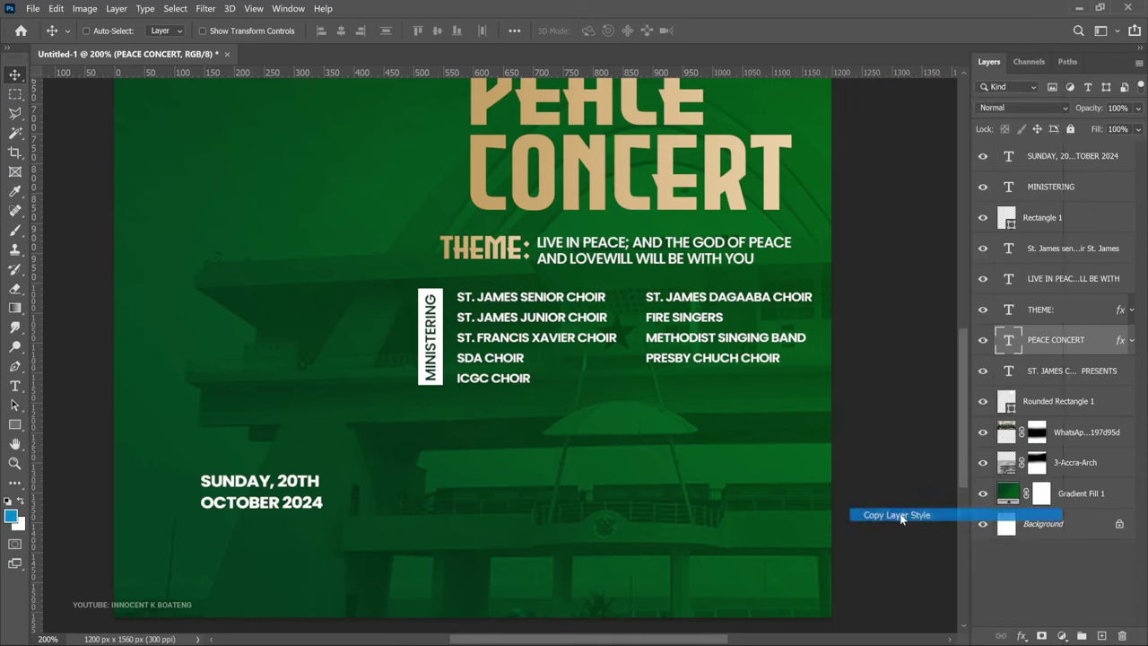
{"action": "left_click", "coordinate": [1050, 162]}
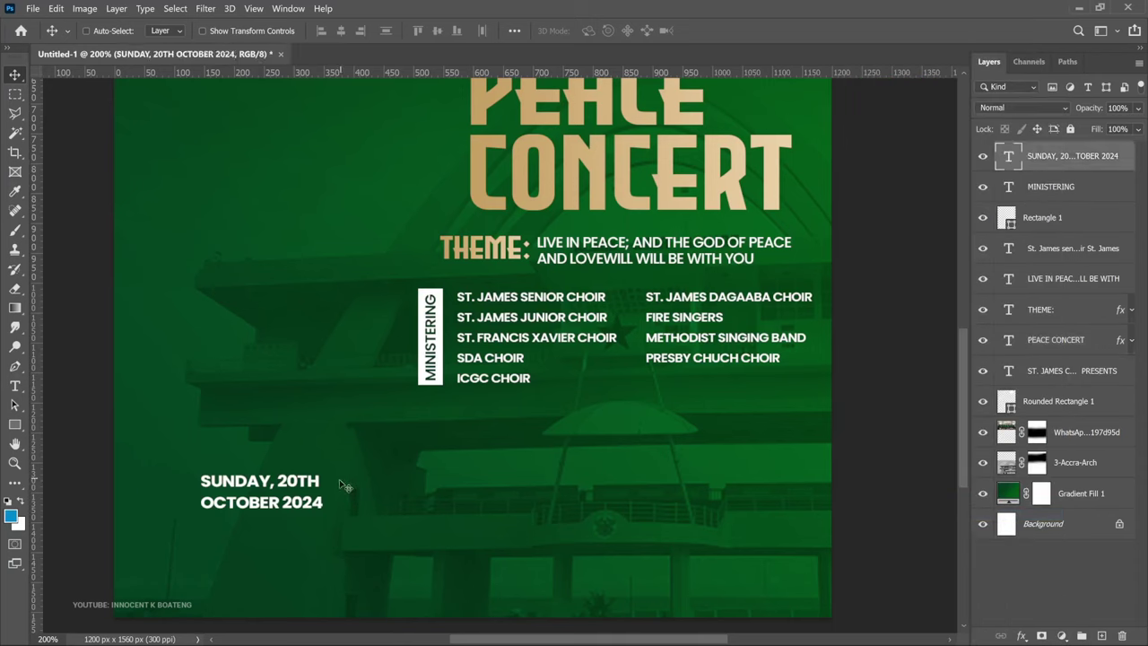
{"action": "right_click", "coordinate": [1053, 165]}
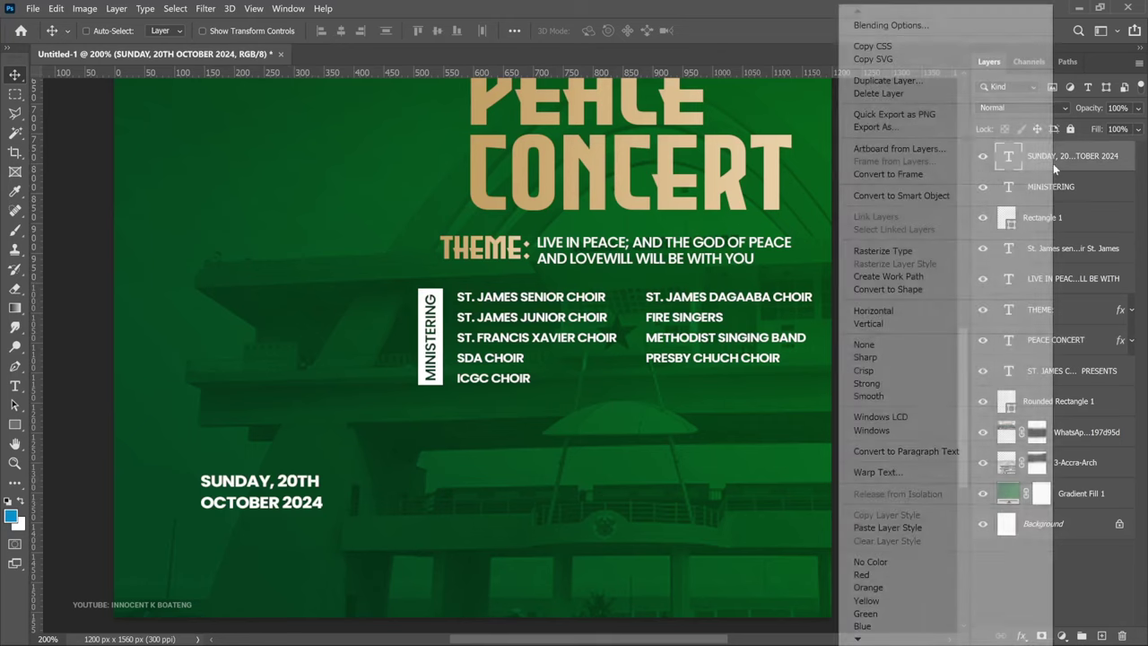
{"action": "left_click", "coordinate": [928, 528]}
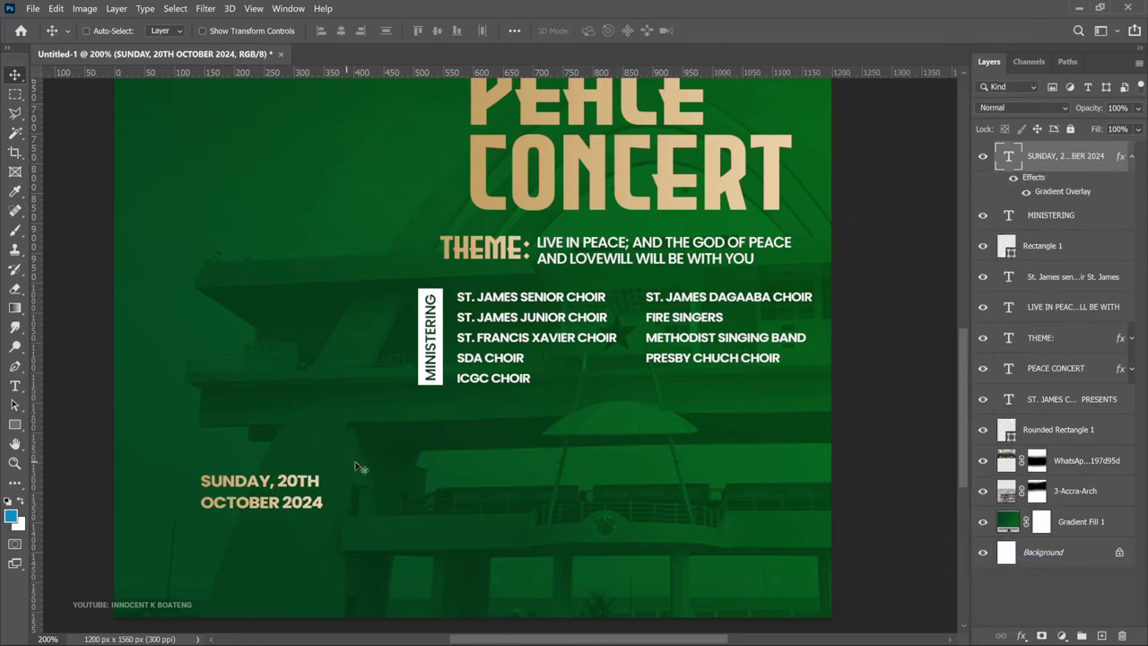
{"action": "left_click", "coordinate": [1131, 157]}
Duplicate the date text beside the original and replace the copy's text with "ST. JAMES CATHOLIC CHURCH, AKUMADAN"
{"action": "key", "text": "ctrl+j"}
{"action": "left_click_drag", "start_coordinate": [289, 495], "coordinate": [488, 492]}
{"action": "double_click", "coordinate": [488, 490]}
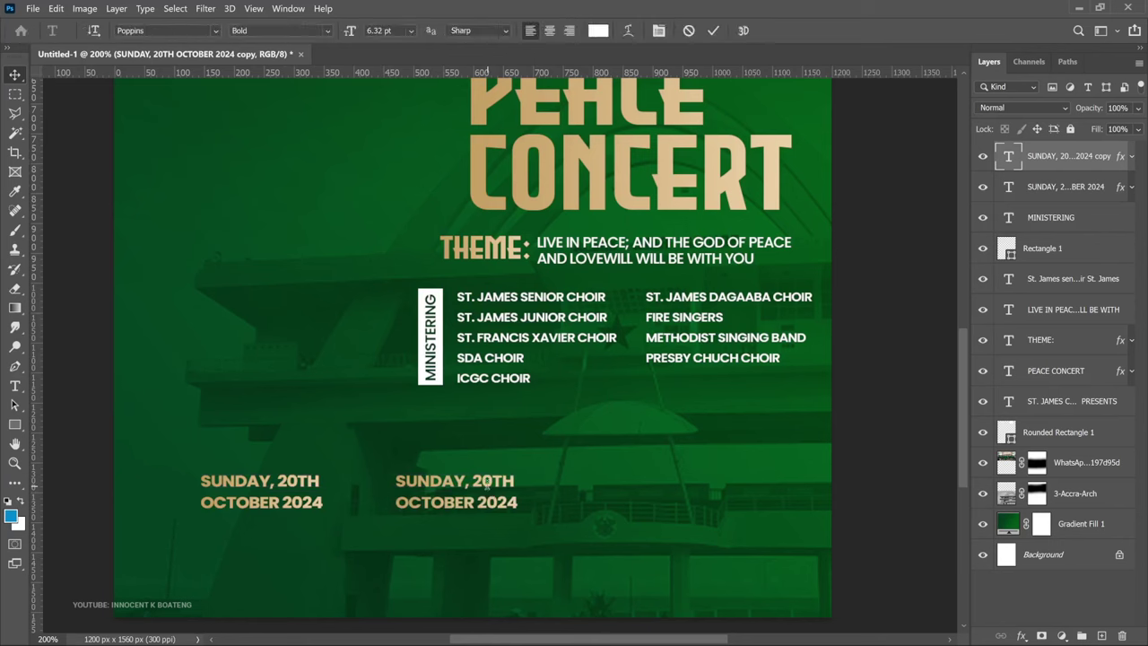
{"action": "type", "text": "ST. JAMES CATHOLIC CHURCH, AKUMADAN"}
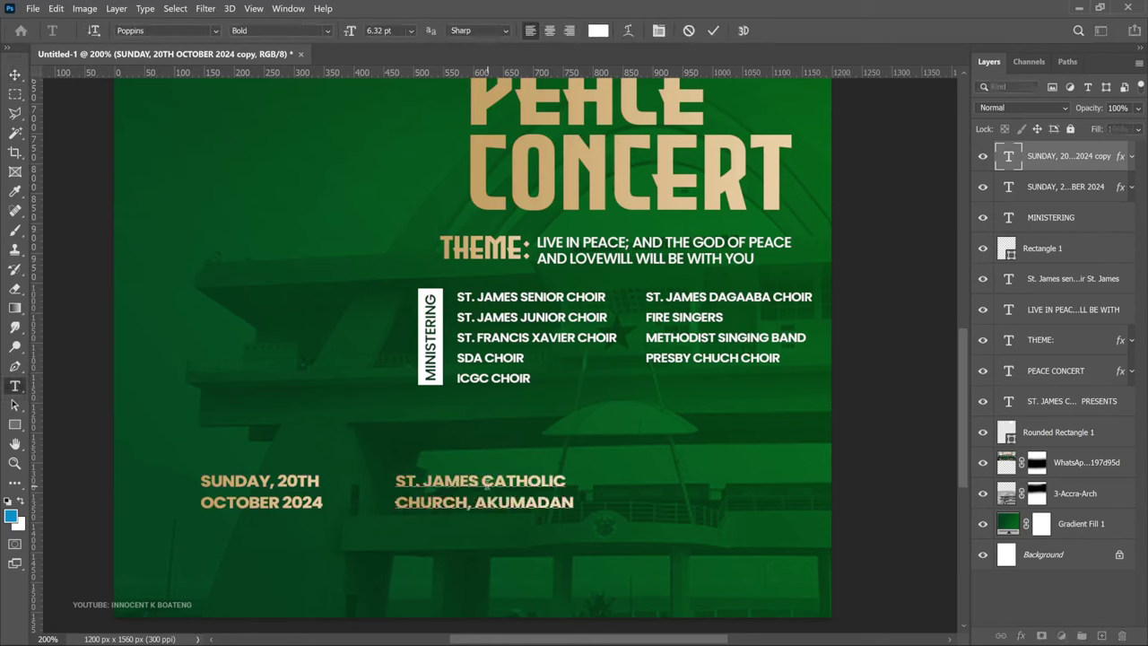
{"action": "left_click", "coordinate": [15, 74]}
Duplicate the venue text to its right and replace the copy's text with "6PM PROMPT" on two lines
{"action": "left_click_drag", "start_coordinate": [552, 502], "coordinate": [766, 499]}
{"action": "double_click", "coordinate": [747, 499]}
{"action": "type", "text": "6PM PROMPT"}
{"action": "key", "text": "ctrl+Return"}
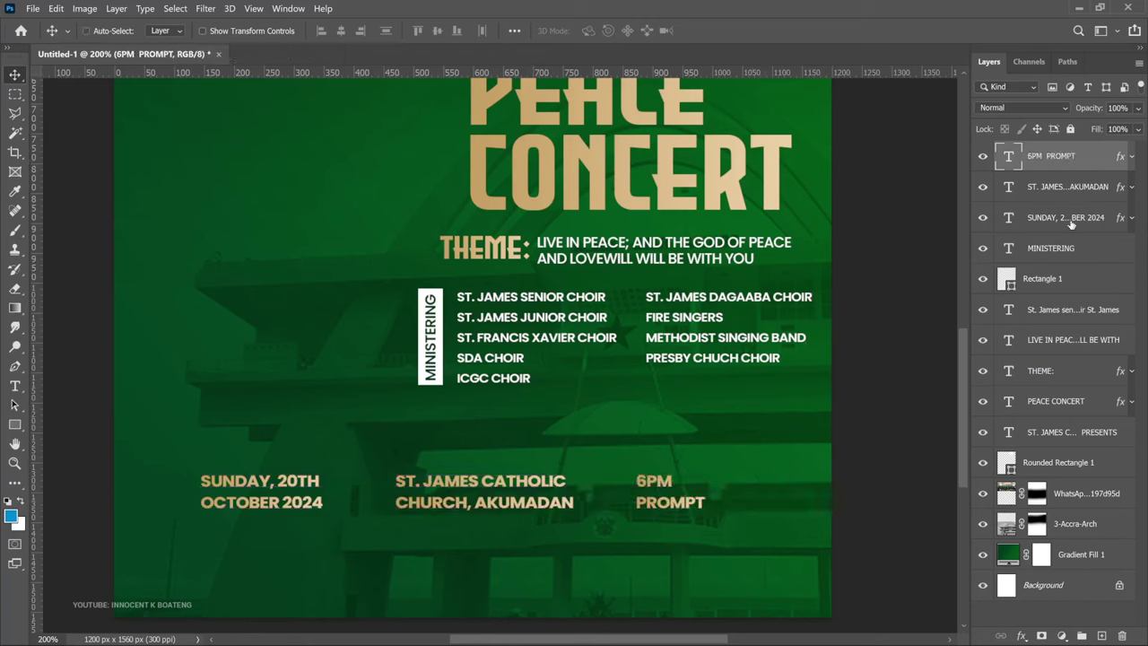
Distribute the date, venue and time texts horizontally with equal spacing
{"action": "left_click", "coordinate": [1071, 223], "text": "shift"}
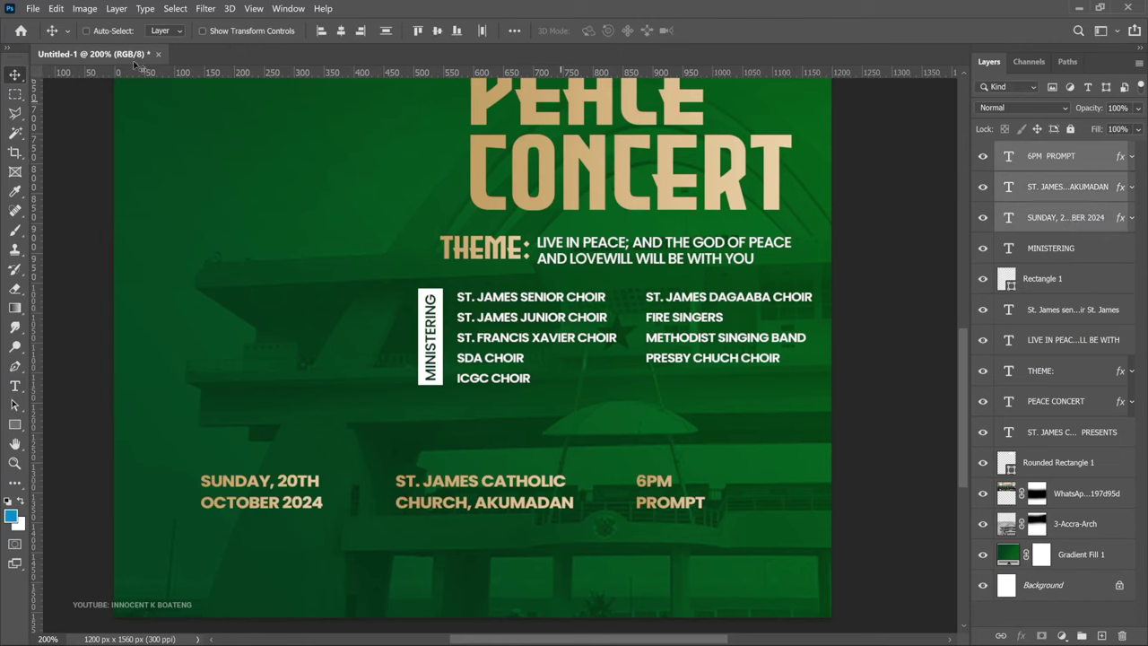
{"action": "left_click", "coordinate": [117, 9]}
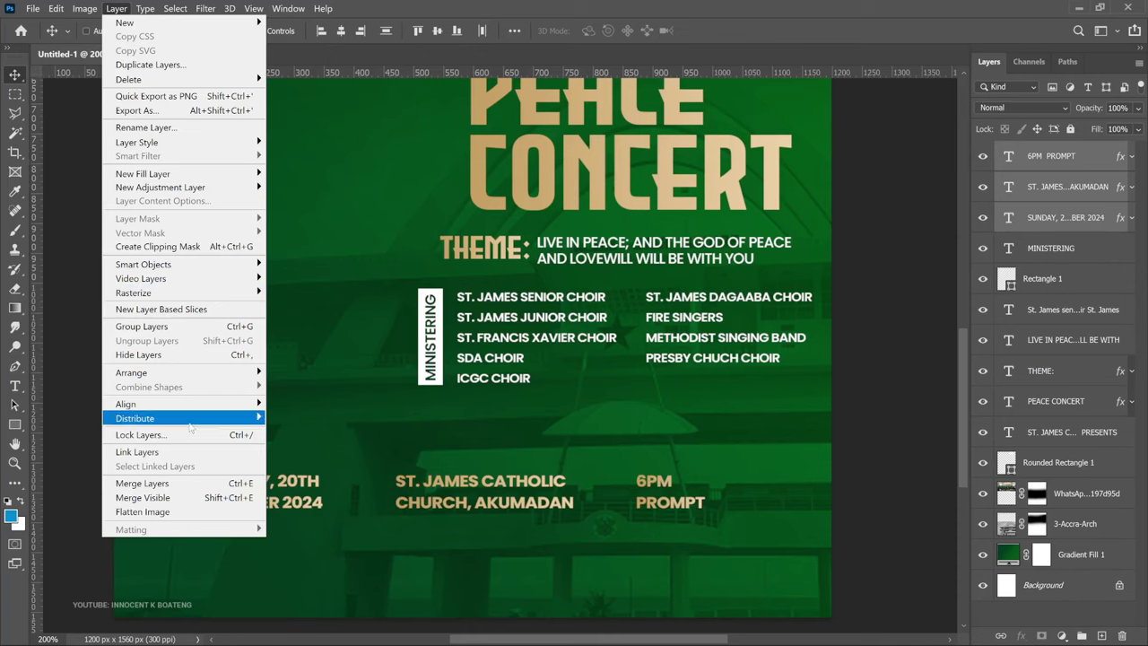
{"action": "mouse_move", "coordinate": [191, 421]}
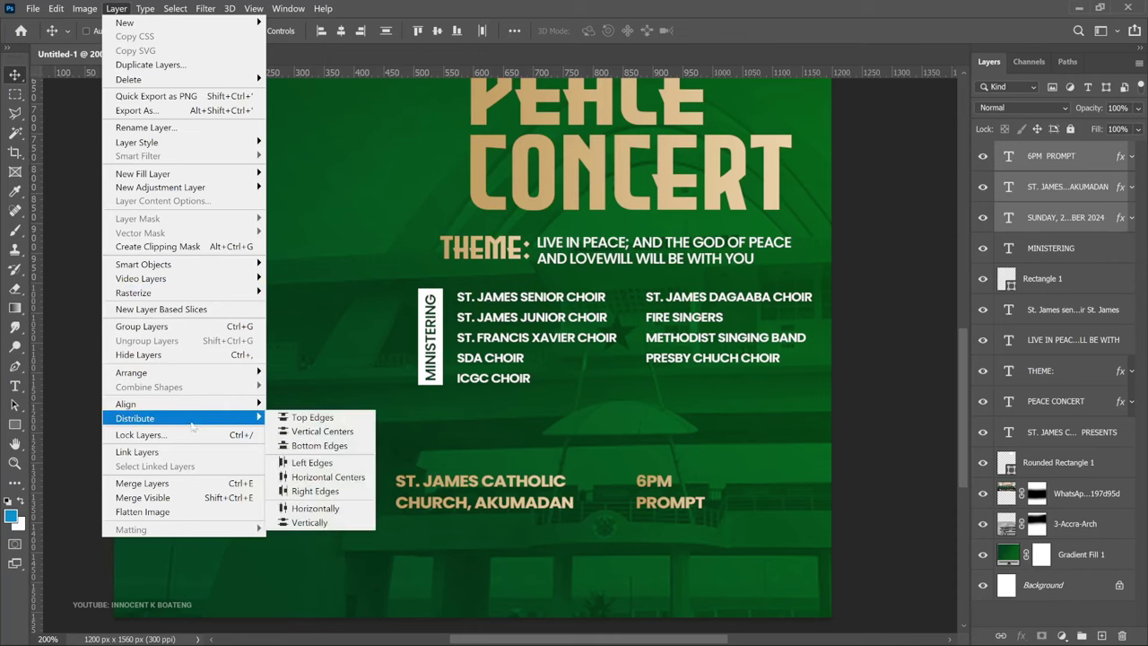
{"action": "left_click", "coordinate": [324, 511]}
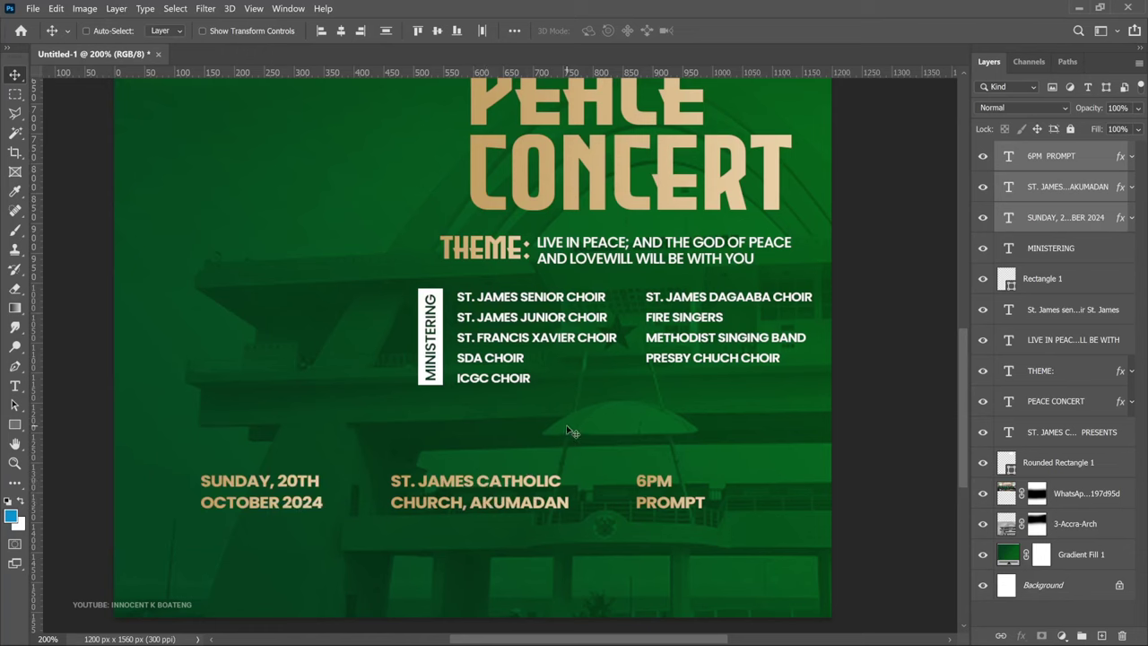
Group the date, venue and time texts and center the group horizontally on the canvas
{"action": "key", "text": "ctrl+g"}
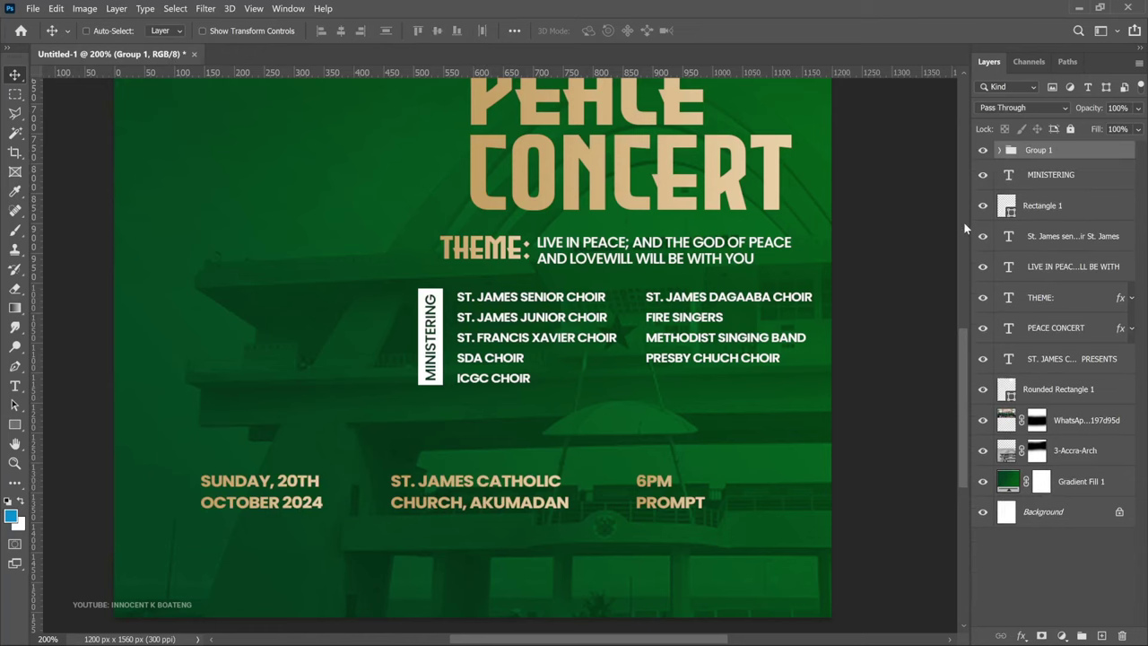
{"action": "key", "text": "ctrl+a"}
{"action": "left_click", "coordinate": [340, 38]}
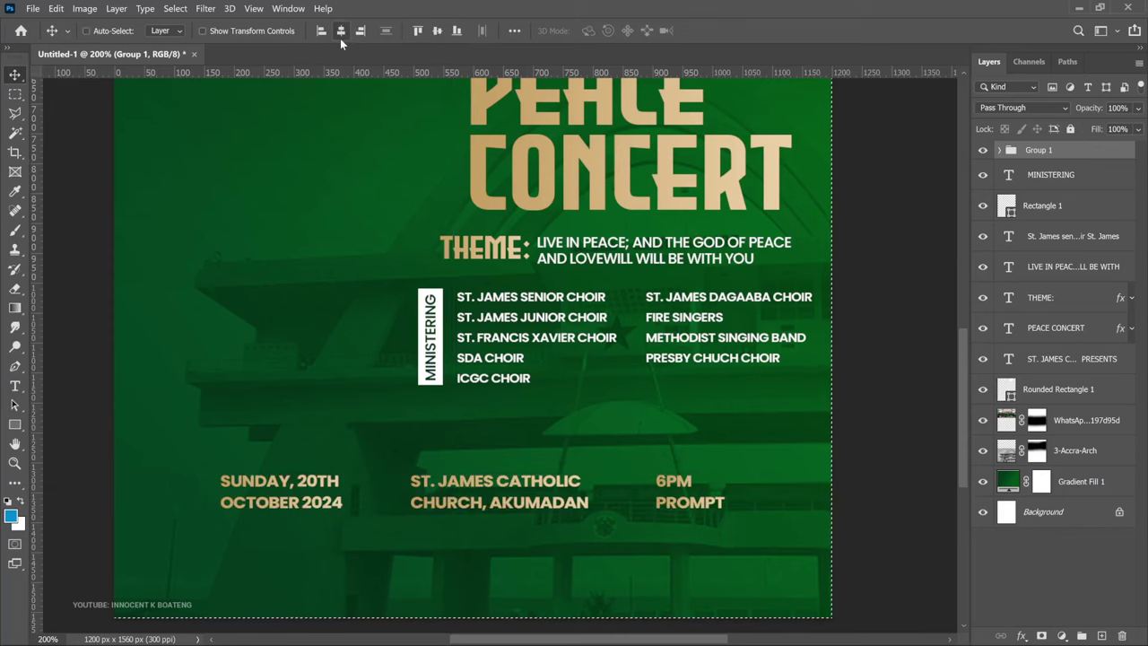
{"action": "key", "text": "ctrl+d"}
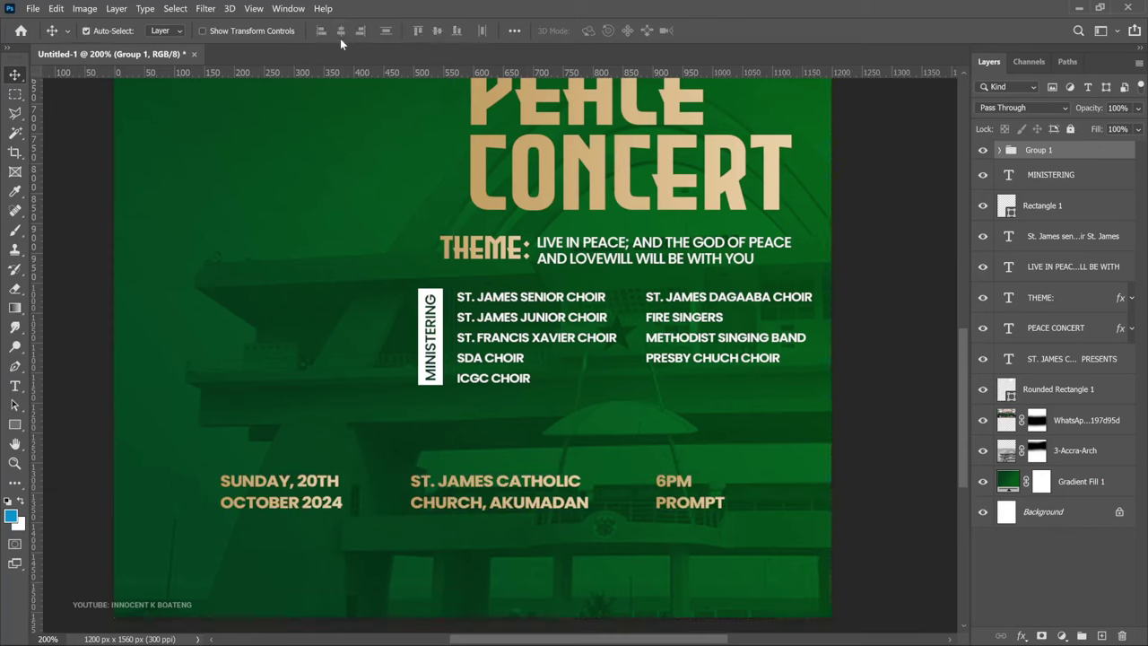
Place the Date icon file as an embedded image directly above the date text's layer
{"action": "right_click", "coordinate": [267, 481]}
{"action": "right_click", "coordinate": [262, 494]}
{"action": "right_click", "coordinate": [262, 493]}
{"action": "left_click", "coordinate": [292, 508]}
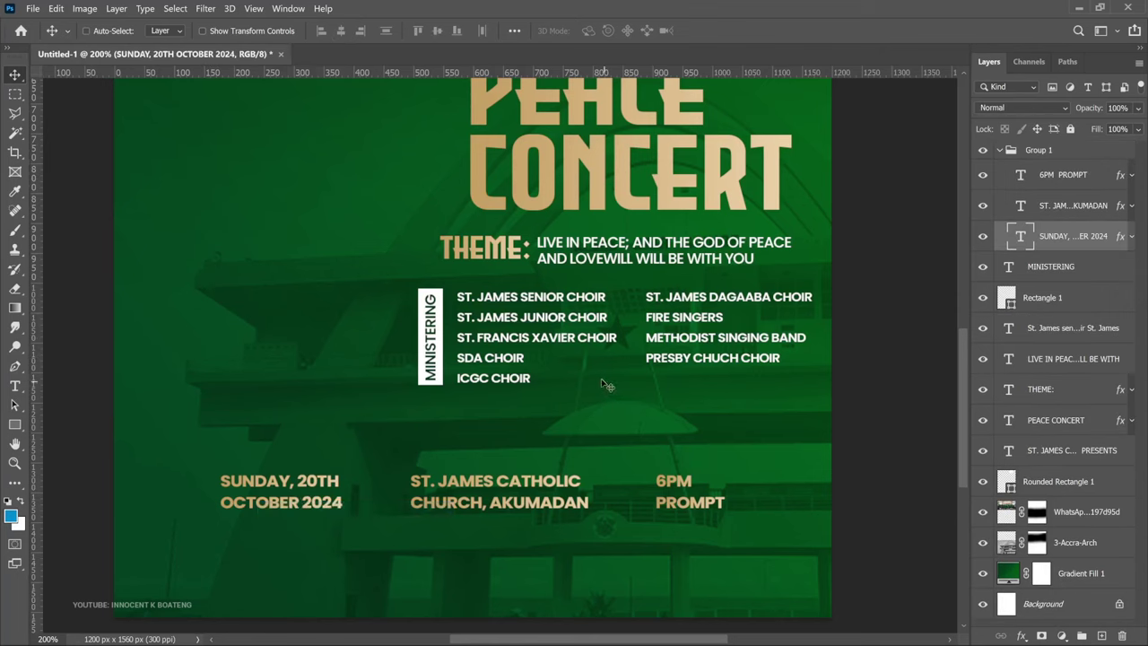
{"action": "left_click", "coordinate": [33, 9]}
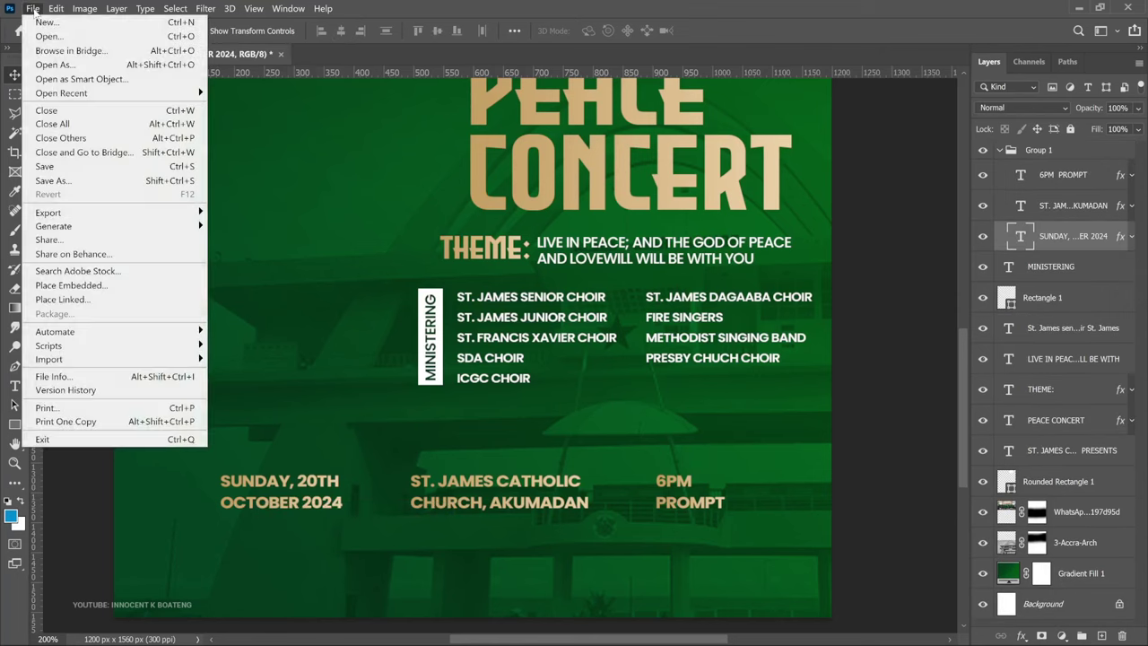
{"action": "left_click", "coordinate": [101, 286]}
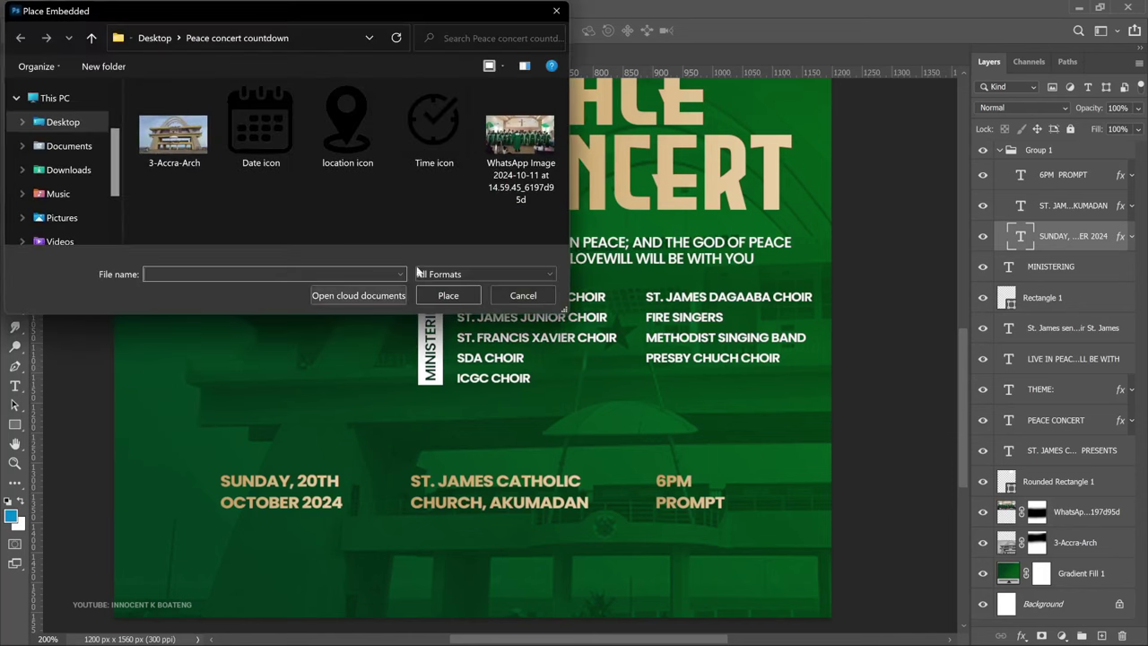
{"action": "double_click", "coordinate": [282, 160]}
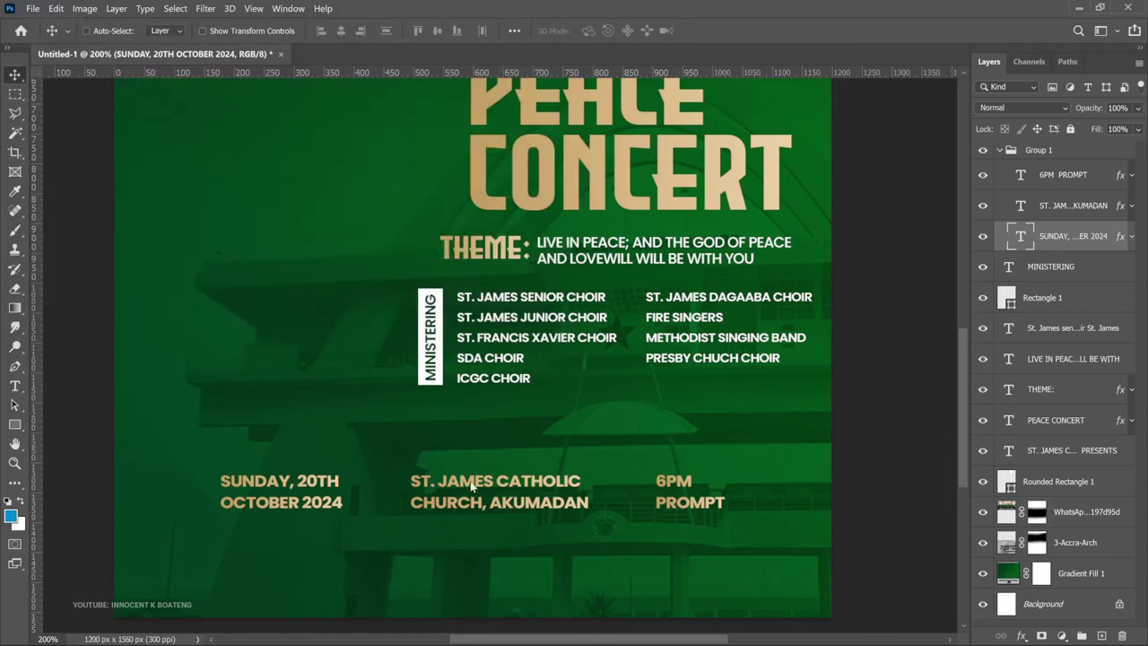
Shrink the date icon to fit just left of the date text and copy the date text's gradient overlay onto it
{"action": "key", "text": "ctrl+minus"}
{"action": "left_click_drag", "start_coordinate": [679, 359], "coordinate": [419, 538]}
{"action": "left_click_drag", "start_coordinate": [401, 583], "coordinate": [405, 451]}
{"action": "scroll", "coordinate": [405, 451], "scroll_direction": "up", "scroll_amount": 3}
{"action": "left_click_drag", "start_coordinate": [448, 494], "coordinate": [328, 561]}
{"action": "key", "text": "Return"}
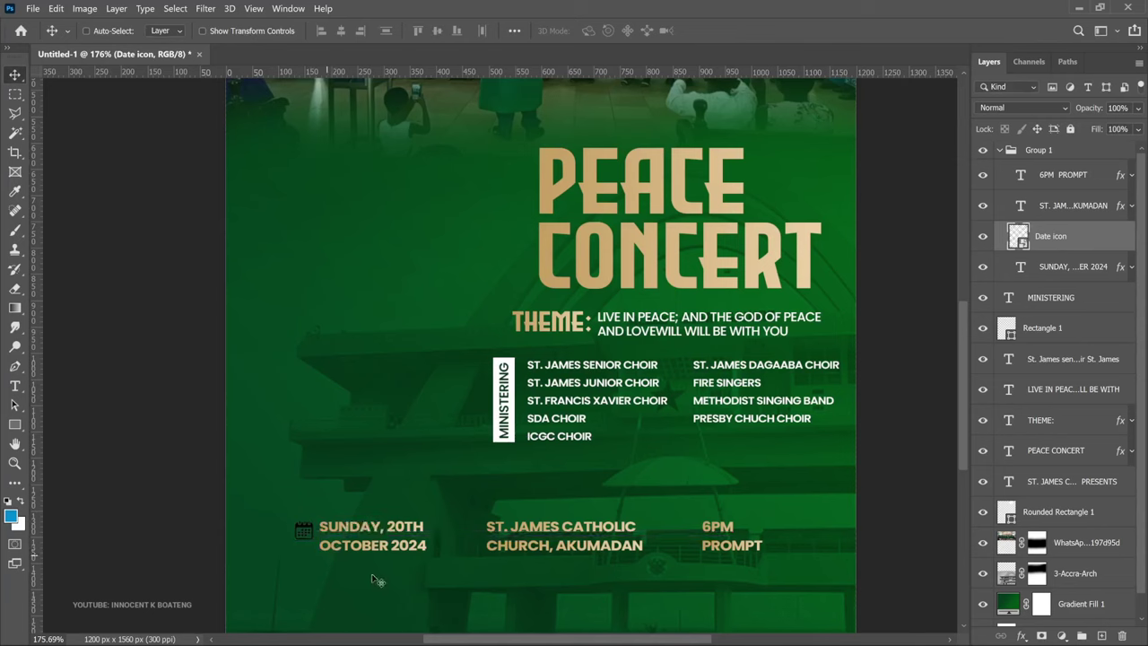
{"action": "key", "text": "Up"}
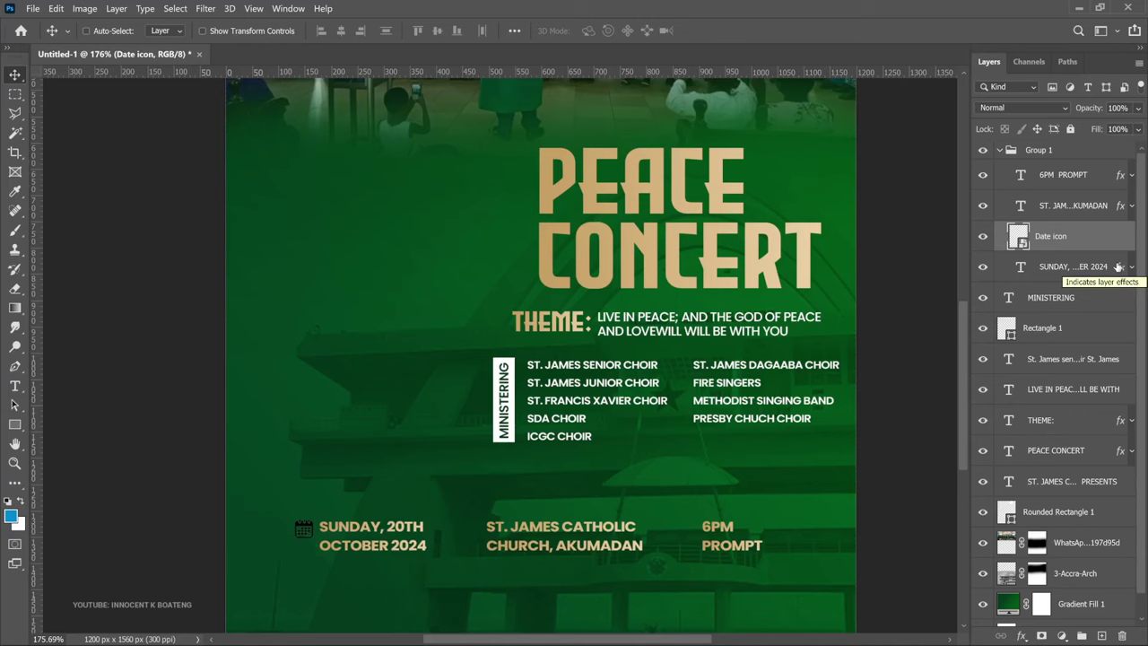
{"action": "left_click_drag", "start_coordinate": [1120, 268], "coordinate": [1121, 240]}
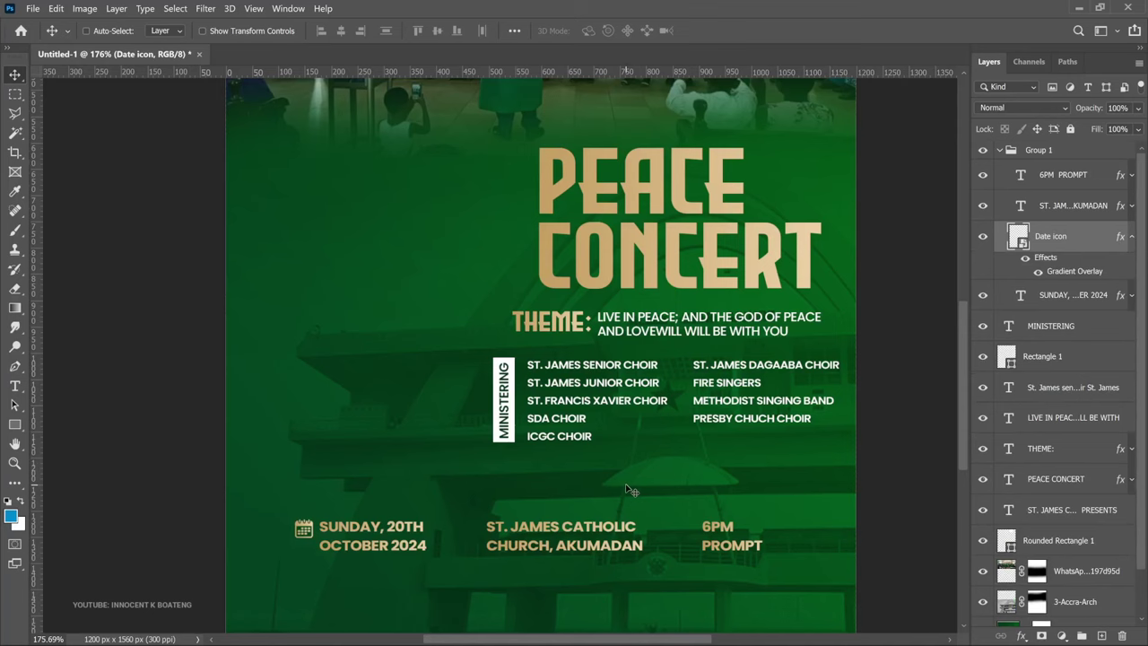
Place the location icon file as an embedded image, shrink it and position it just left of the venue text
{"action": "left_click", "coordinate": [33, 9]}
{"action": "left_click", "coordinate": [63, 285]}
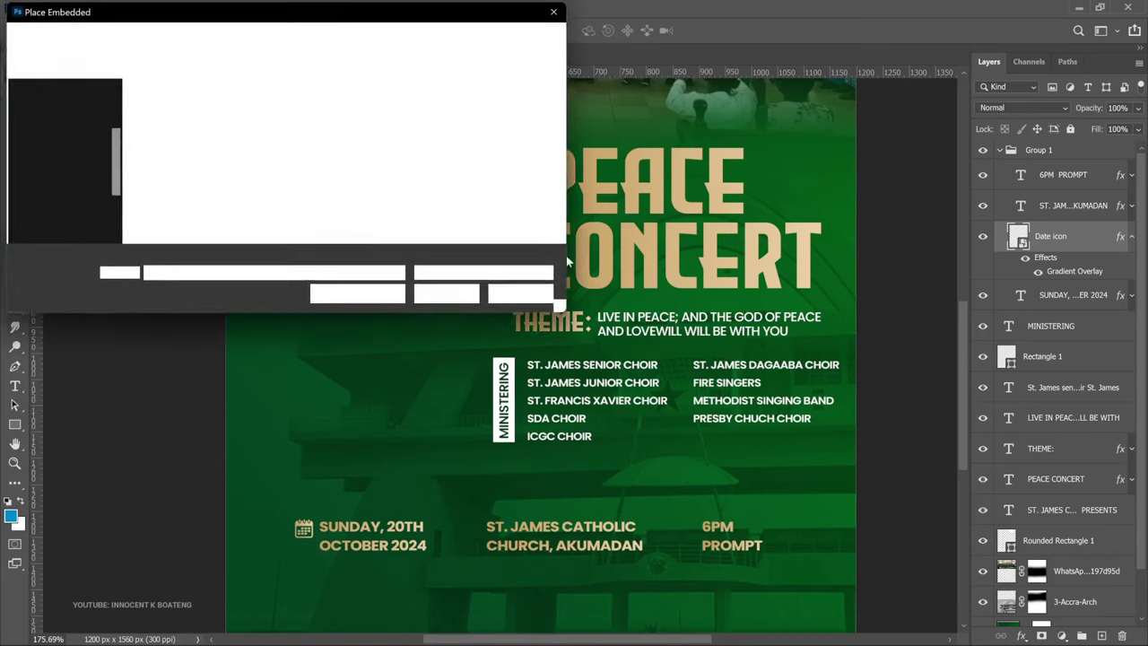
{"action": "double_click", "coordinate": [314, 148]}
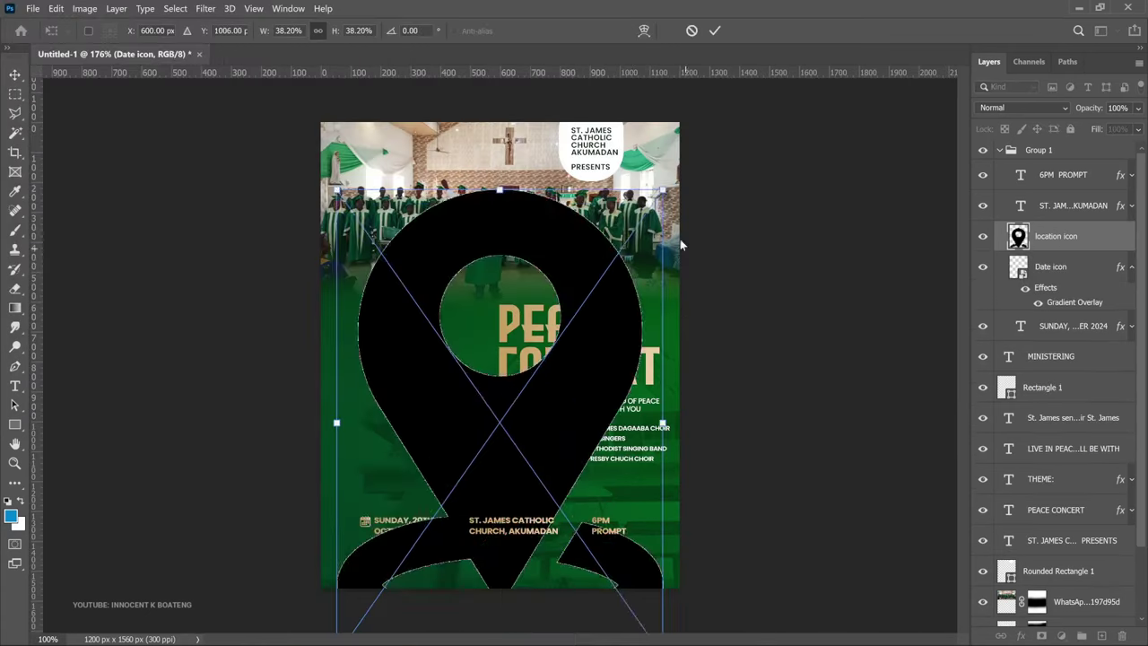
{"action": "left_click_drag", "start_coordinate": [662, 190], "coordinate": [385, 574]}
{"action": "scroll", "coordinate": [502, 538], "scroll_direction": "up", "scroll_amount": 3}
{"action": "left_click_drag", "start_coordinate": [332, 610], "coordinate": [461, 519]}
{"action": "key", "text": "Return"}
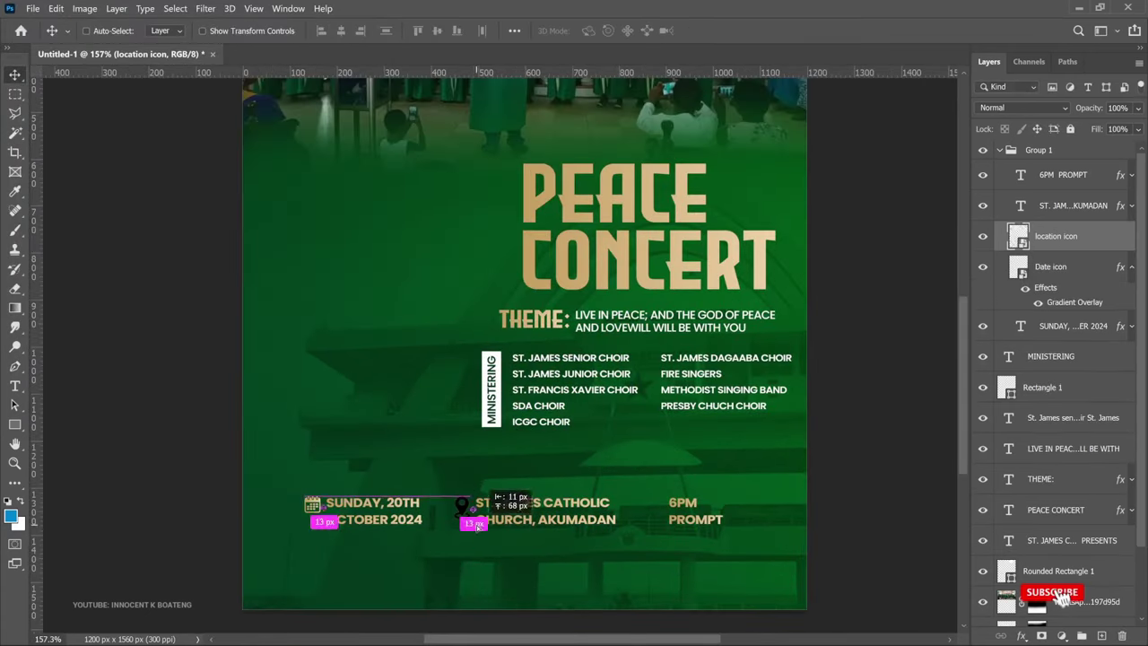
Copy the date icon's gradient overlay onto the location icon, and place the Time icon just left of the 6PM PROMPT text
{"action": "left_click", "coordinate": [1131, 267]}
{"action": "left_click_drag", "start_coordinate": [1122, 270], "coordinate": [1116, 244]}
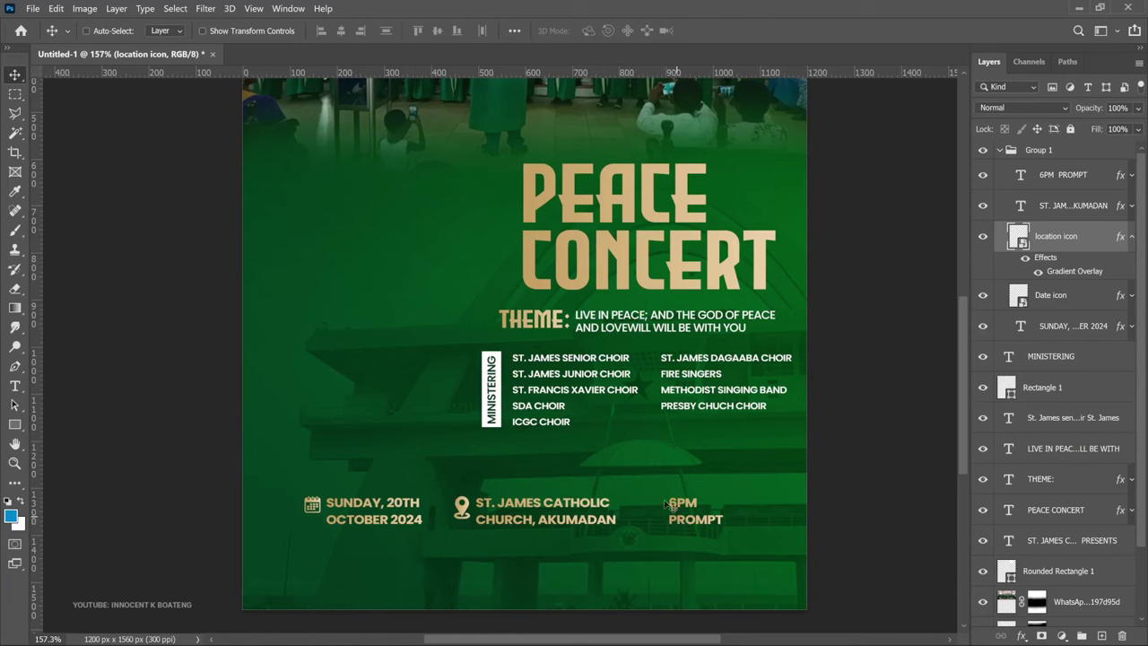
{"action": "key", "text": "ctrl+v"}
{"action": "left_click_drag", "start_coordinate": [536, 347], "coordinate": [674, 524]}
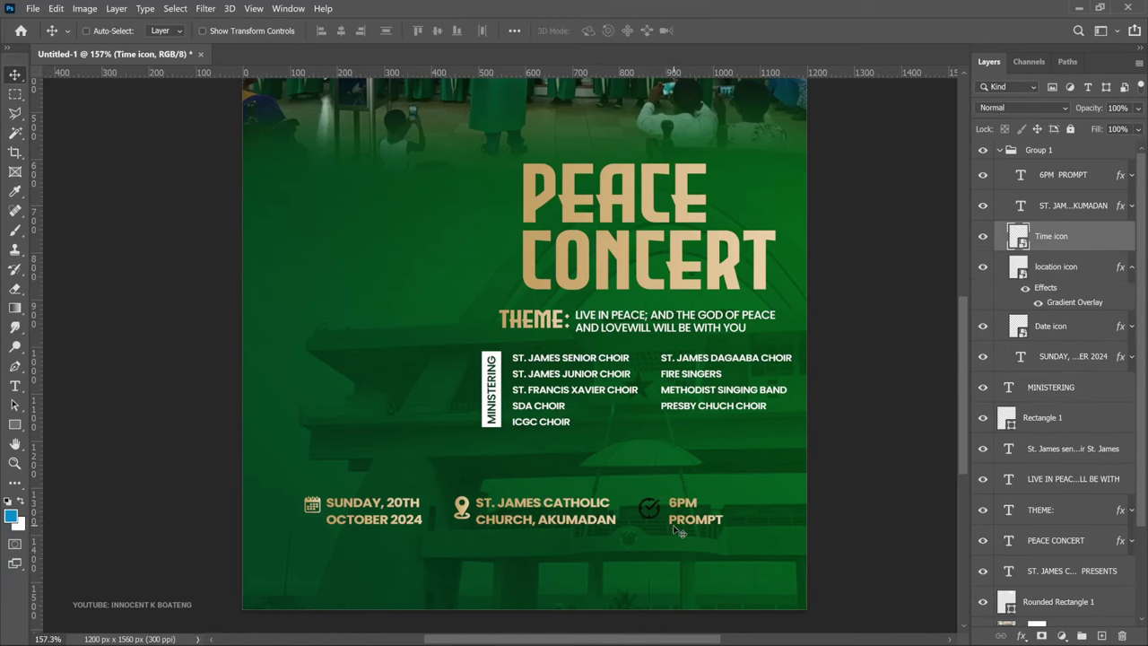
Add the "Put things in order, listen to my appeal..." quote (2Cor 13:11) as centered white text below the date, venue and time row
{"action": "key", "text": "ctrl+1"}
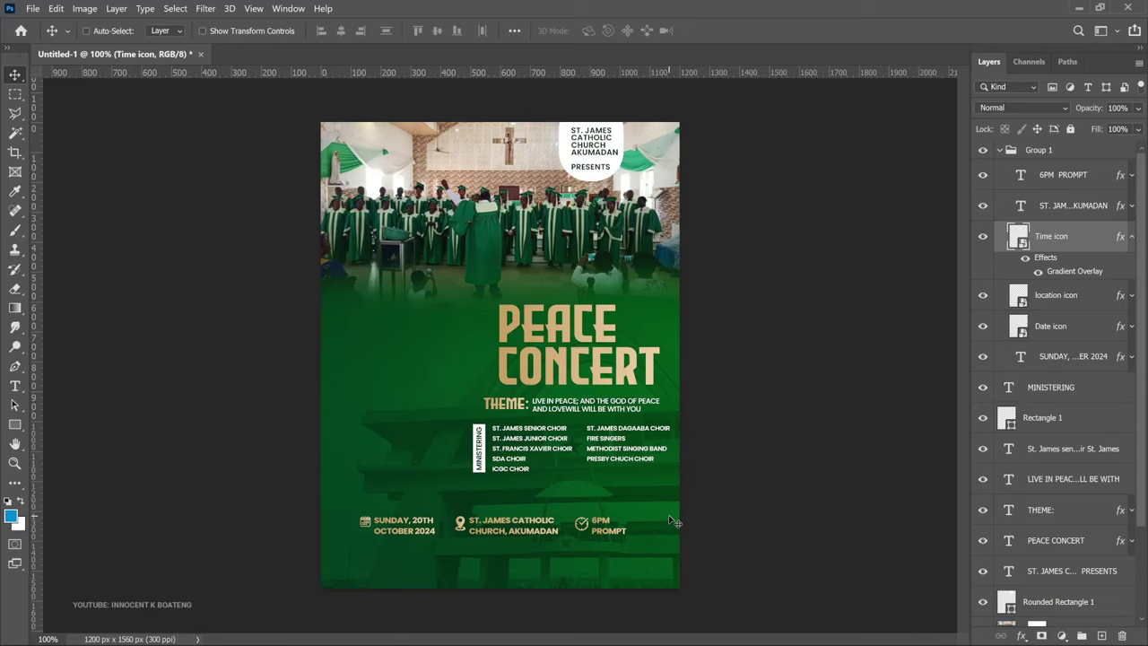
{"action": "key", "text": "ctrl+plus"}
{"action": "key", "text": "z"}
{"action": "left_click_drag", "start_coordinate": [499, 548], "coordinate": [498, 432]}
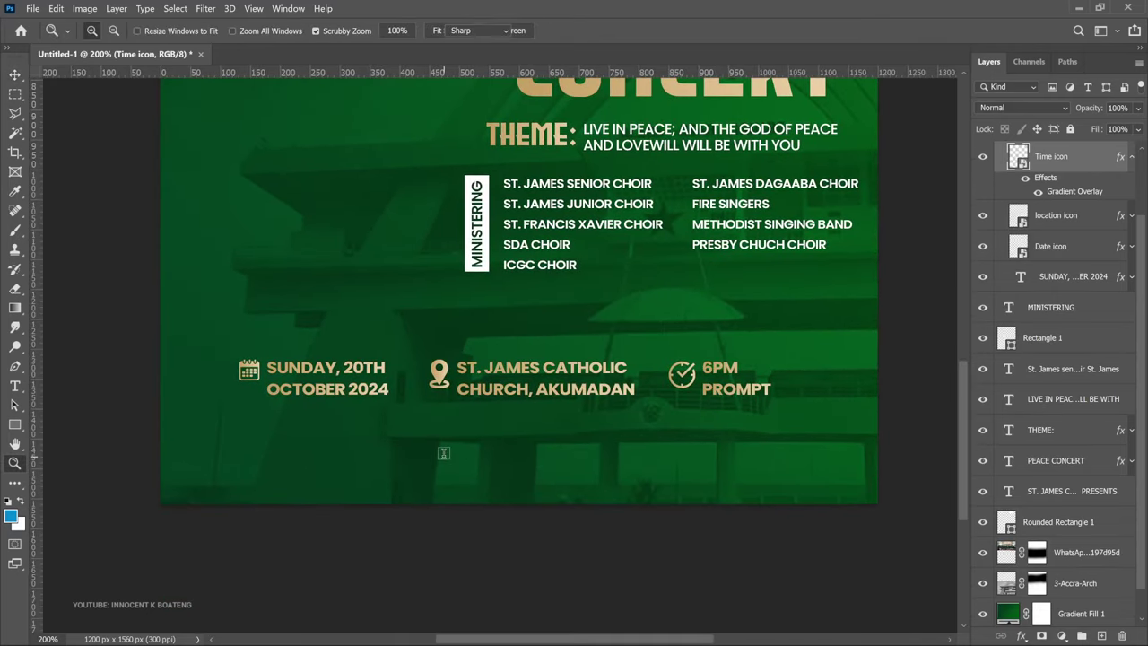
{"action": "key", "text": "t"}
{"action": "left_click", "coordinate": [441, 444]}
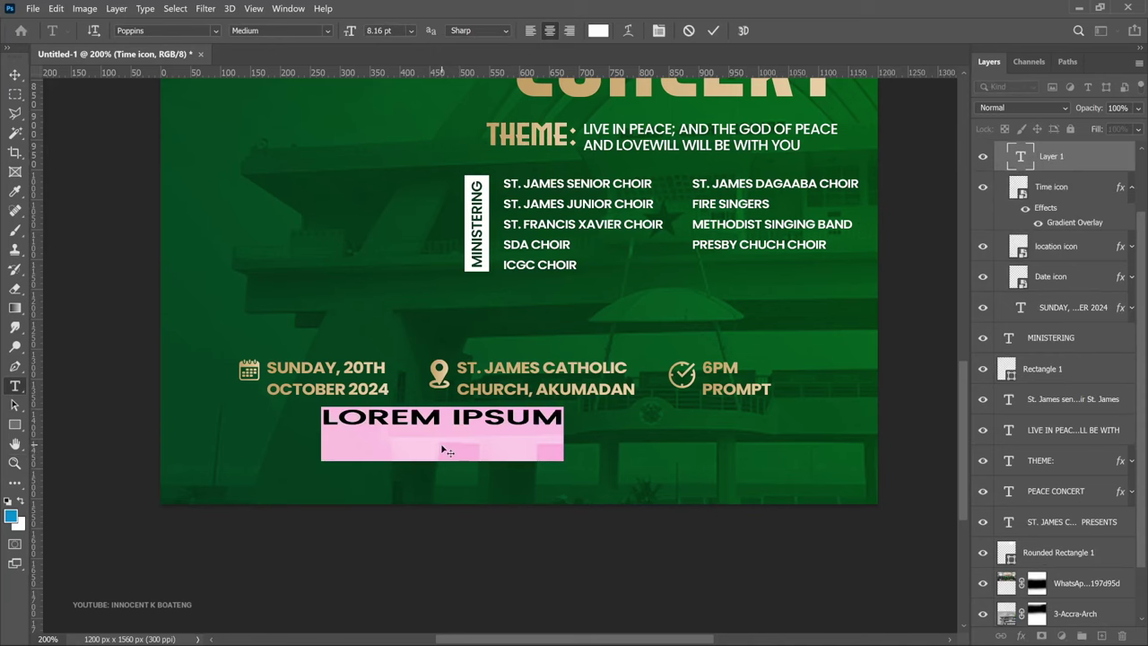
{"action": "key", "text": "ctrl+v"}
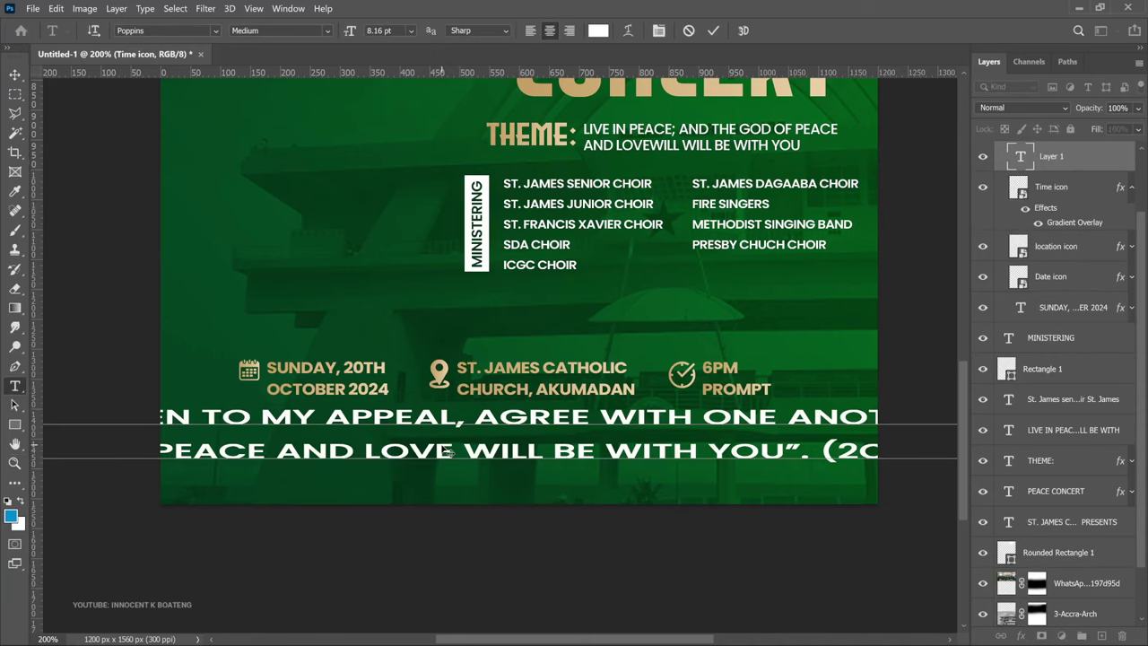
{"action": "key", "text": "ctrl+Return"}
Shrink the scripture quote to fit within the flyer's width and center it horizontally on the canvas
{"action": "key", "text": "ctrl+t"}
{"action": "key", "text": "ctrl+minus"}
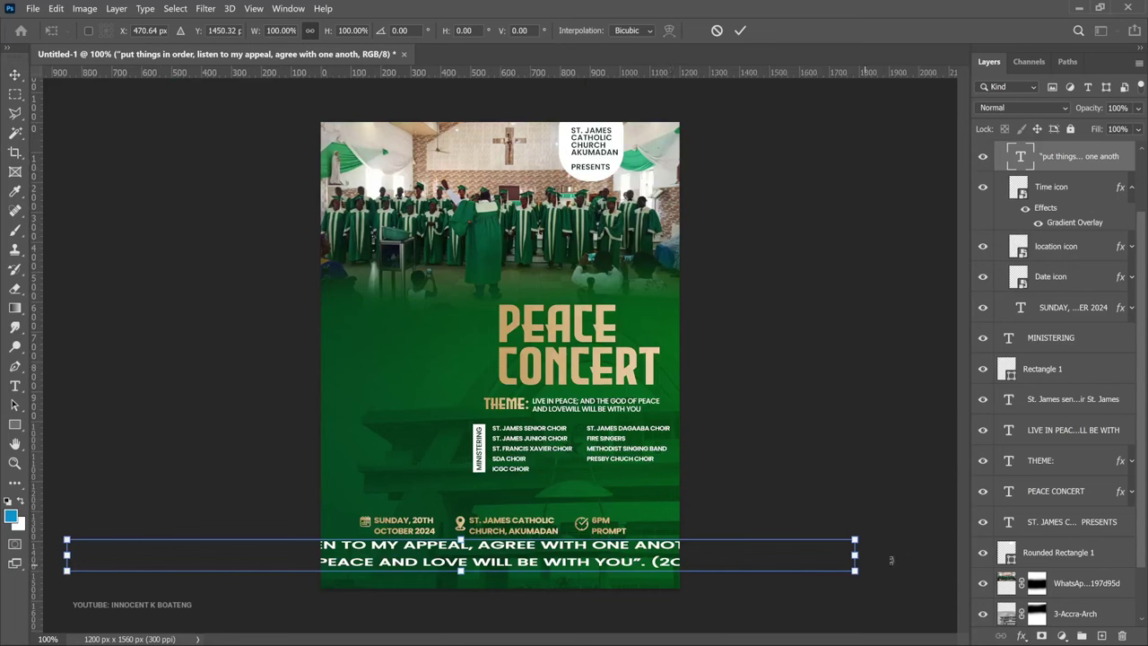
{"action": "left_click_drag", "start_coordinate": [858, 551], "coordinate": [509, 558]}
{"action": "key", "text": "Return"}
{"action": "key", "text": "ctrl+a"}
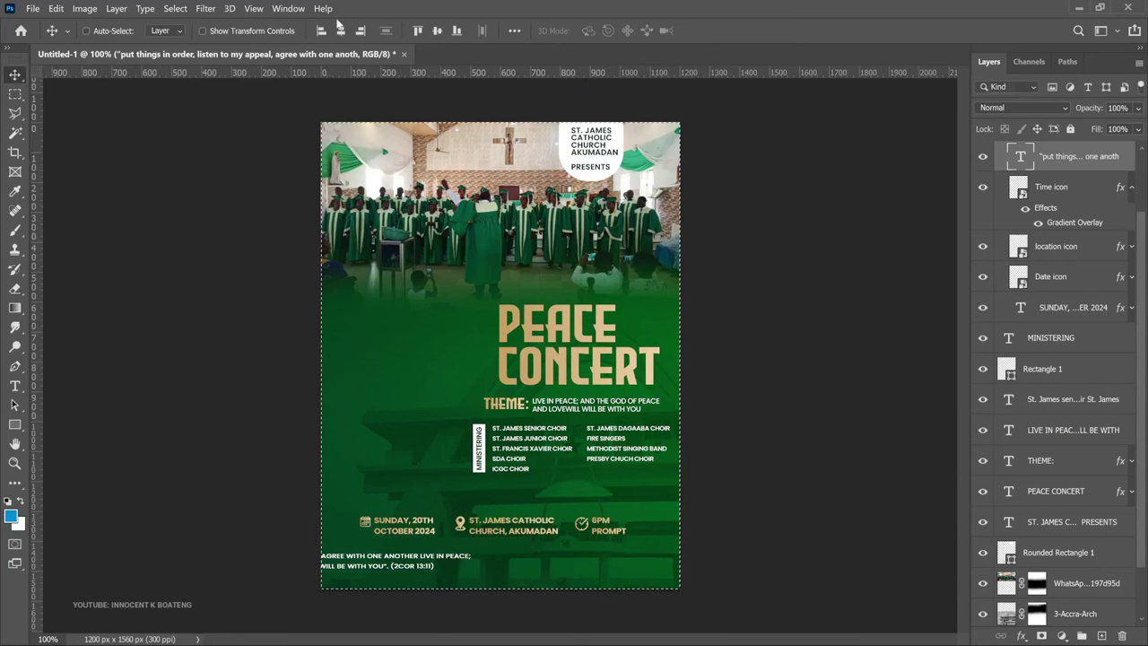
{"action": "left_click", "coordinate": [341, 31]}
{"action": "key", "text": "ctrl+d"}
Narrow the scripture quote symmetrically to about 88% of its width
{"action": "key", "text": "ctrl+t"}
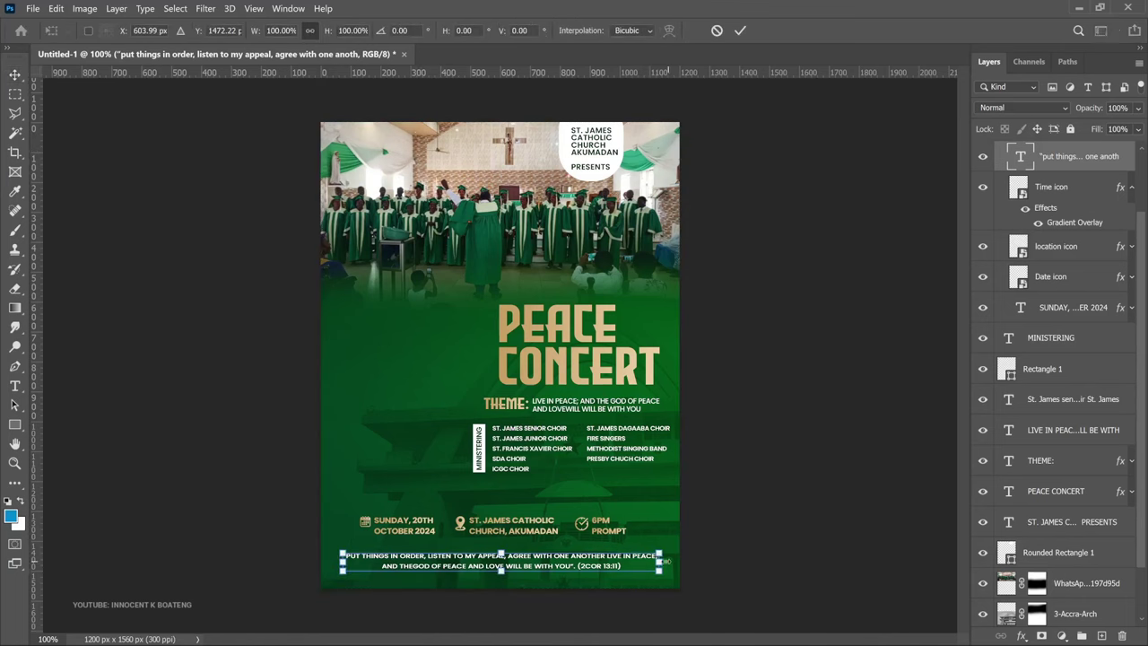
{"action": "left_click_drag", "start_coordinate": [661, 560], "coordinate": [641, 556]}
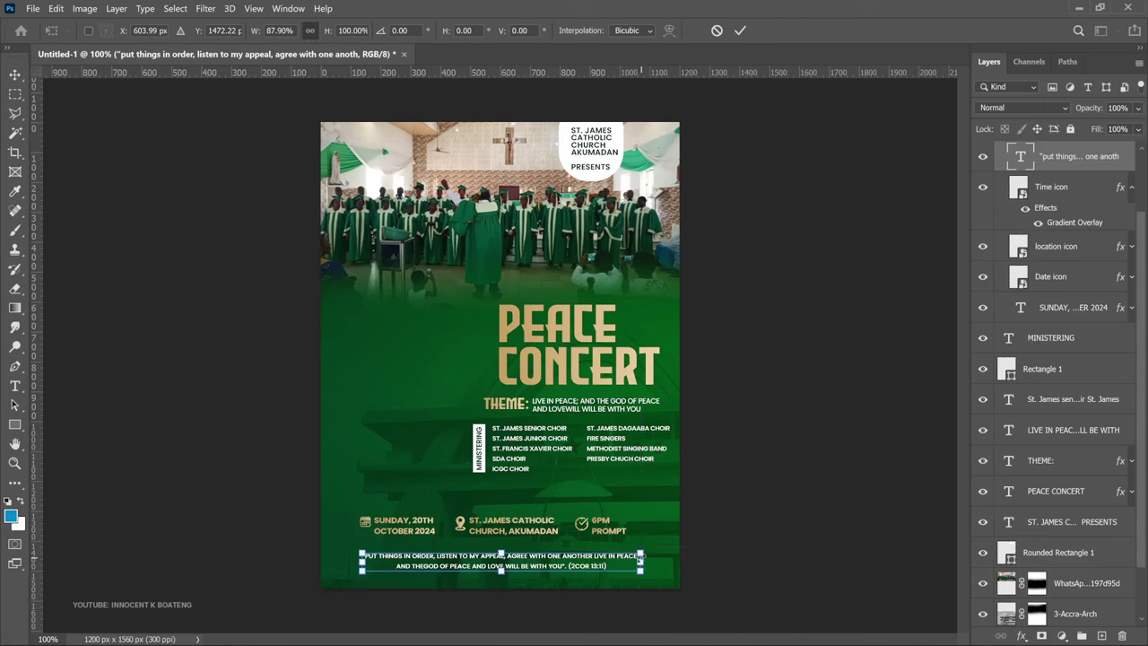
{"action": "key", "text": "Return"}
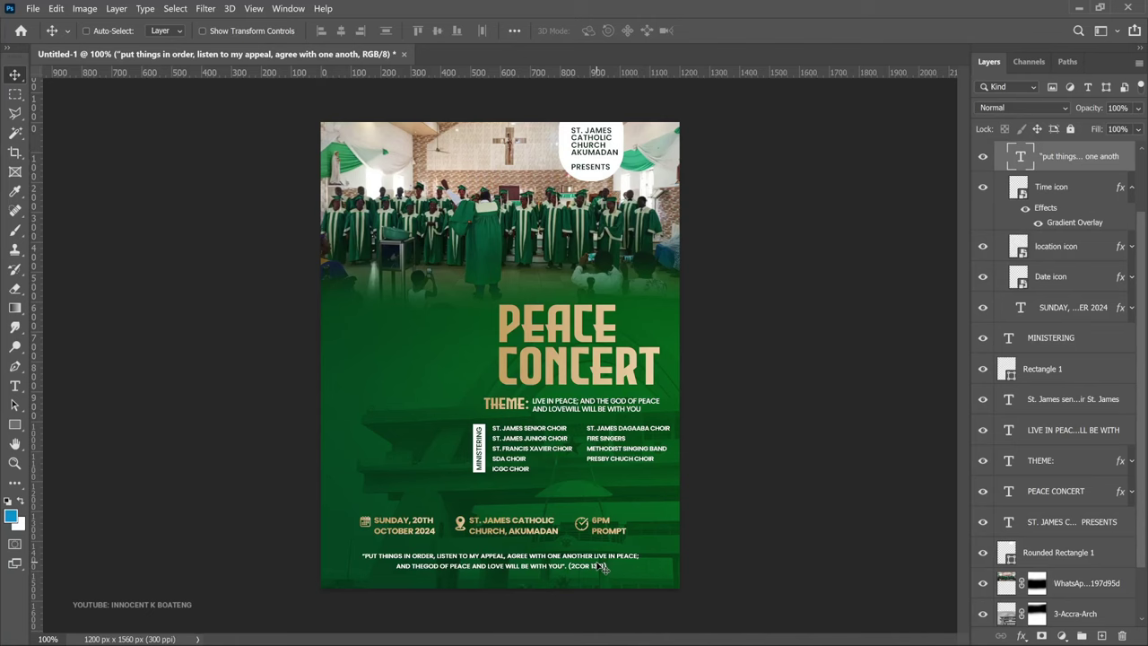
Group the choir list with the MINISTERING label and its rectangle, and move the group slightly down
{"action": "right_click", "coordinate": [497, 455]}
{"action": "left_click", "coordinate": [525, 461]}
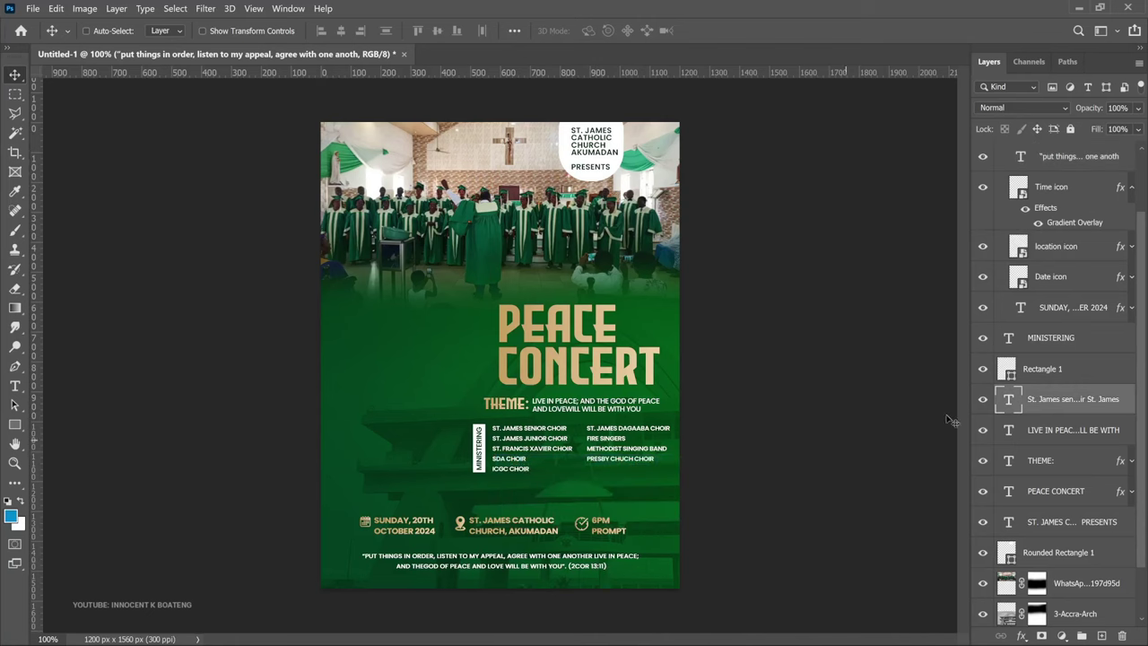
{"action": "left_click", "coordinate": [1048, 369], "text": "shift"}
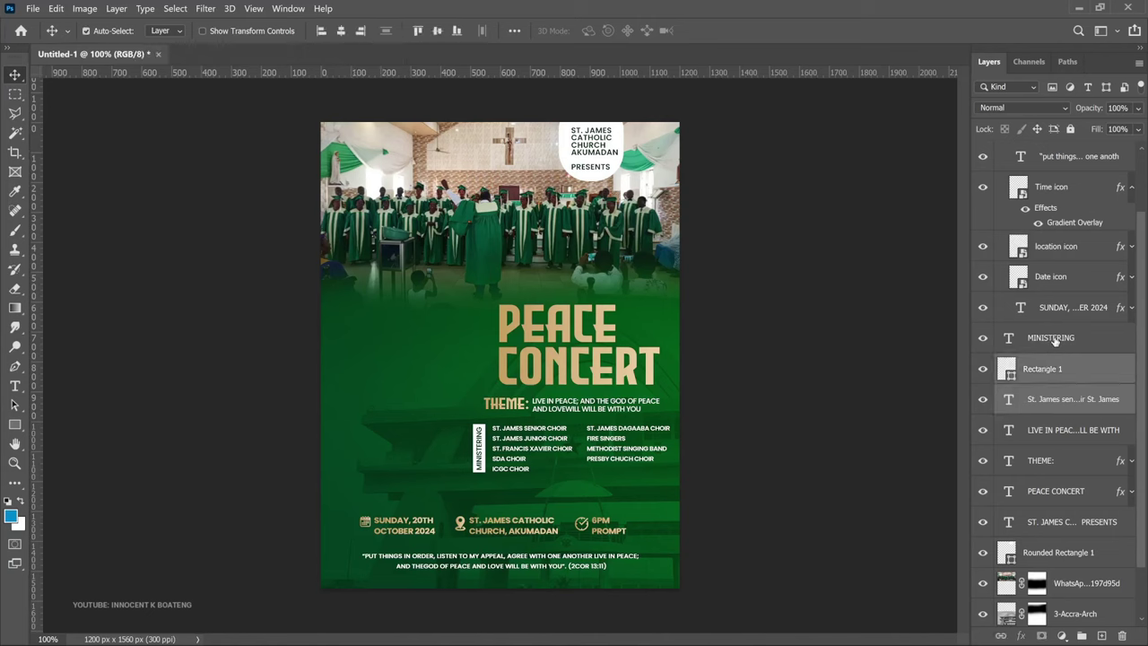
{"action": "left_click", "coordinate": [1054, 339], "text": "shift"}
{"action": "key", "text": "ctrl+g"}
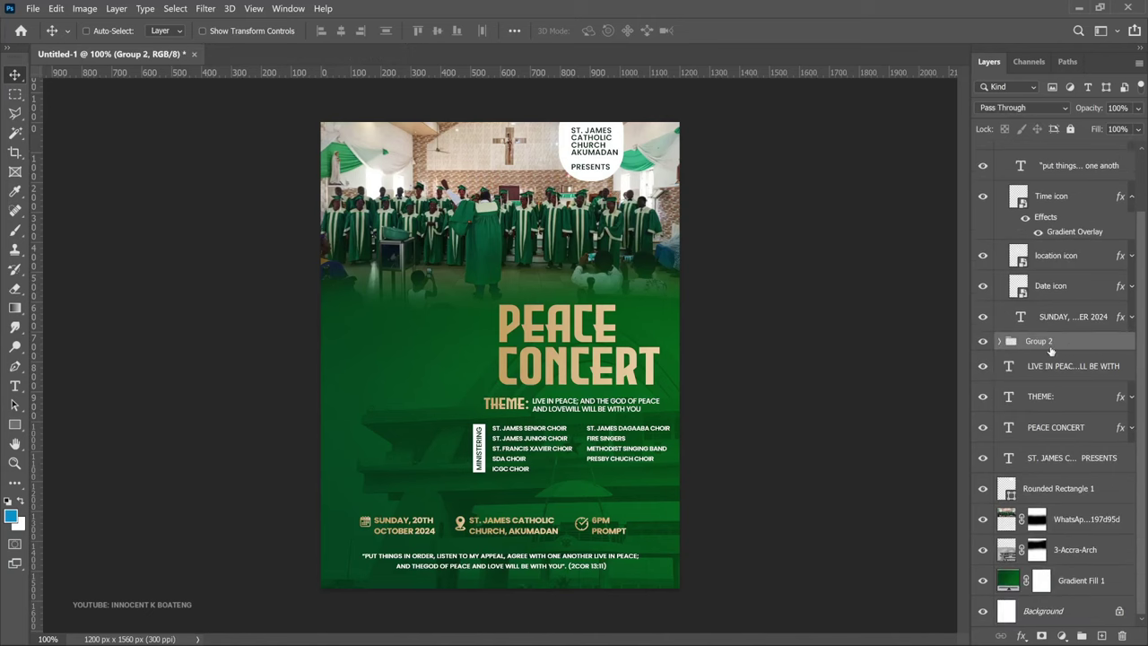
{"action": "key", "text": "Down"}
{"action": "key", "text": "Down"}
{"action": "key", "text": "Down"}
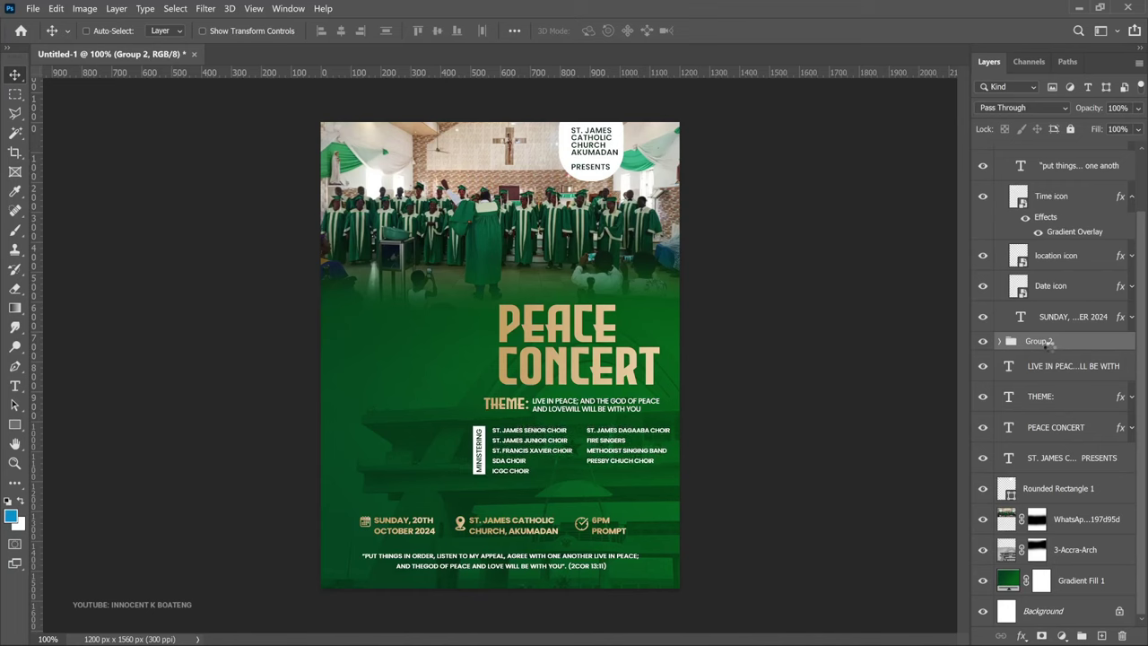
{"action": "key", "text": "shift+Down"}
{"action": "key", "text": "shift+Down"}
{"action": "key", "text": "shift+Down"}
Group the THEME: label with its theme text and nudge the group down toward the choir list
{"action": "right_click", "coordinate": [587, 400]}
{"action": "left_click", "coordinate": [618, 413]}
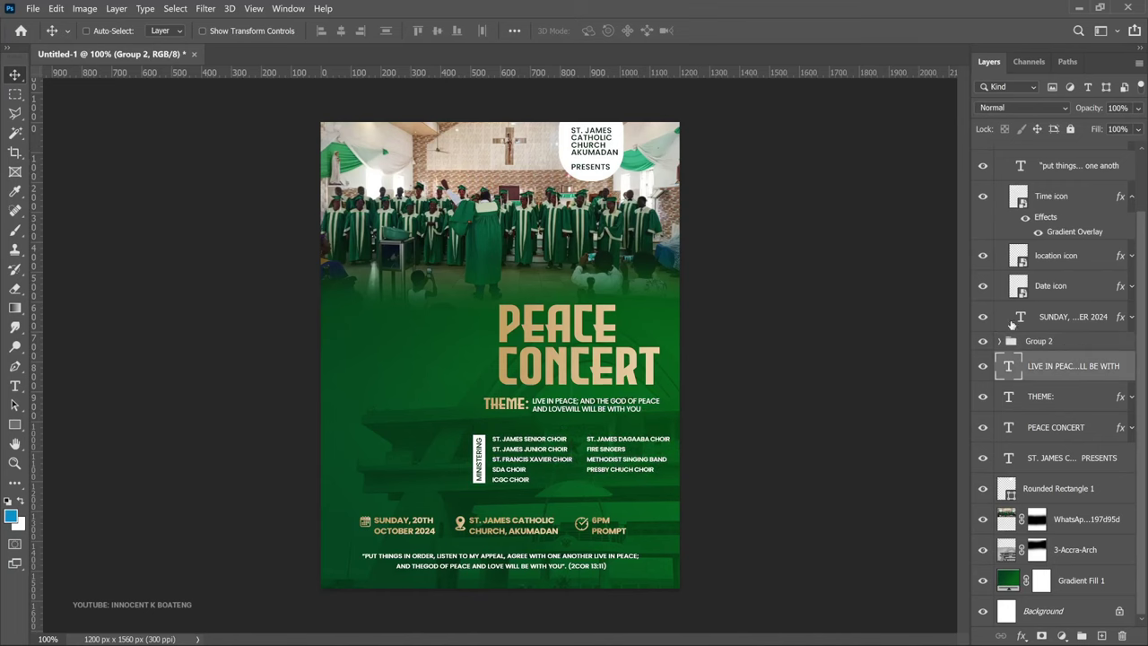
{"action": "left_click", "coordinate": [1048, 396], "text": "ctrl"}
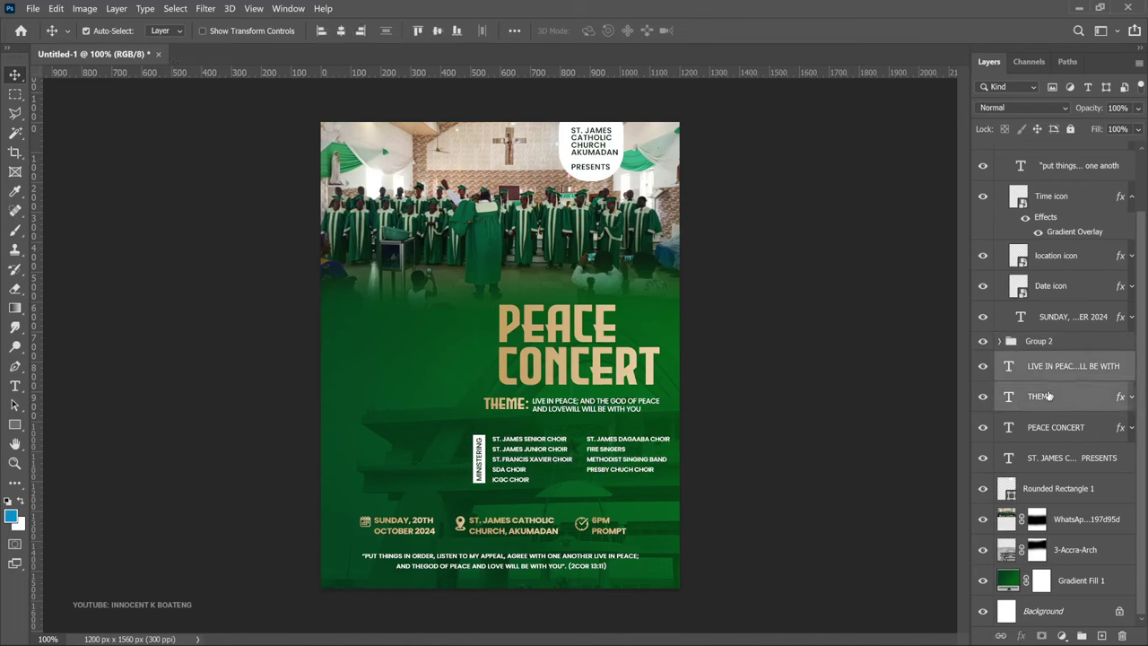
{"action": "key", "text": "ctrl+g"}
{"action": "key", "text": "Down"}
{"action": "key", "text": "Down"}
{"action": "key", "text": "Down"}
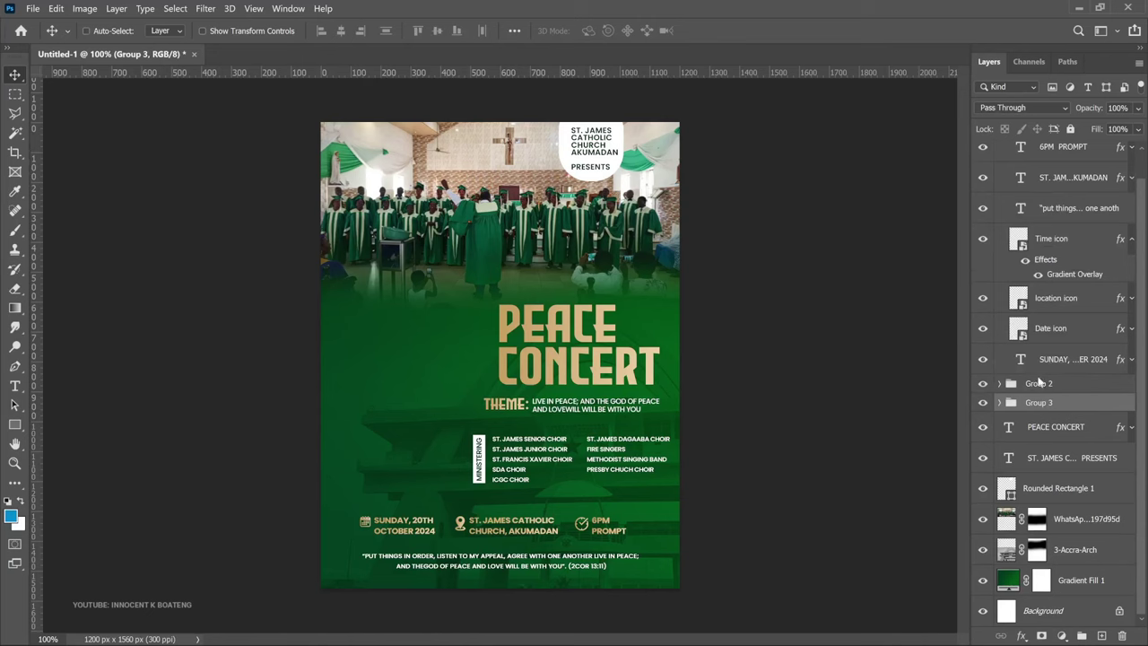
{"action": "key", "text": "Down"}
{"action": "key", "text": "Down"}
{"action": "key", "text": "Down"}
{"action": "key", "text": "Down"}
{"action": "key", "text": "Down"}
{"action": "key", "text": "Down"}
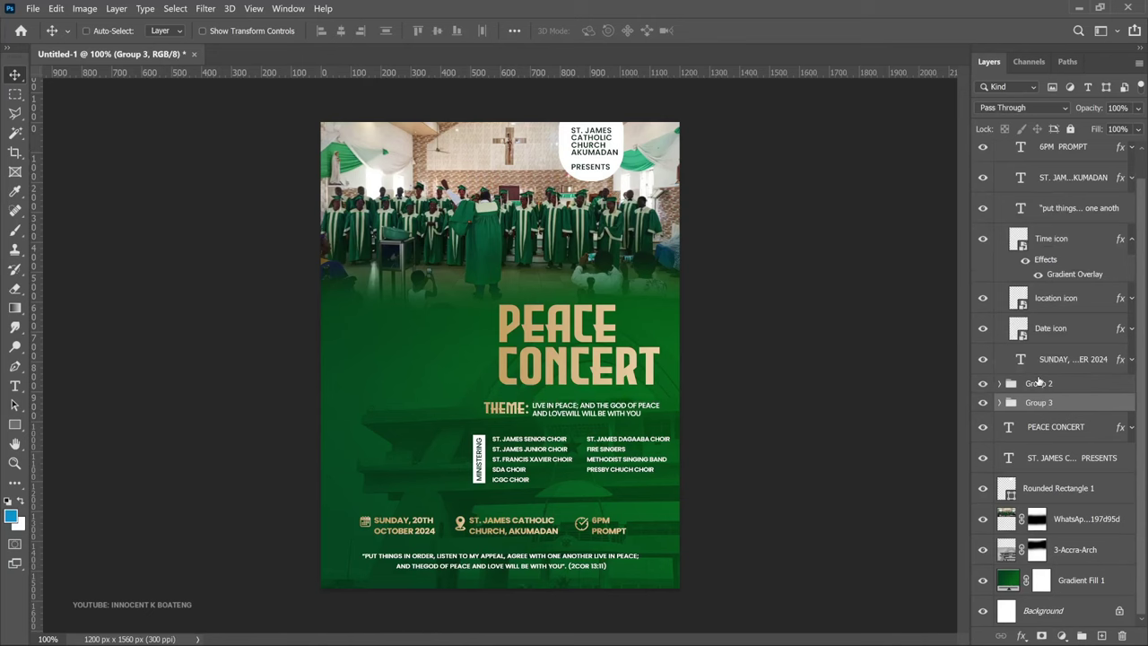
Enlarge the PEACE CONCERT title to about 108% so its left edge lines up with the THEME: label
{"action": "right_click", "coordinate": [614, 392]}
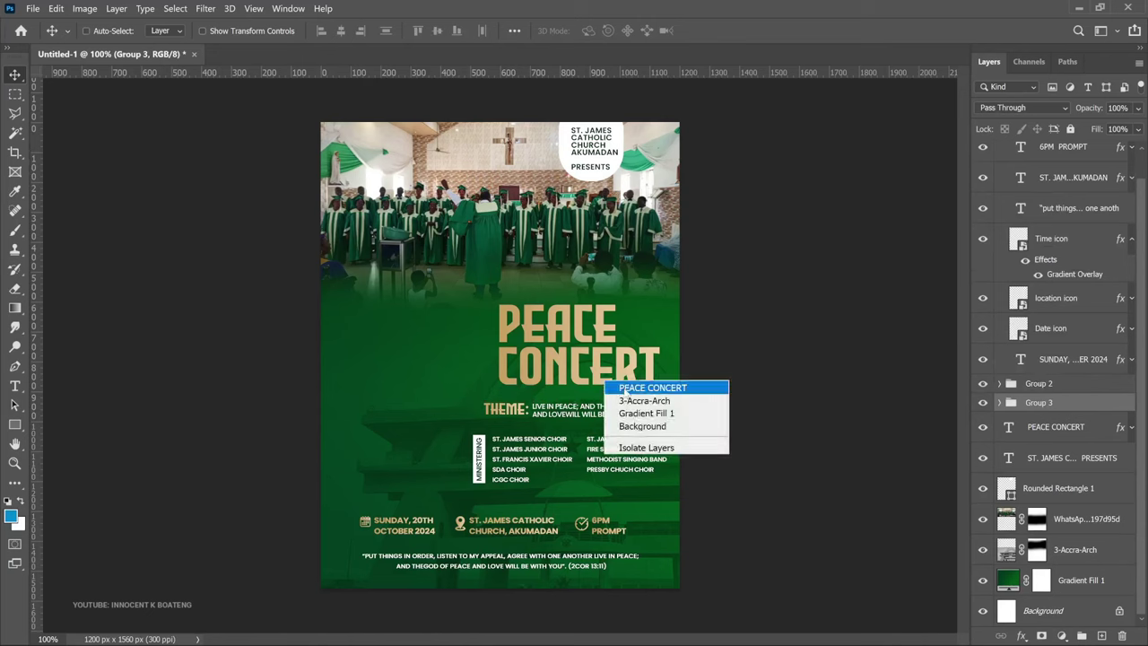
{"action": "left_click", "coordinate": [628, 387]}
{"action": "key", "text": "ctrl+t"}
{"action": "left_click_drag", "start_coordinate": [496, 393], "coordinate": [482, 401]}
{"action": "key", "text": "Return"}
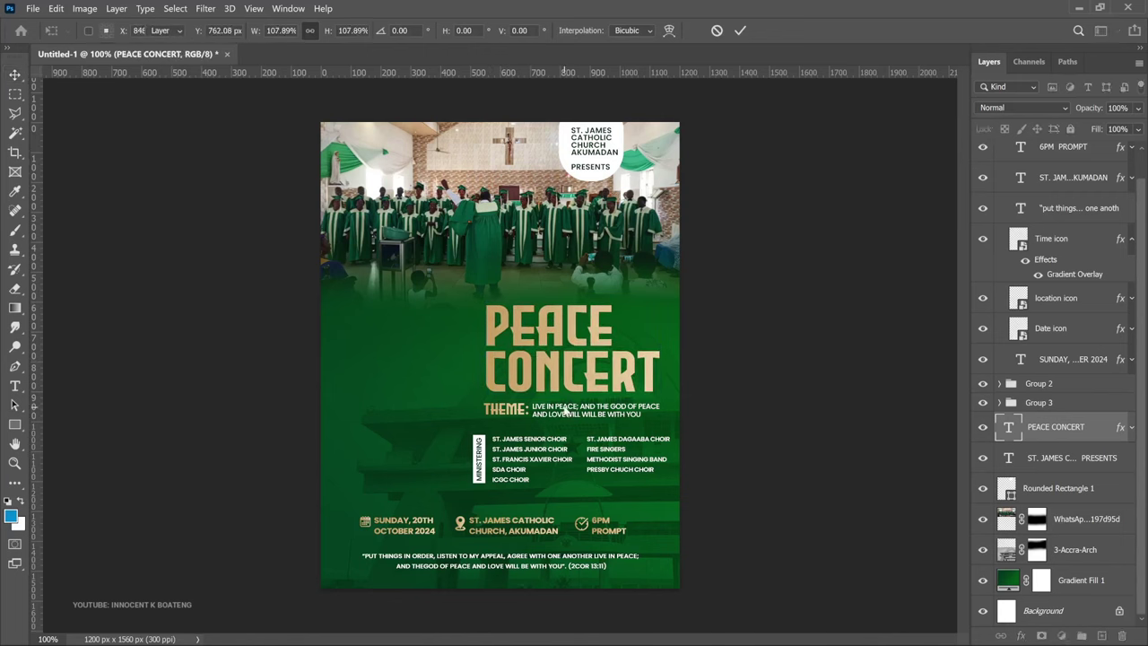
Scale the choir list group down slightly so its left edge lines up with the title and THEME: label
{"action": "right_click", "coordinate": [507, 461]}
{"action": "left_click", "coordinate": [529, 472]}
{"action": "key", "text": "ctrl+t"}
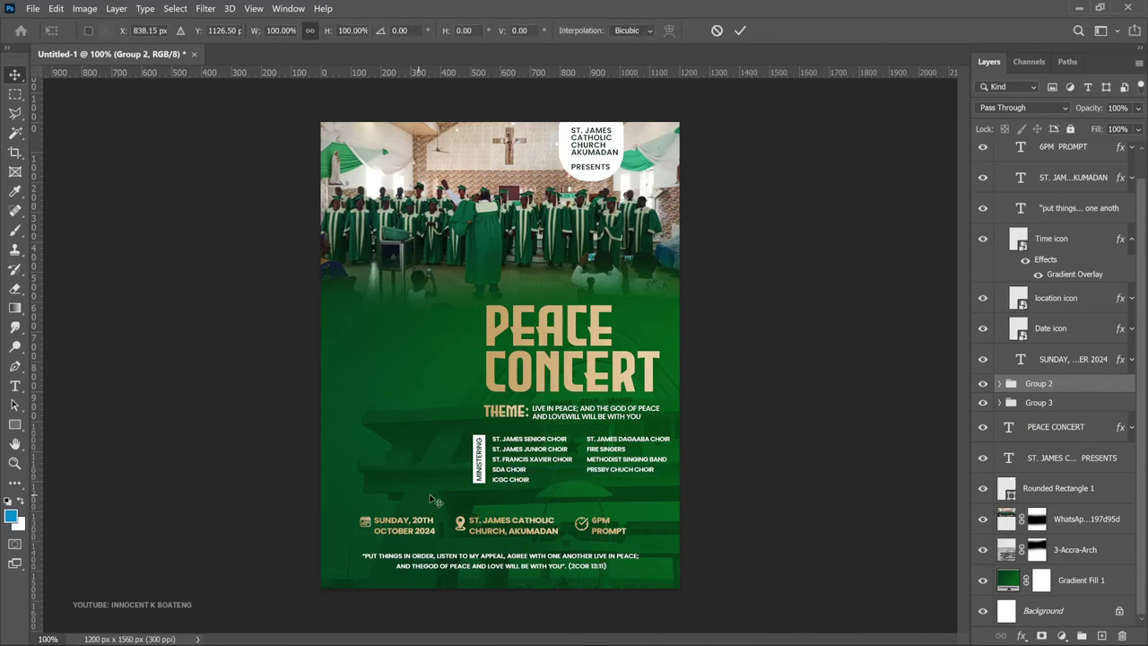
{"action": "left_click_drag", "start_coordinate": [468, 483], "coordinate": [479, 481]}
{"action": "key", "text": "Return"}
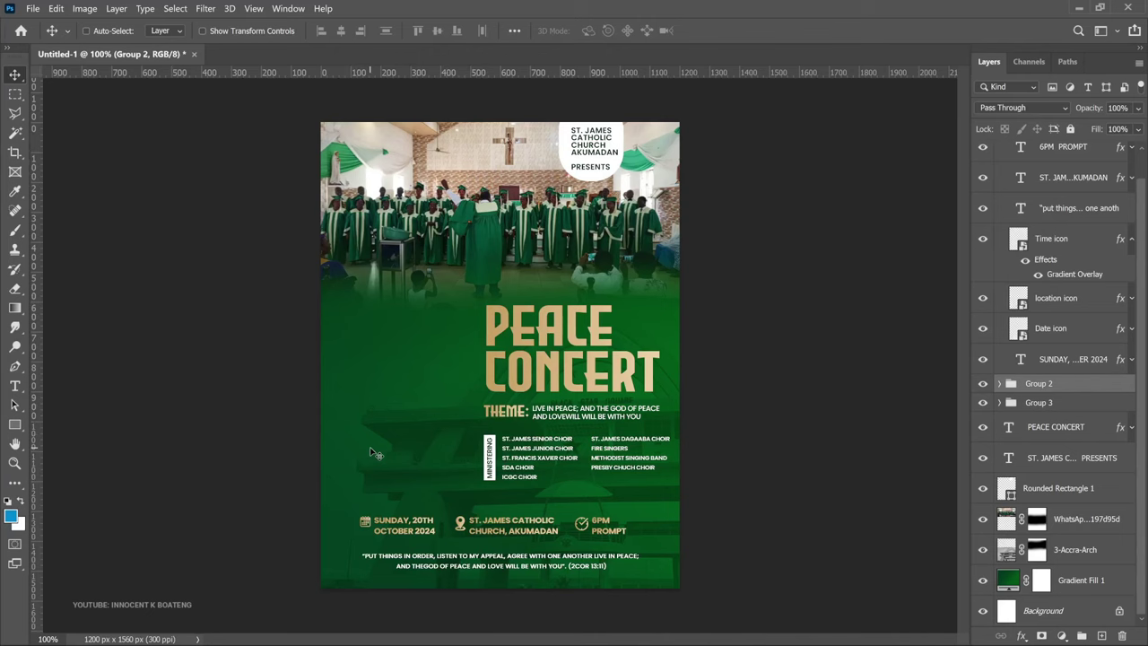
Add a white text "8" in Poppins SemiBold in the empty area left of the title, above all existing groups
{"action": "key", "text": "ctrl+g"}
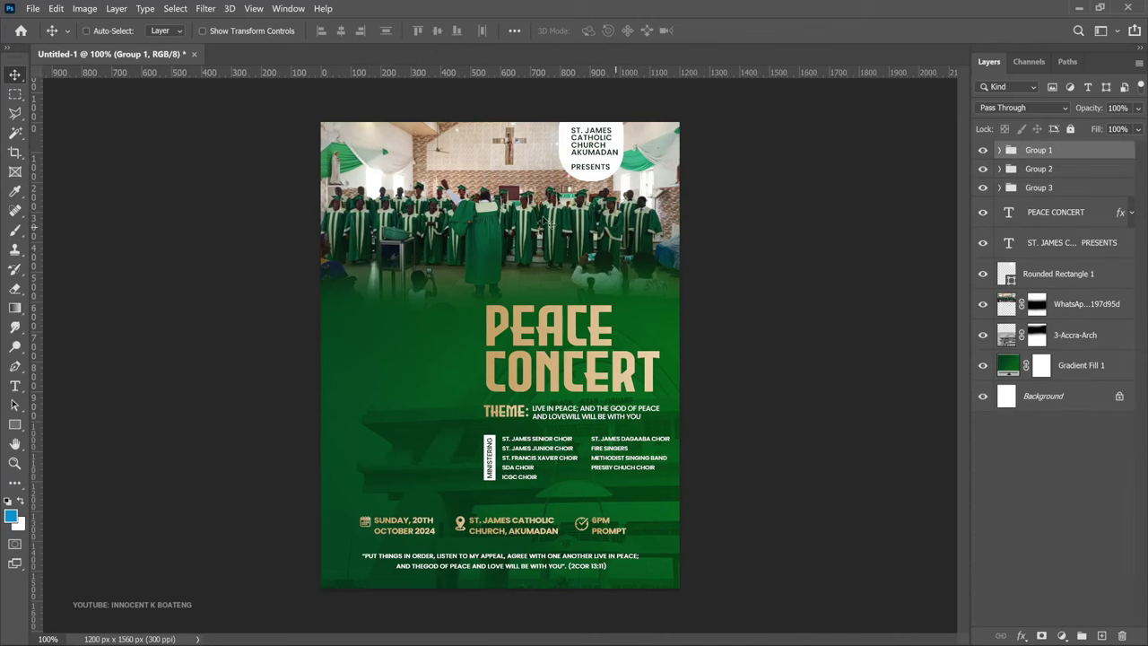
{"action": "key", "text": "t"}
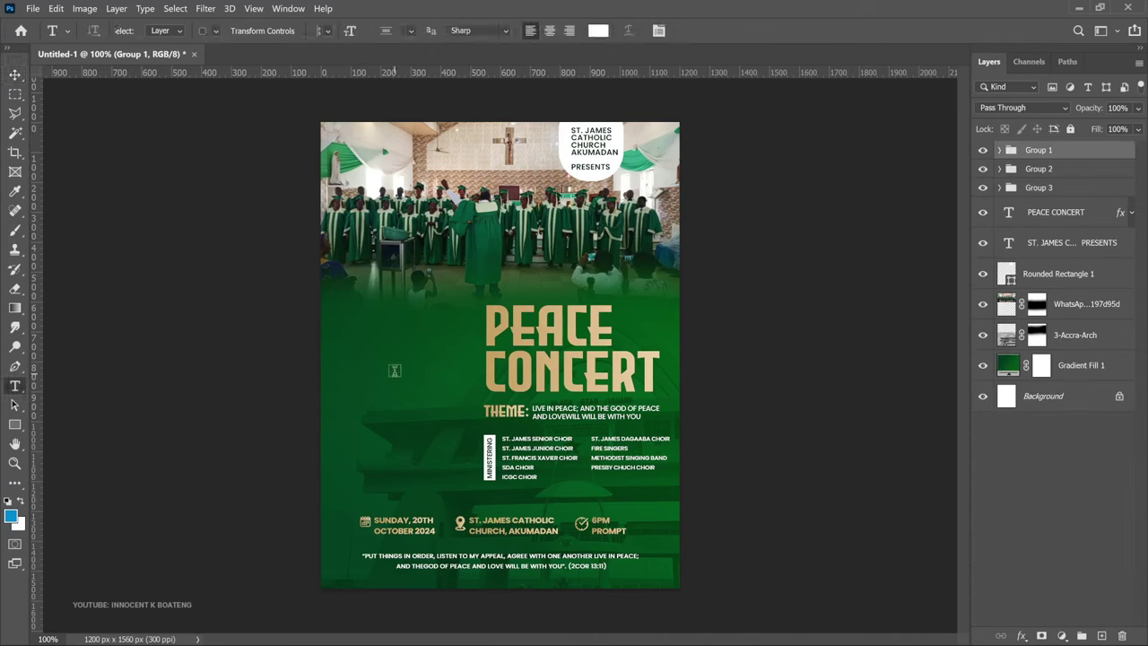
{"action": "left_click", "coordinate": [395, 373]}
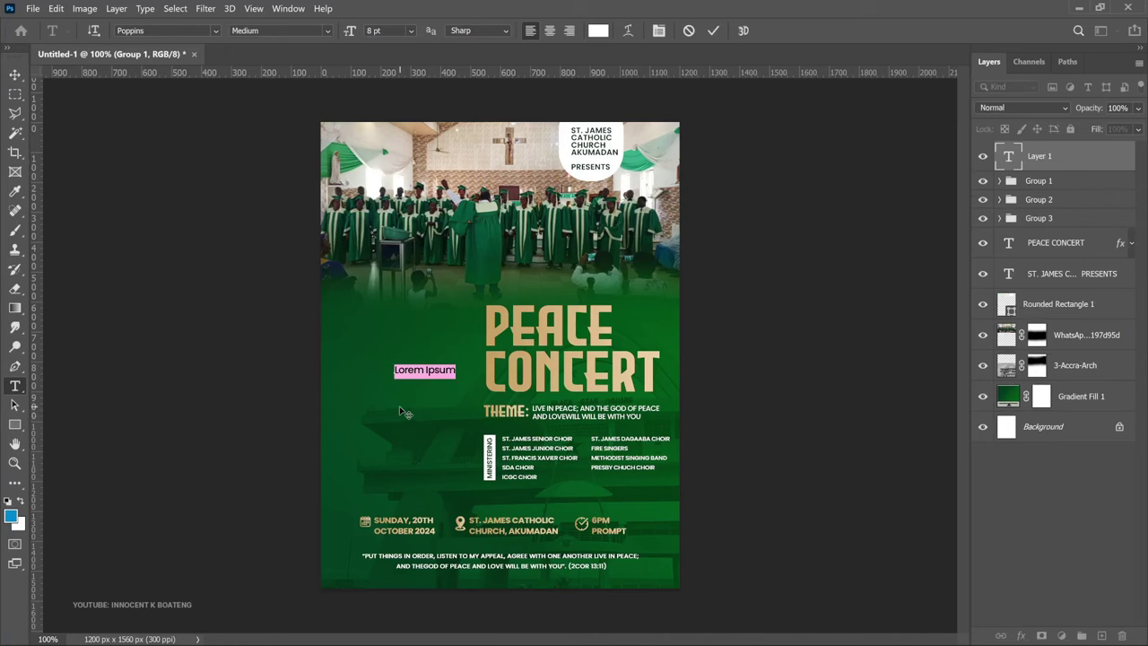
{"action": "type", "text": "8"}
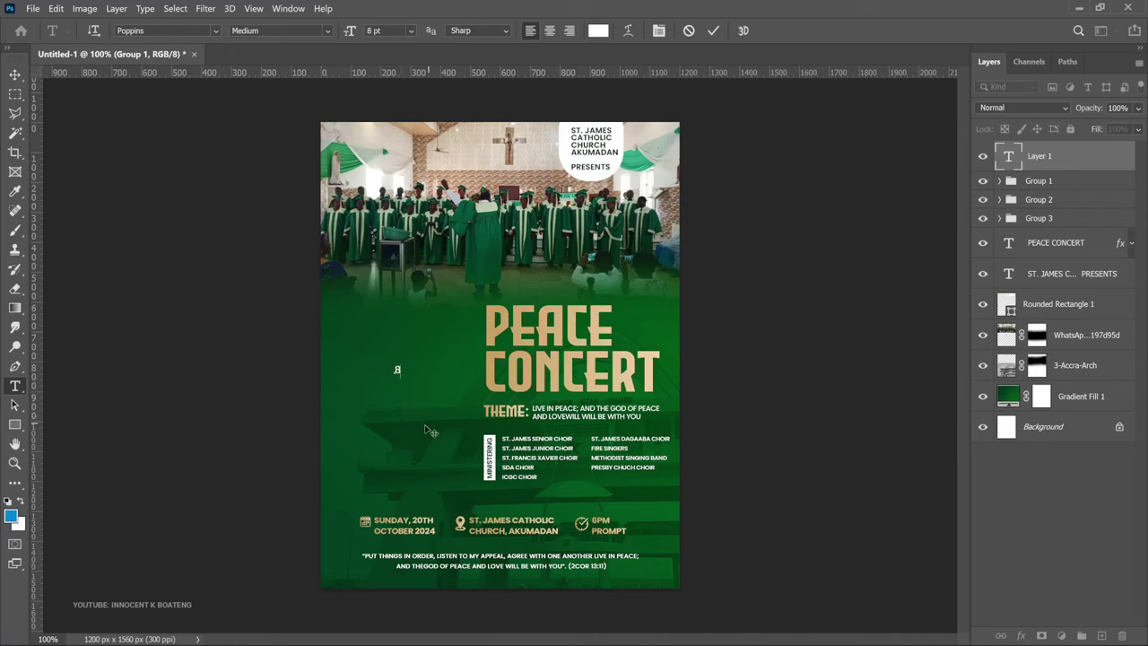
{"action": "key", "text": "ctrl+a"}
{"action": "left_click", "coordinate": [325, 30]}
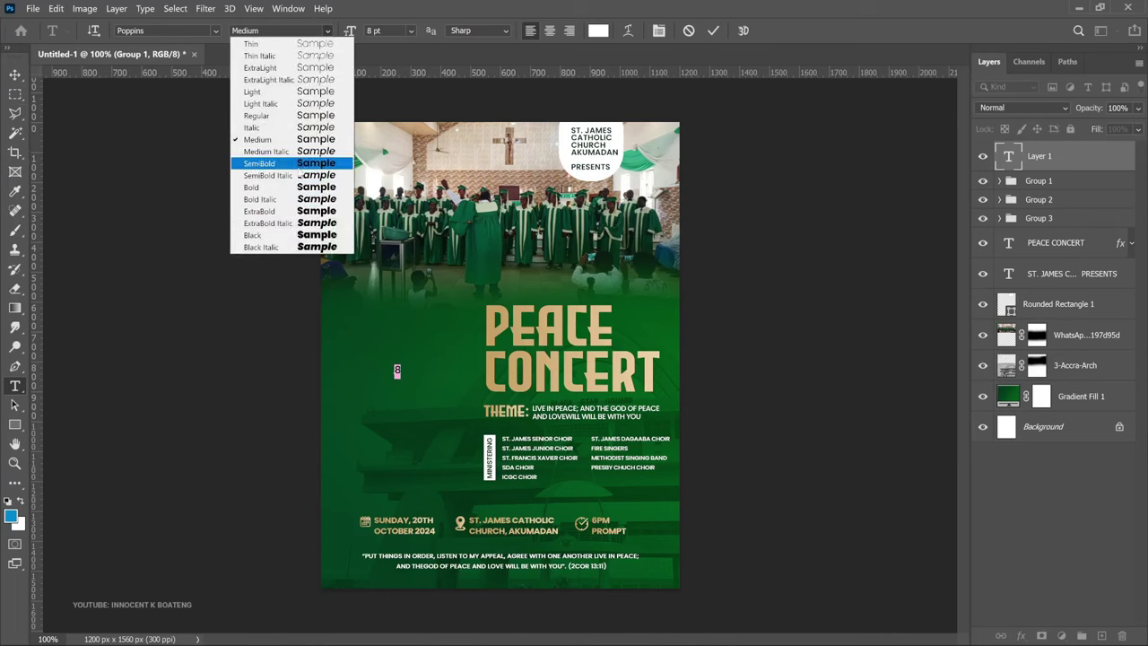
{"action": "left_click", "coordinate": [294, 163]}
{"action": "left_click", "coordinate": [14, 75]}
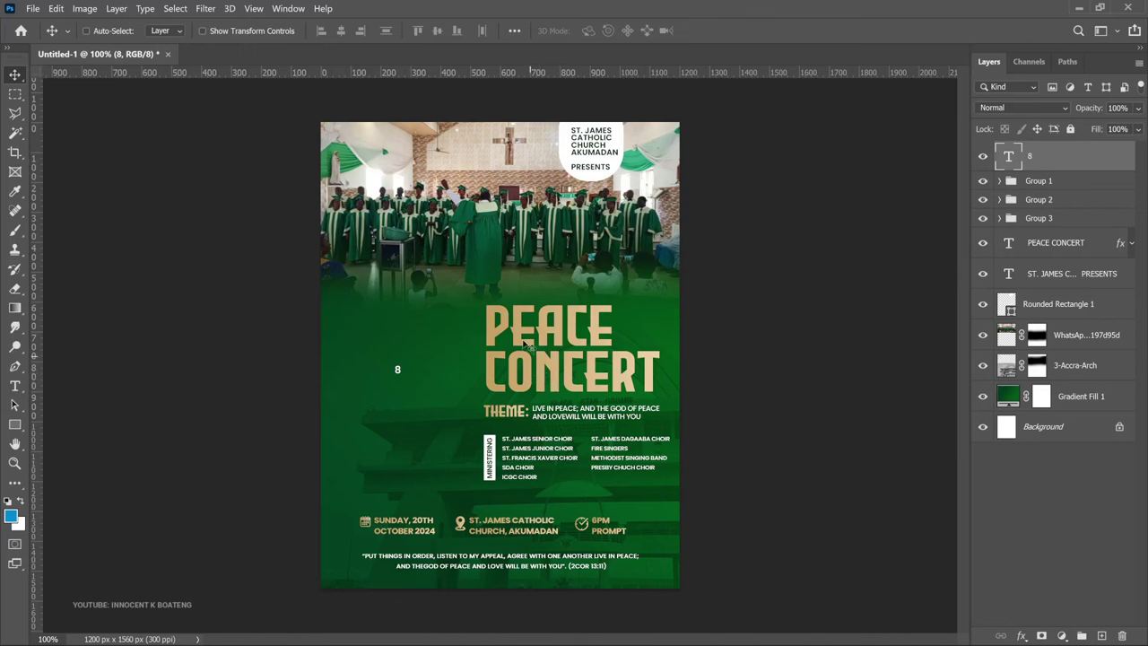
Enlarge the "8" to about 2315% so it fills the empty area beside the title and choir list
{"action": "key", "text": "ctrl+t"}
{"action": "left_click_drag", "start_coordinate": [404, 380], "coordinate": [450, 494]}
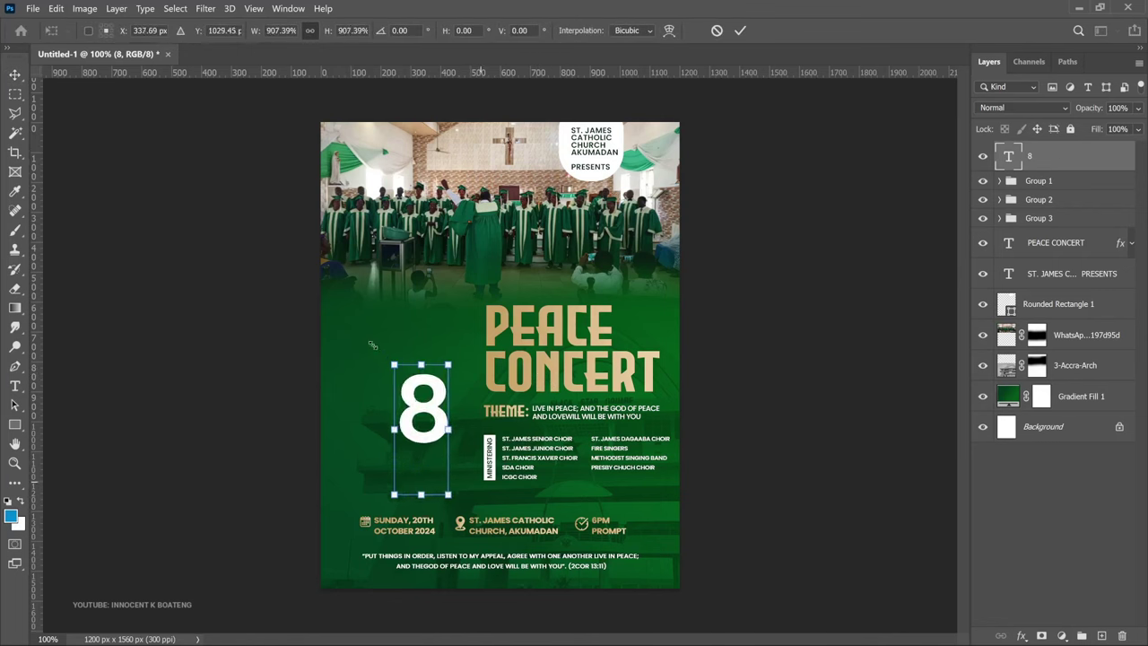
{"action": "left_click_drag", "start_coordinate": [393, 364], "coordinate": [331, 235]}
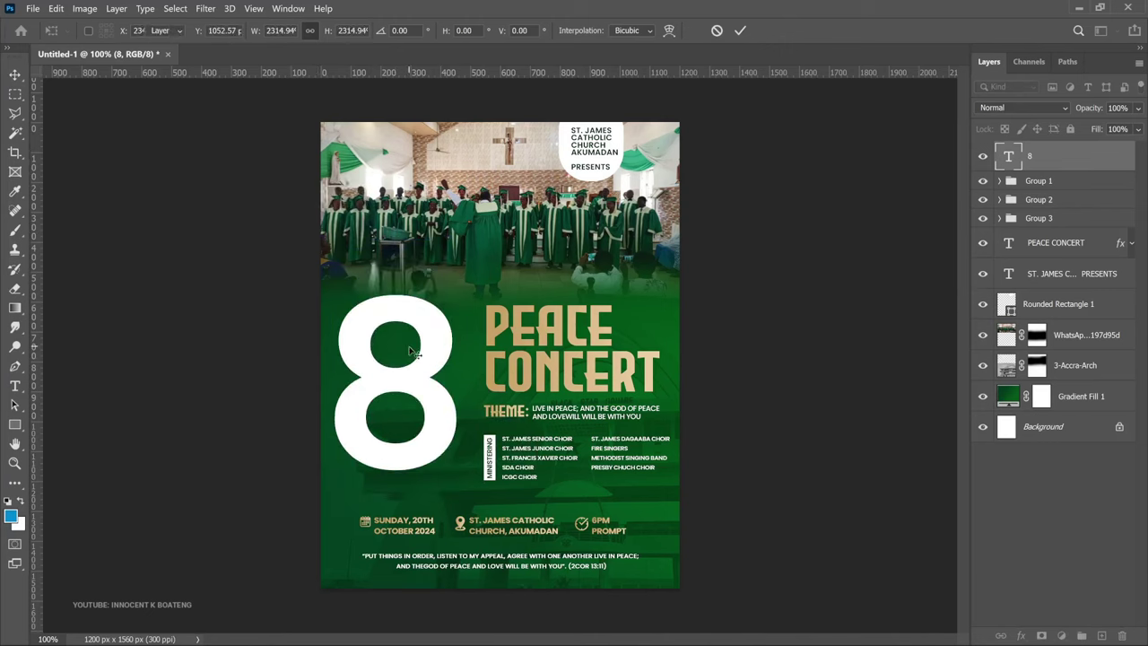
{"action": "key", "text": "Return"}
Change the font weight of the large "8" to Medium
{"action": "double_click", "coordinate": [417, 349]}
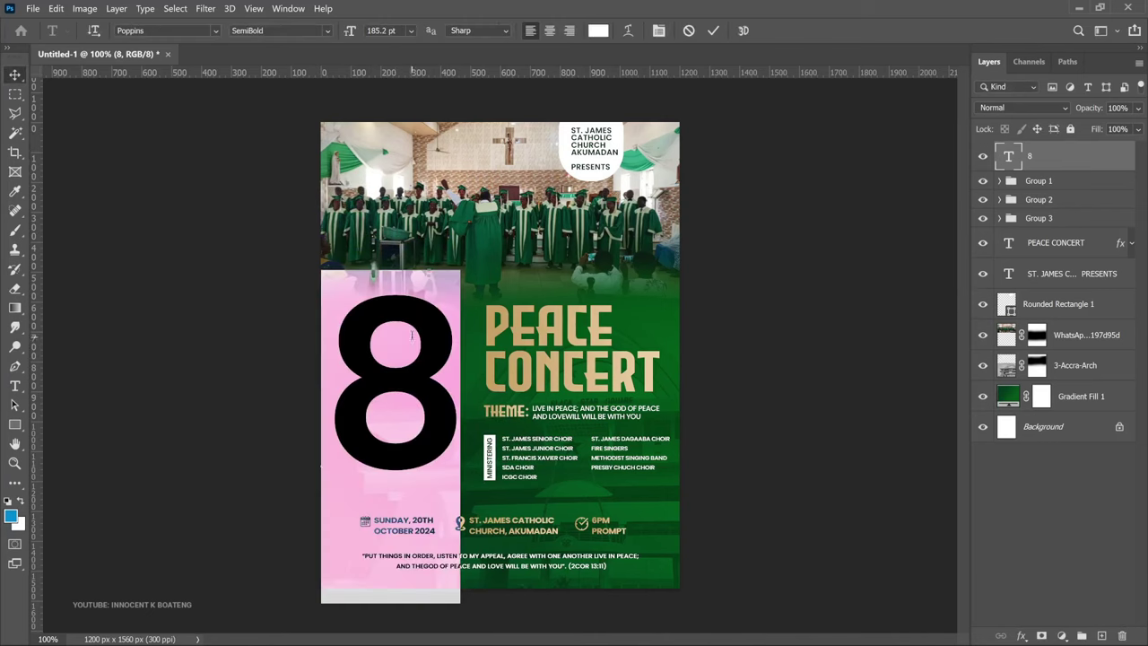
{"action": "left_click", "coordinate": [329, 31]}
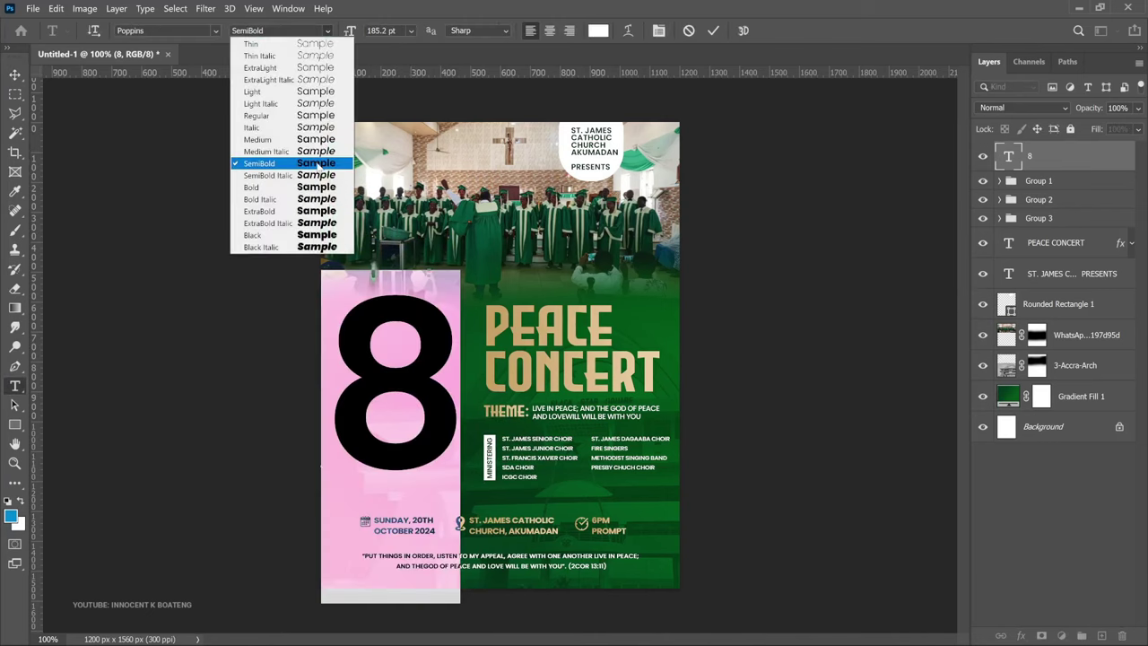
{"action": "left_click", "coordinate": [309, 141]}
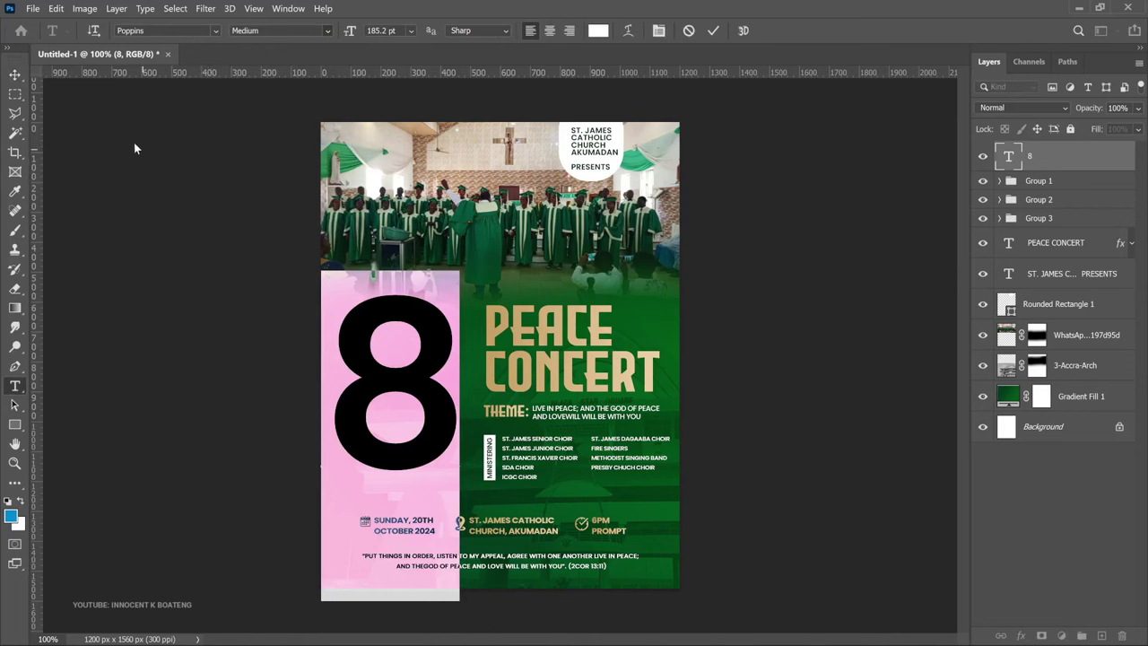
{"action": "left_click", "coordinate": [14, 74]}
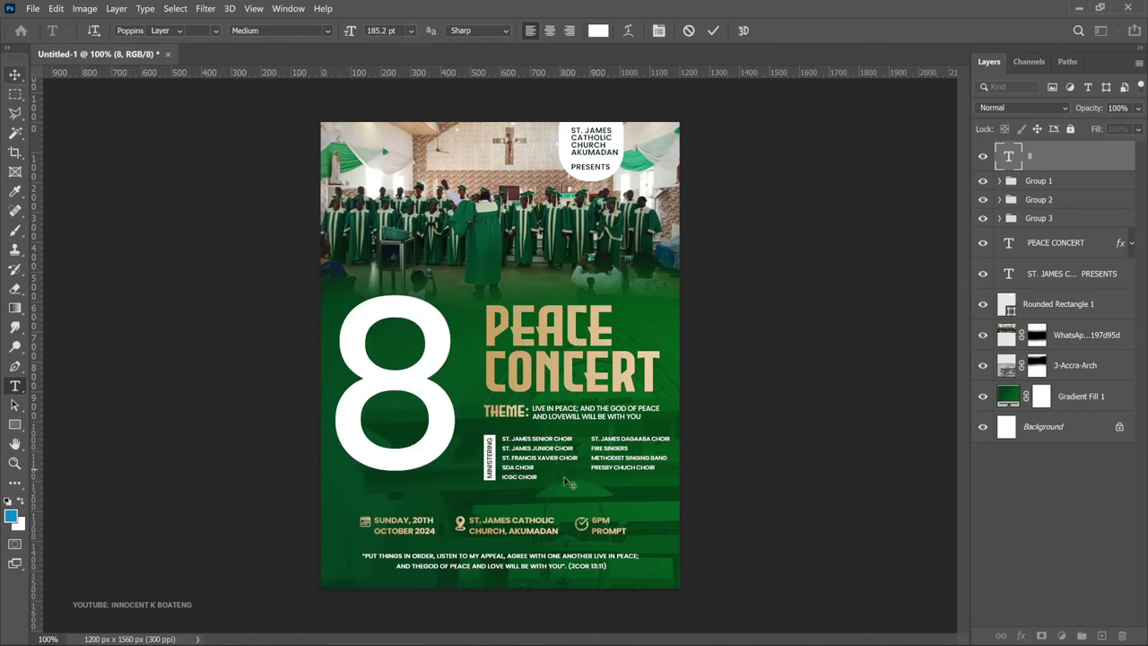
Draw a rectangle about 285 px wide and 64 px high just below the large "8"
{"action": "key", "text": "ctrl+t"}
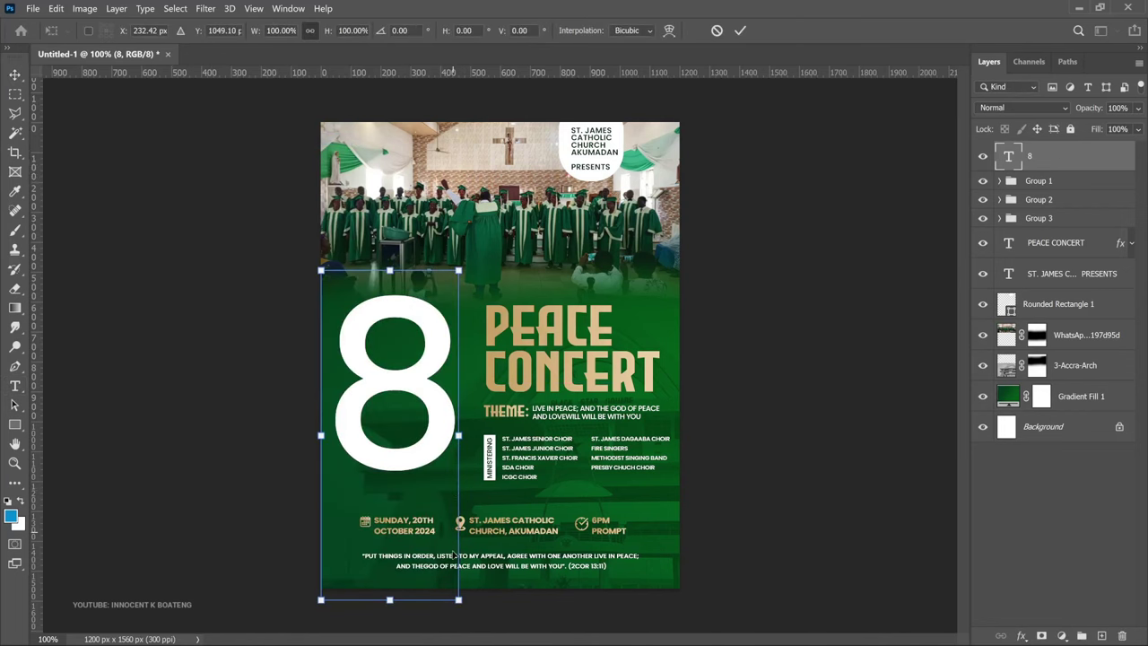
{"action": "key", "text": "Return"}
{"action": "scroll", "coordinate": [398, 456], "scroll_direction": "up", "scroll_amount": 3}
{"action": "left_click_drag", "start_coordinate": [418, 469], "coordinate": [437, 368]}
{"action": "left_click", "coordinate": [14, 424]}
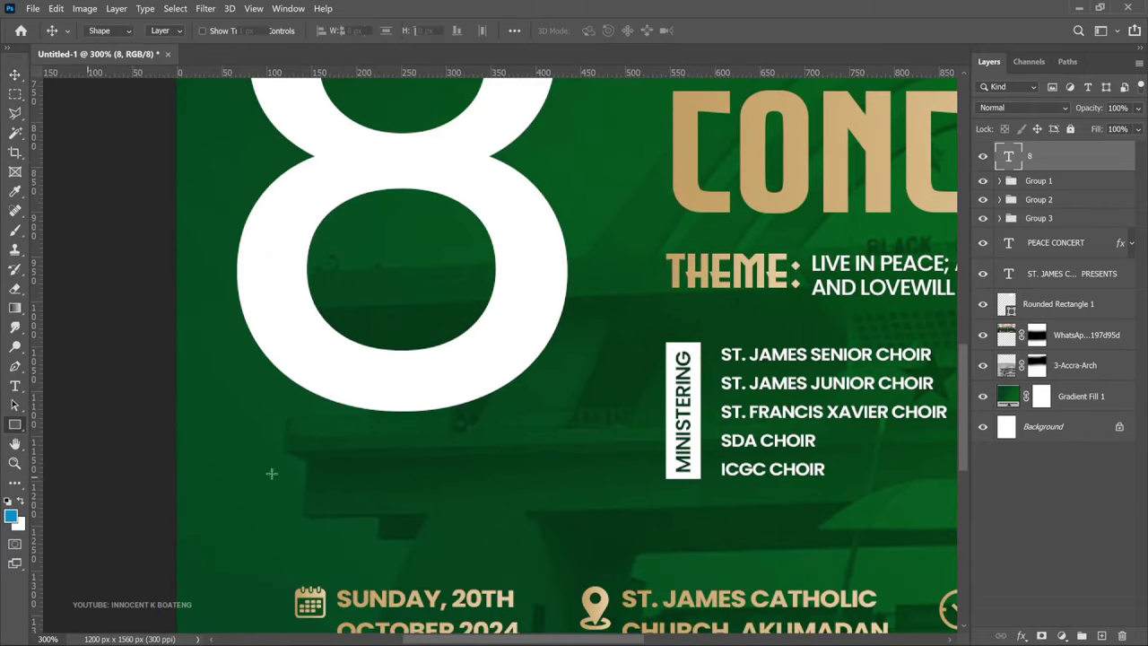
{"action": "left_click_drag", "start_coordinate": [266, 428], "coordinate": [557, 500]}
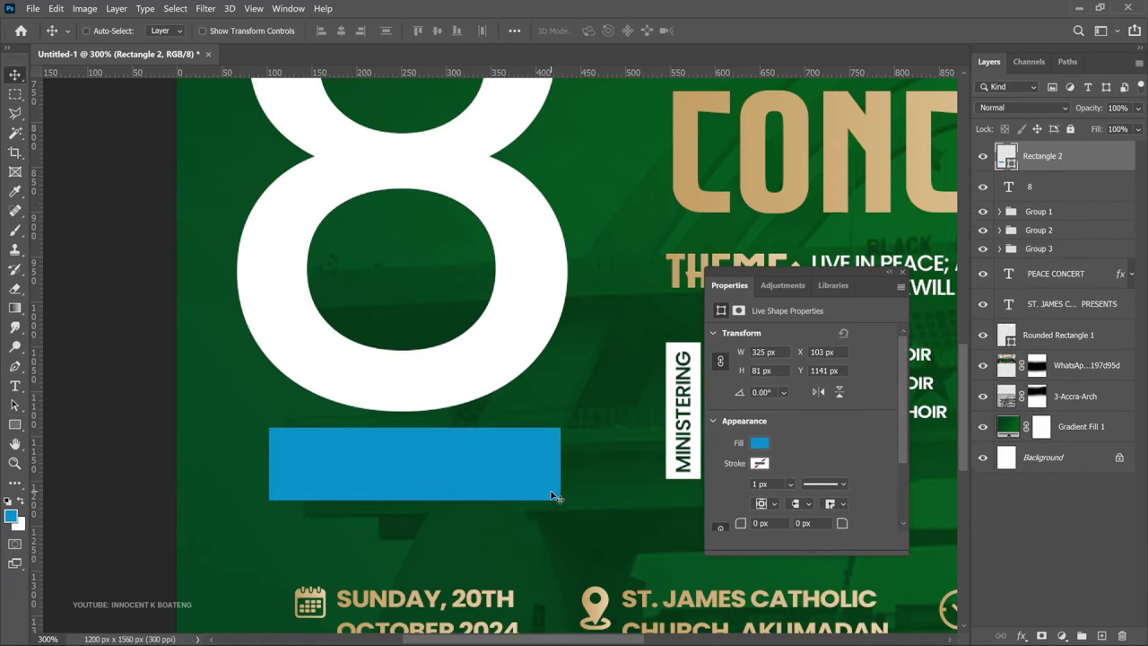
{"action": "left_click_drag", "start_coordinate": [556, 494], "coordinate": [526, 493]}
Change the fill of the rectangle below the "8" to white
{"action": "key", "text": "v"}
{"action": "double_click", "coordinate": [1010, 161]}
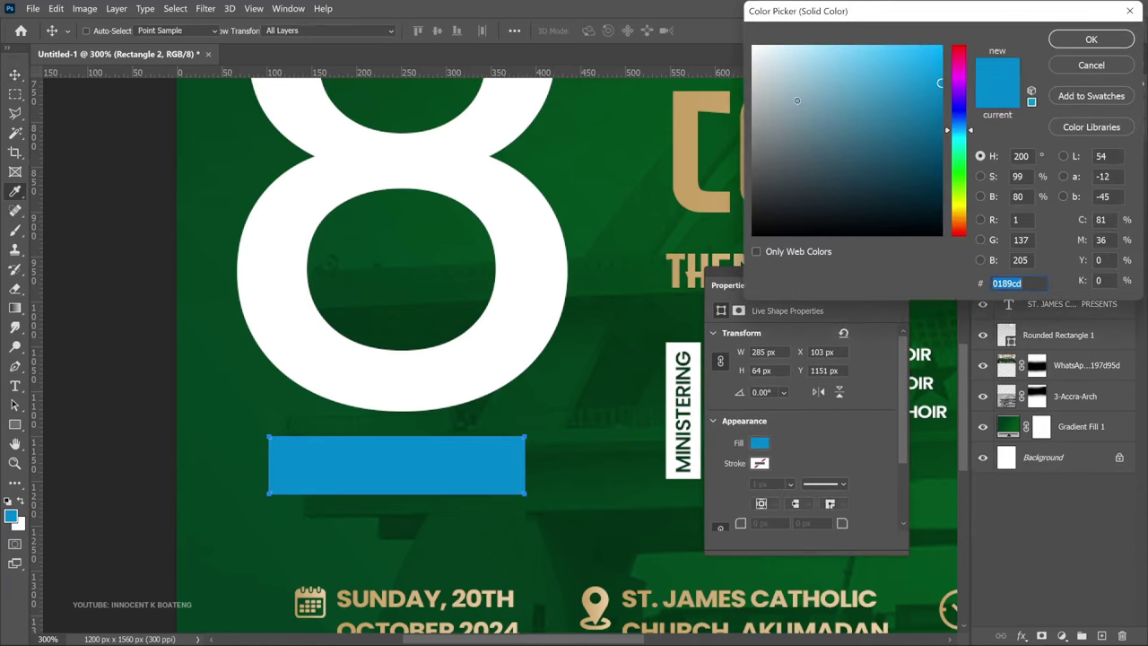
{"action": "left_click_drag", "start_coordinate": [880, 210], "coordinate": [754, 46]}
{"action": "left_click", "coordinate": [1091, 40]}
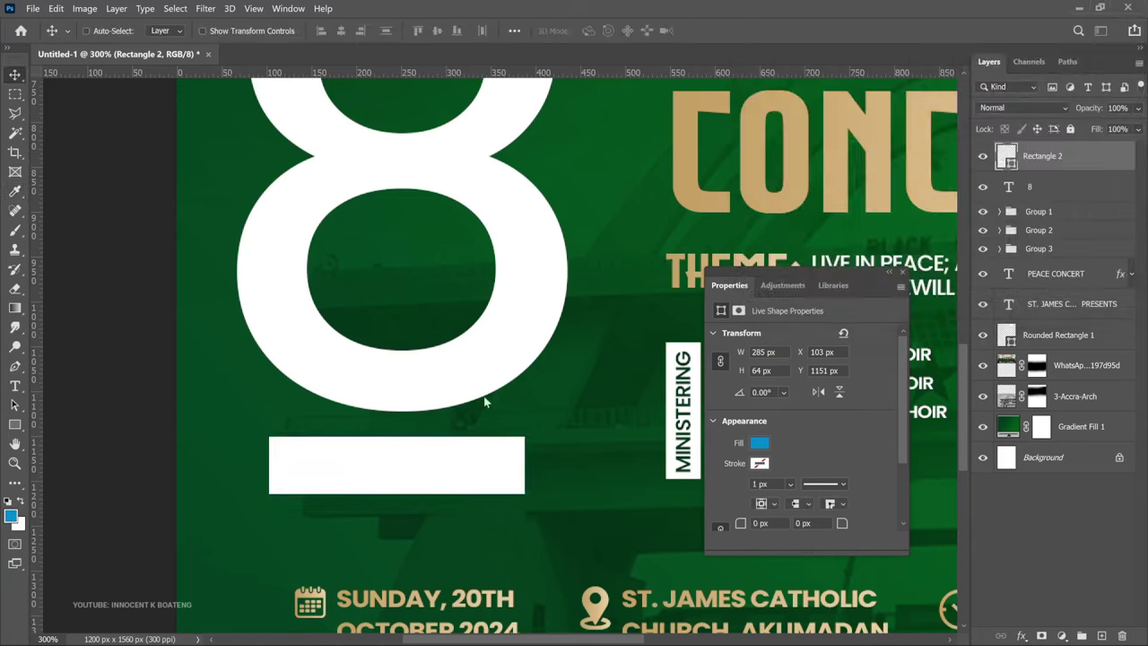
Add the text "DAYS MORE" in Poppins Medium, 8 pt, over the white rectangle
{"action": "key", "text": "t"}
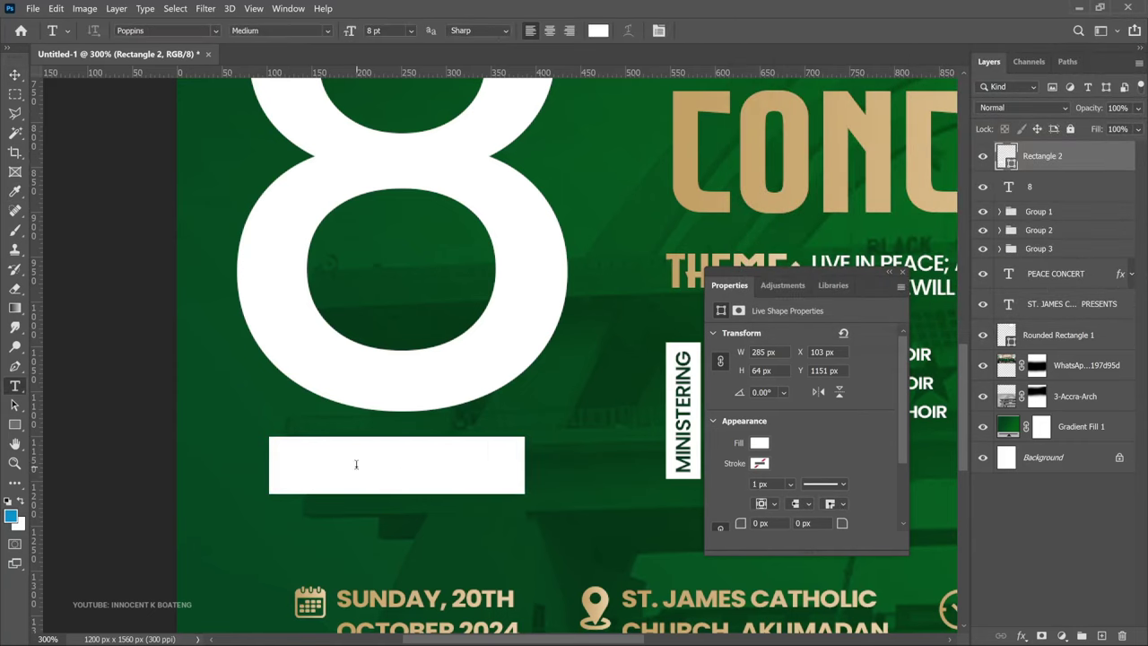
{"action": "left_click", "coordinate": [356, 463]}
{"action": "key", "text": "BackSpace"}
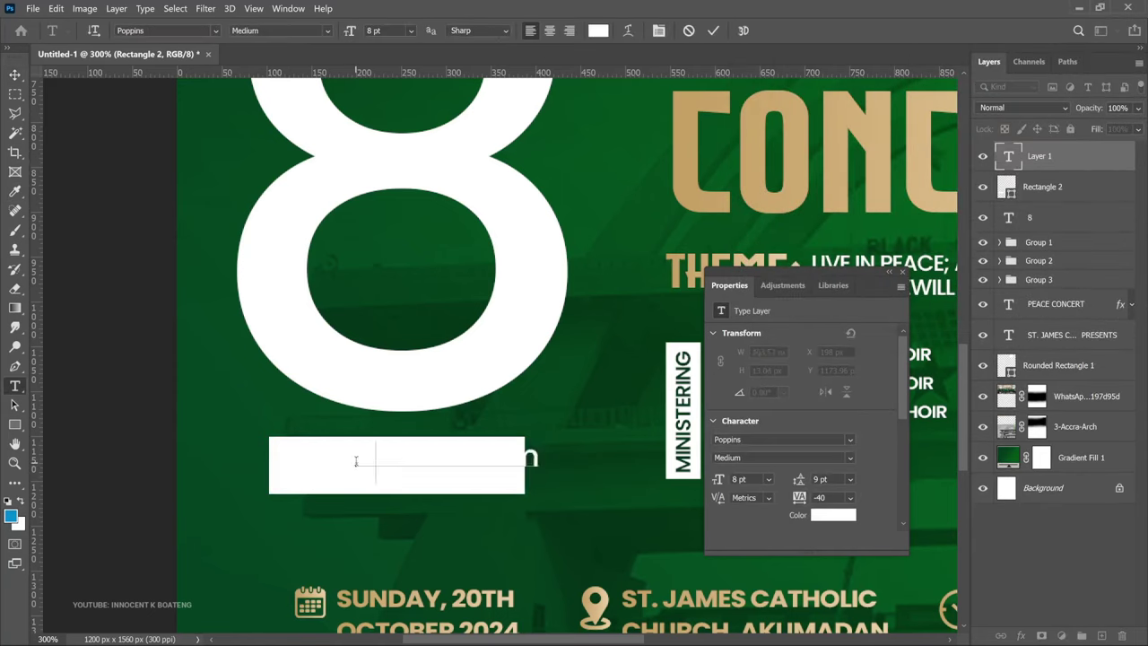
{"action": "key", "text": "ctrl+v"}
Colour the "DAYS MORE" text dark green #013016 and set its font weight to Bold
{"action": "key", "text": "ctrl+a"}
{"action": "left_click", "coordinate": [598, 32]}
{"action": "left_click", "coordinate": [602, 547]}
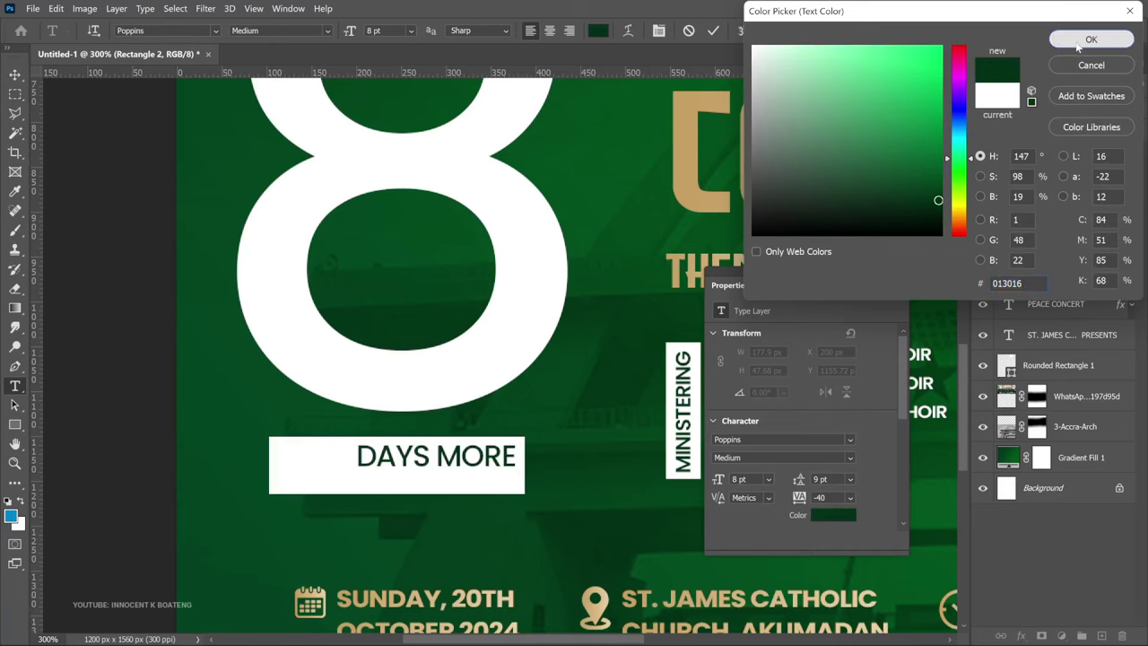
{"action": "left_click", "coordinate": [1091, 39]}
{"action": "left_click", "coordinate": [327, 31]}
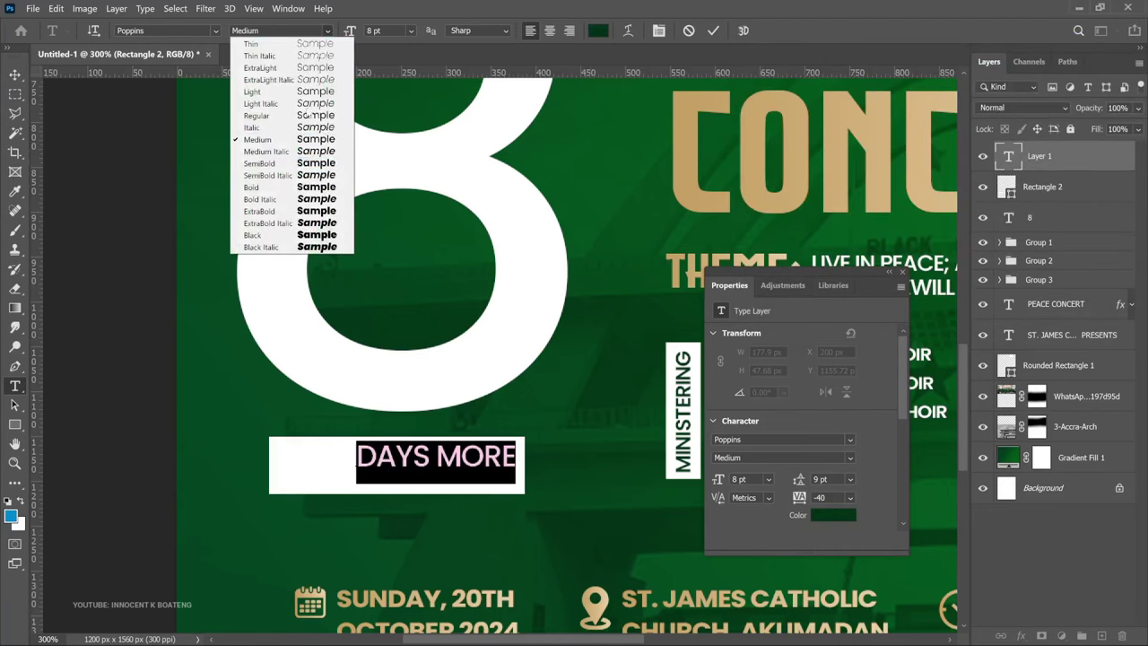
{"action": "left_click", "coordinate": [292, 187]}
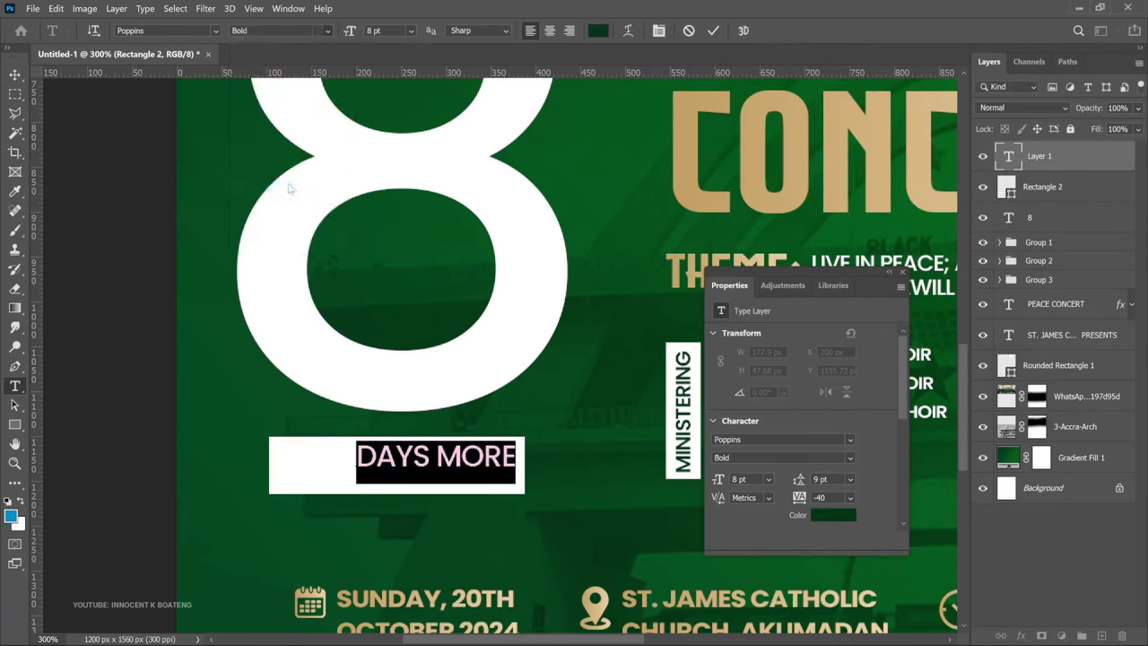
{"action": "key", "text": "ctrl+Return"}
Enlarge the "DAYS MORE" text to nearly fill the white rectangle and centre it inside
{"action": "key", "text": "v"}
{"action": "left_click_drag", "start_coordinate": [502, 478], "coordinate": [499, 505]}
{"action": "key", "text": "Return"}
{"action": "left_click_drag", "start_coordinate": [487, 451], "coordinate": [455, 475]}
Scale the "DAYS MORE" text and its white rectangle down together until the rectangle is about 265 px wide
{"action": "key", "text": "ctrl"}
{"action": "left_click", "coordinate": [1060, 194], "text": "ctrl"}
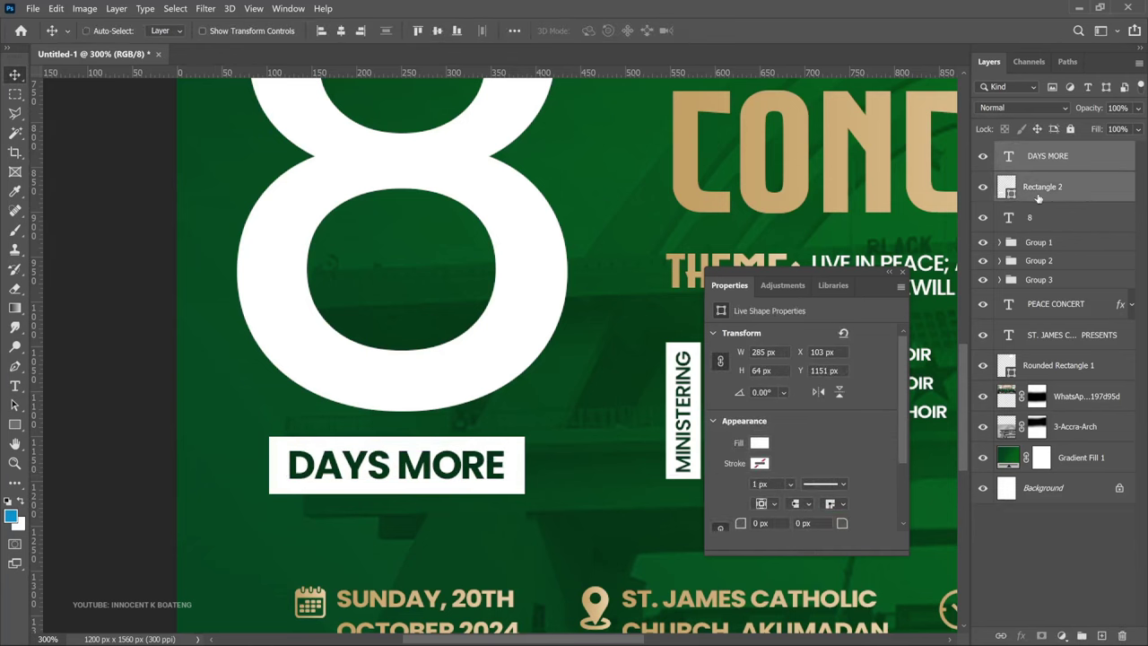
{"action": "key", "text": "ctrl+t"}
{"action": "left_click_drag", "start_coordinate": [267, 496], "coordinate": [286, 491]}
{"action": "key", "text": "Return"}
Scale the large "8" down to about 155.25 pt, keeping it centred above the "DAYS MORE" label
{"action": "key", "text": "ctrl+minus"}
{"action": "right_click", "coordinate": [502, 368]}
{"action": "left_click", "coordinate": [527, 342]}
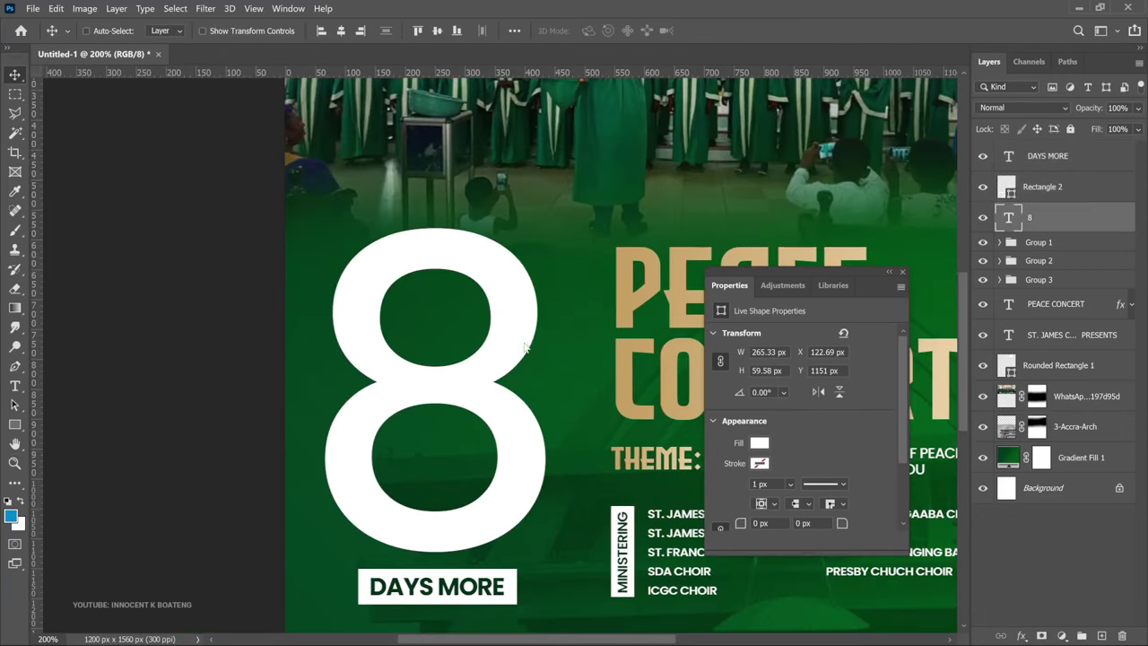
{"action": "key", "text": "ctrl+t"}
{"action": "left_click_drag", "start_coordinate": [552, 184], "coordinate": [537, 205]}
{"action": "key", "text": "Return"}
Group the "DAYS MORE" text with its rectangle and scale the group down to suit the smaller "8"
{"action": "key", "text": "ctrl+g"}
{"action": "key", "text": "ctrl+t"}
{"action": "left_click_drag", "start_coordinate": [519, 602], "coordinate": [490, 581]}
{"action": "key", "text": "Return"}
{"action": "key", "text": "ctrl+1"}
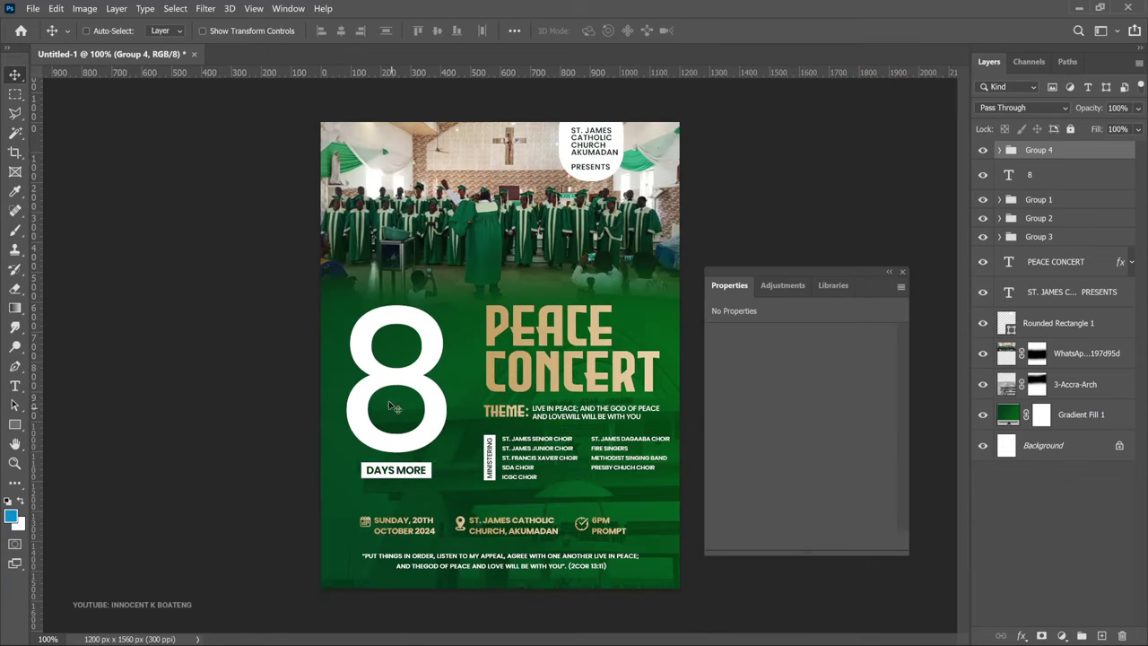
Centre-align the large "8" text and reposition it above the "DAYS MORE" label
{"action": "double_click", "coordinate": [394, 406]}
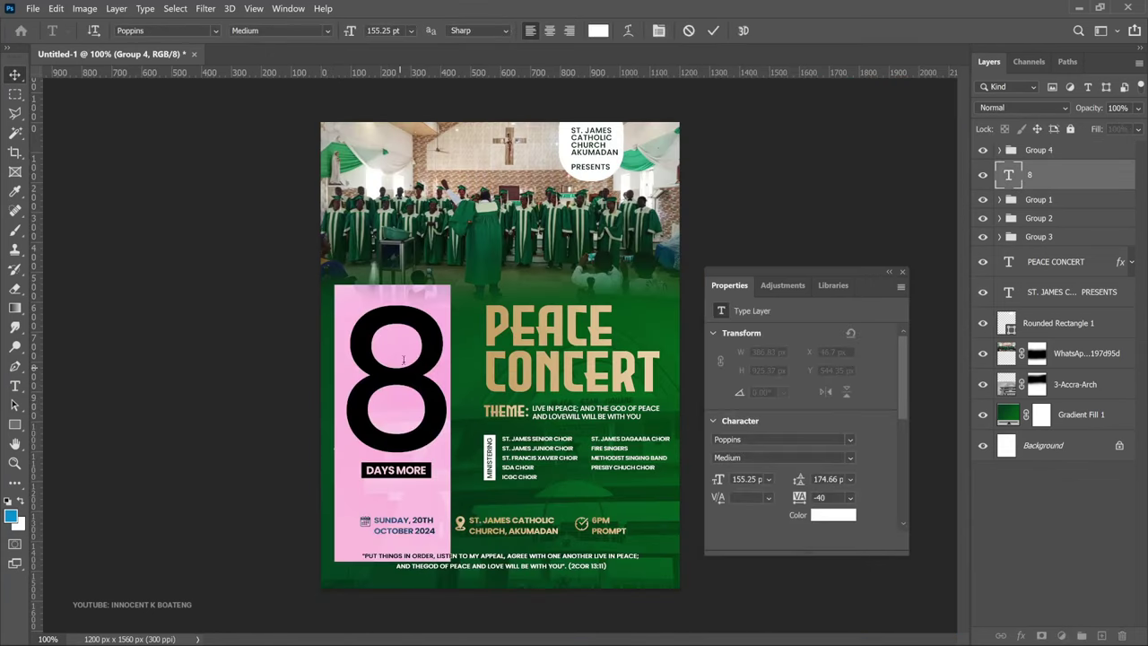
{"action": "left_click", "coordinate": [551, 31]}
{"action": "left_click", "coordinate": [13, 68]}
{"action": "left_click_drag", "start_coordinate": [349, 368], "coordinate": [412, 363]}
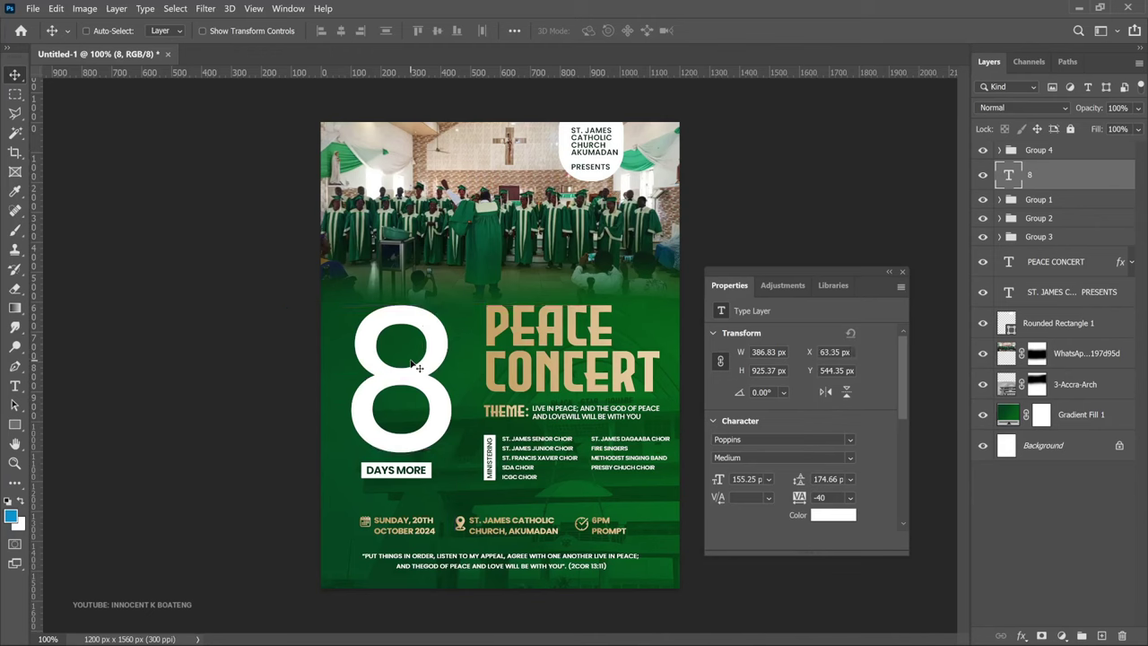
Test the countdown layout by replacing the large "8" in turn with 7, 6, 5, 4, 3, 2 and 1
{"action": "double_click", "coordinate": [411, 358]}
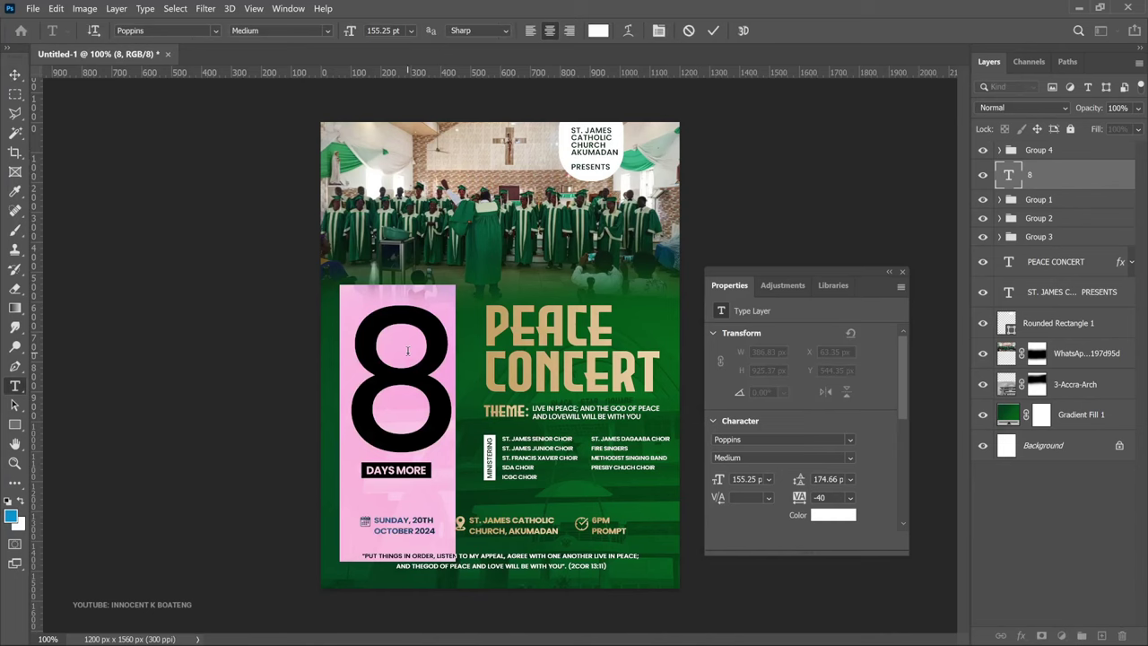
{"action": "type", "text": "7"}
{"action": "key", "text": "ctrl+a"}
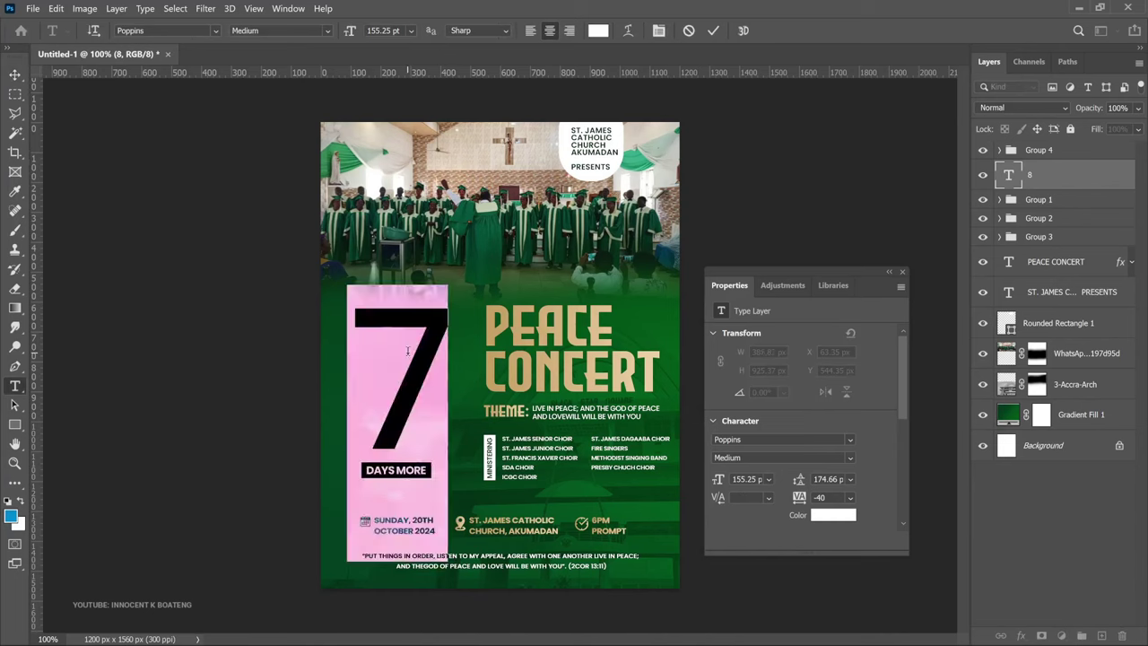
{"action": "type", "text": "6"}
{"action": "key", "text": "ctrl+a"}
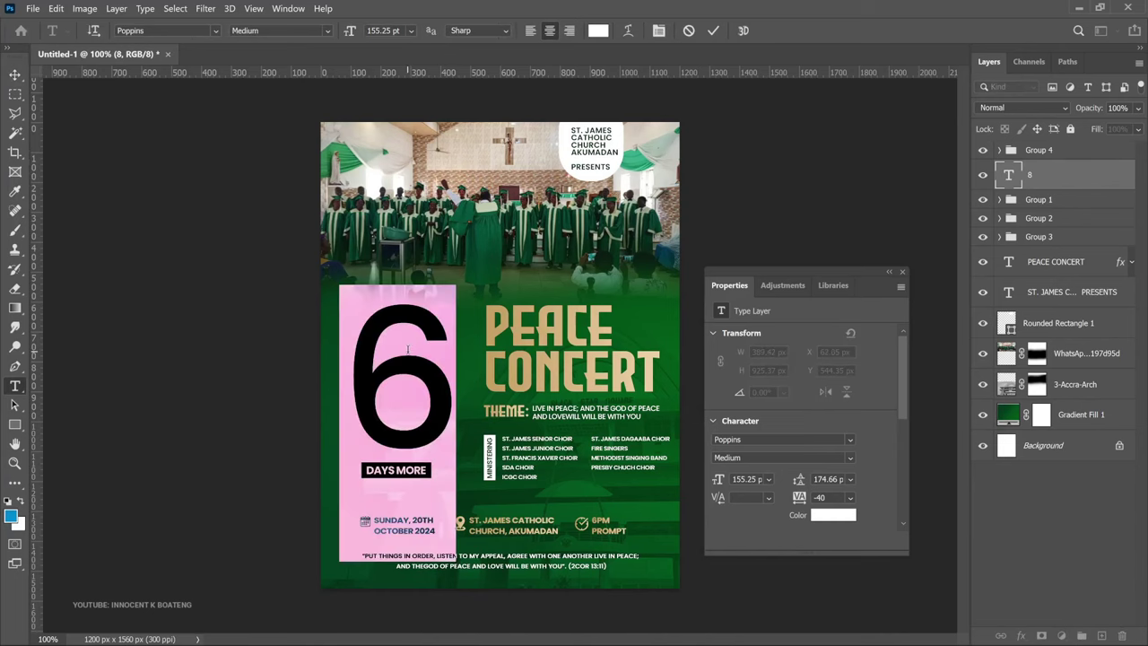
{"action": "type", "text": "5"}
{"action": "key", "text": "ctrl+a"}
{"action": "type", "text": "4"}
{"action": "key", "text": "ctrl+a"}
{"action": "type", "text": "4"}
{"action": "key", "text": "BackSpace"}
{"action": "type", "text": "9"}
{"action": "key", "text": "BackSpace"}
{"action": "type", "text": "3"}
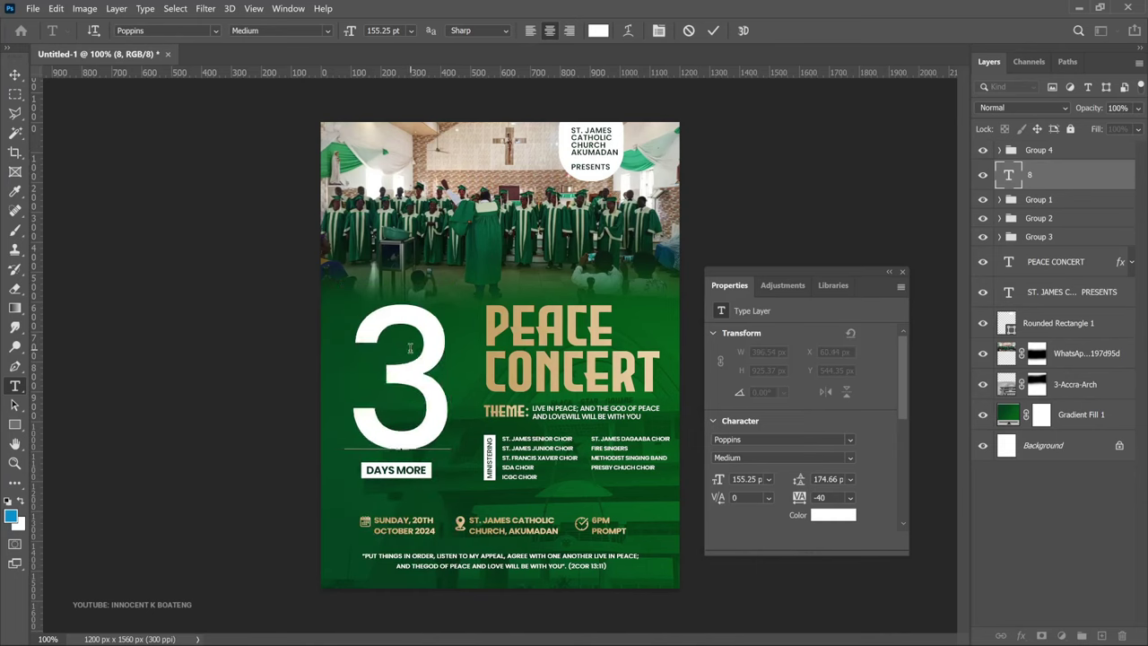
{"action": "key", "text": "ctrl+a"}
{"action": "type", "text": "2"}
{"action": "key", "text": "ctrl+a"}
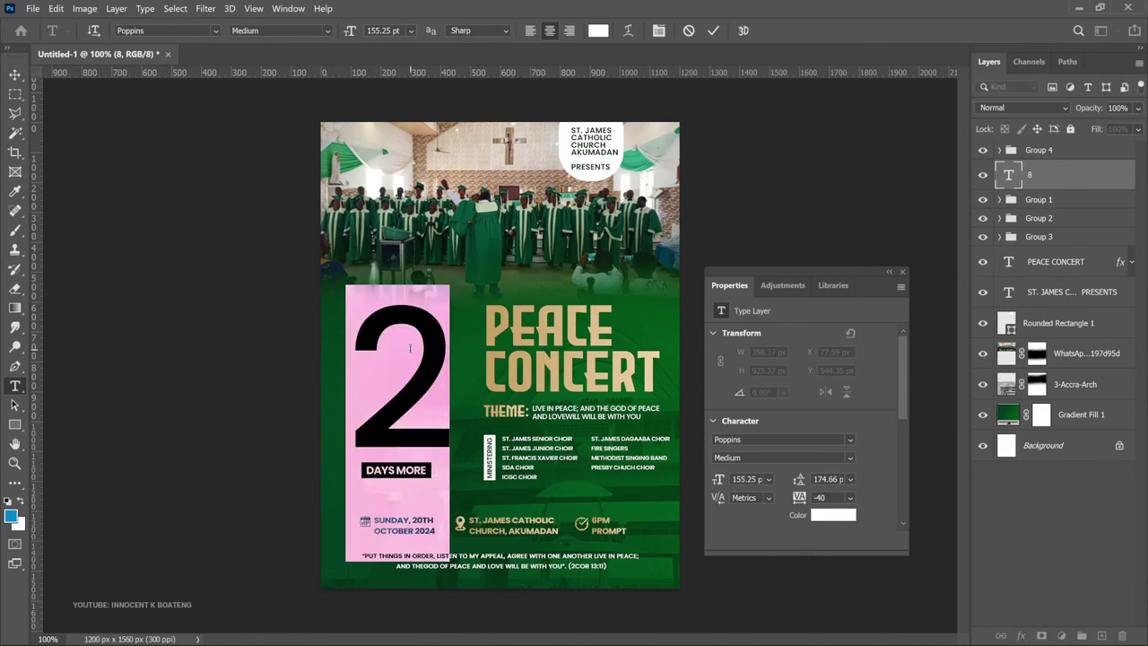
{"action": "type", "text": "1"}
{"action": "key", "text": "ctrl+Return"}
{"action": "key", "text": "v"}
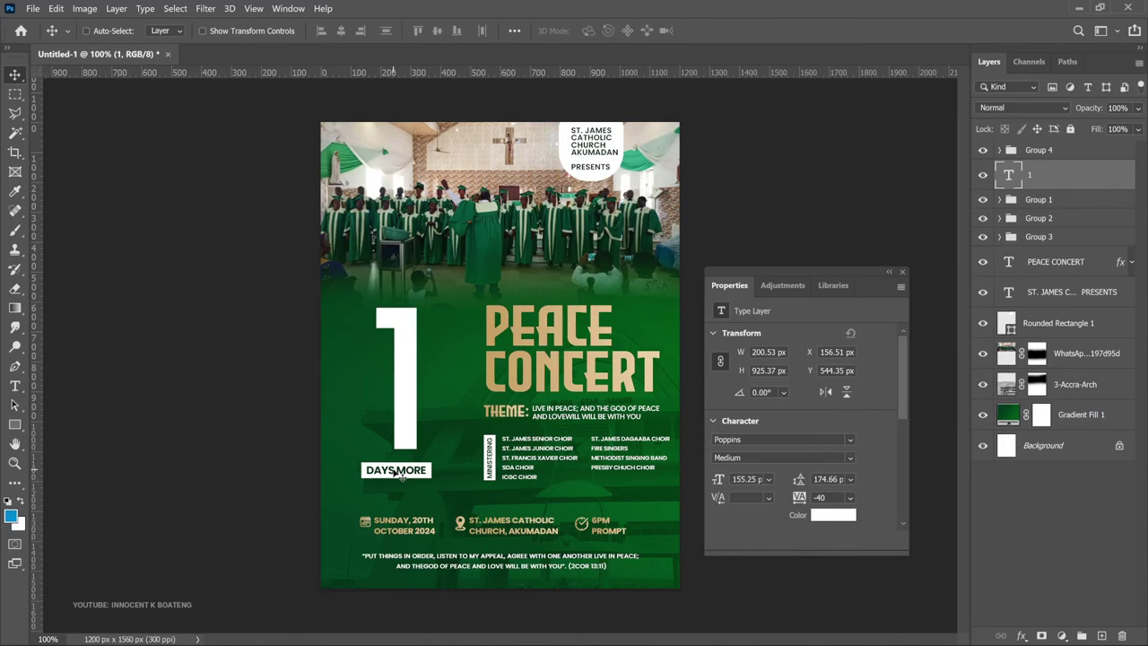
Change the large countdown number back to "8"
{"action": "double_click", "coordinate": [401, 351]}
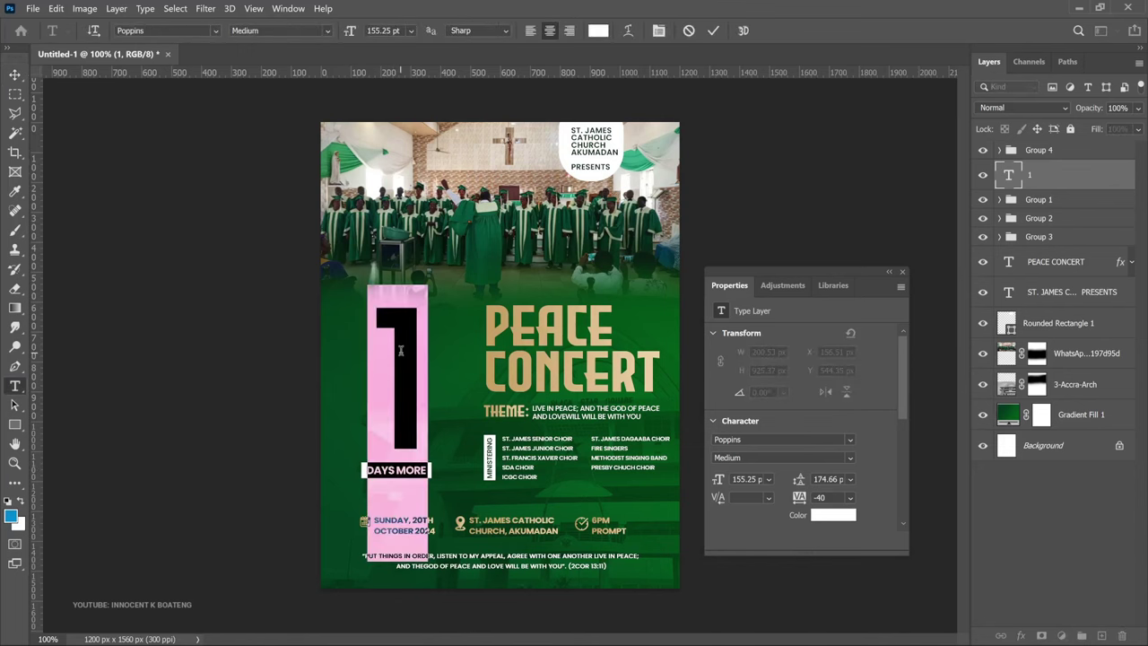
{"action": "type", "text": "8"}
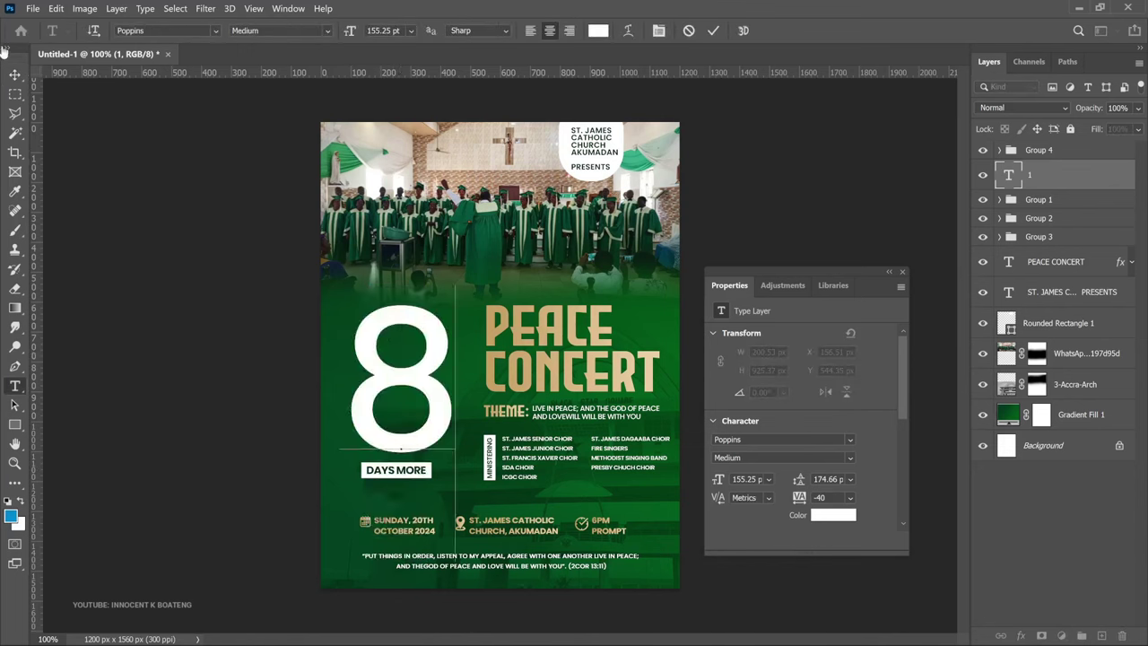
{"action": "left_click", "coordinate": [15, 75]}
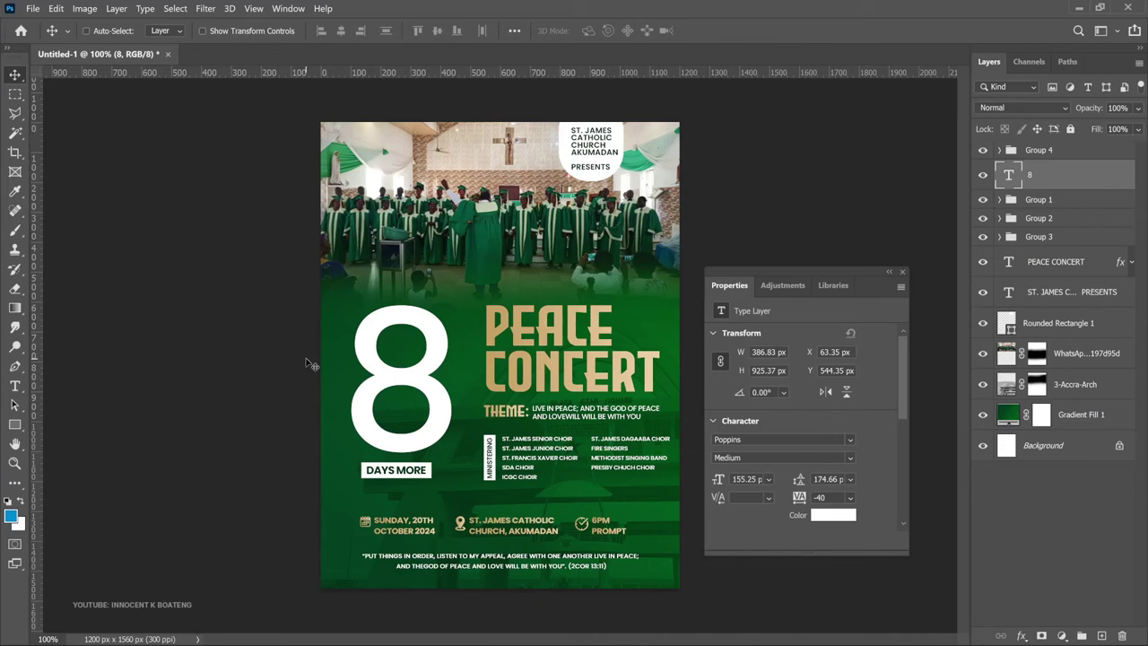
Hide the choir photo layer to compare the flyer without it, and undo the hiding
{"action": "right_click", "coordinate": [426, 201]}
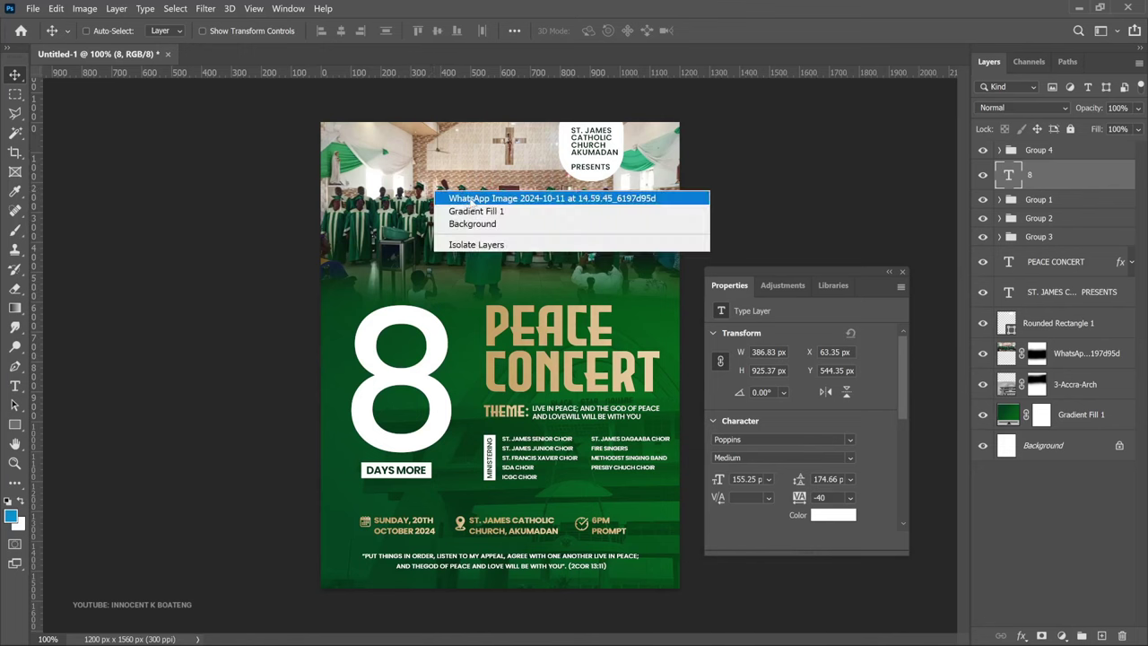
{"action": "left_click", "coordinate": [478, 207]}
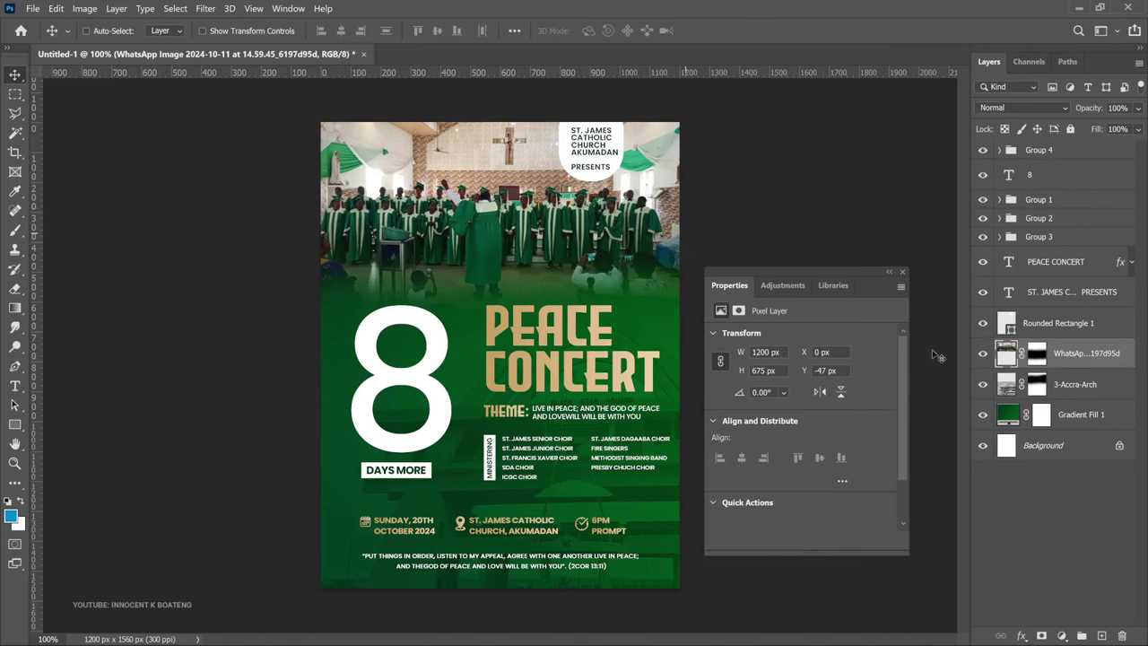
{"action": "left_click", "coordinate": [982, 356]}
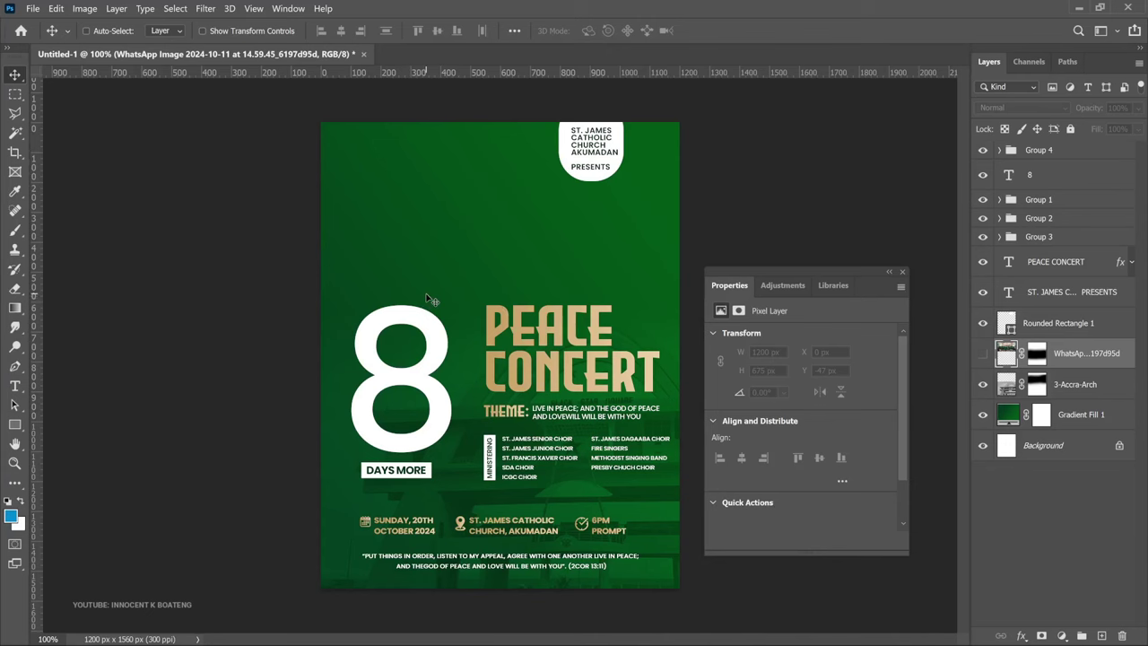
{"action": "key", "text": "ctrl+z"}
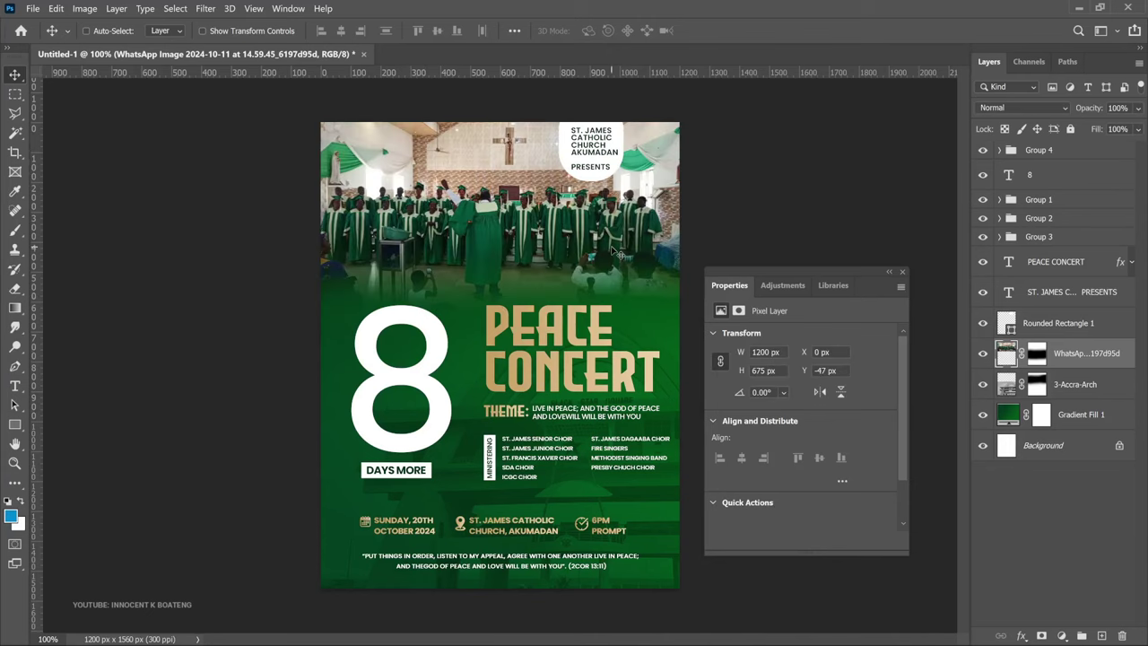